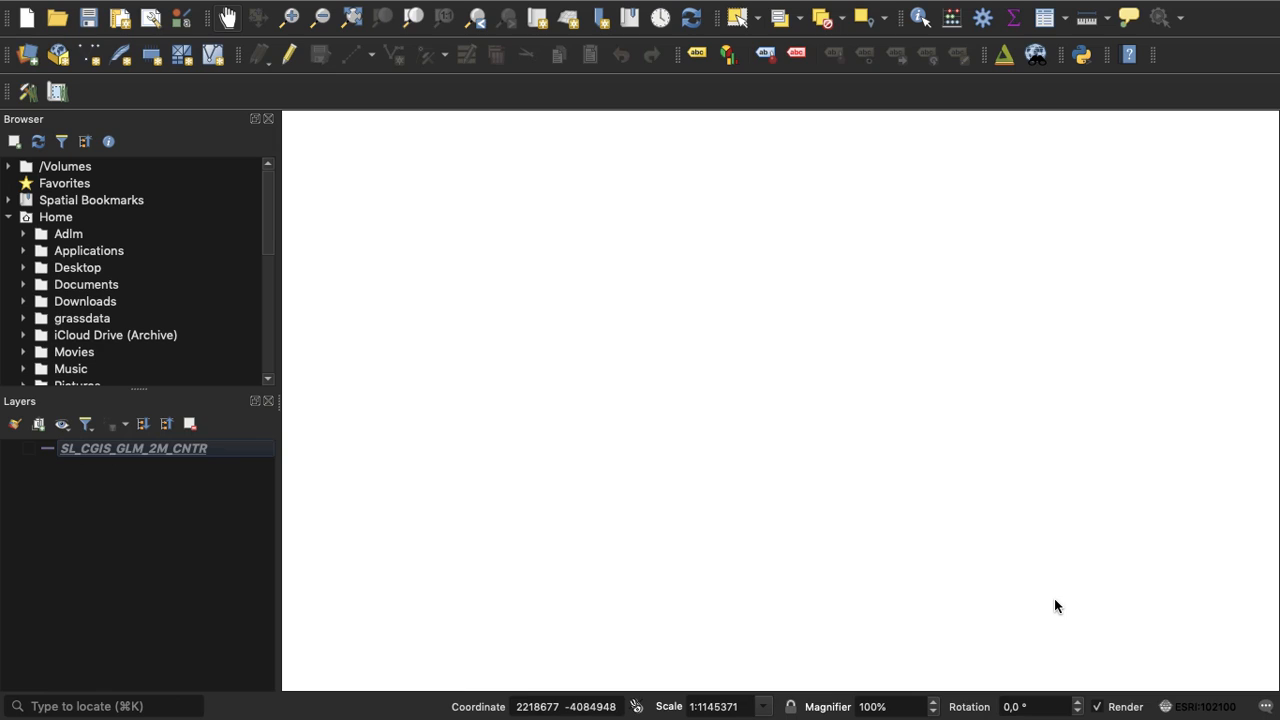
Set the project coordinate reference system to WGS_1984_Web_Mercator_Auxiliary_Sphere (ESRI:102100), filtering the list with "web m"
{"action": "left_click", "coordinate": [1200, 707]}
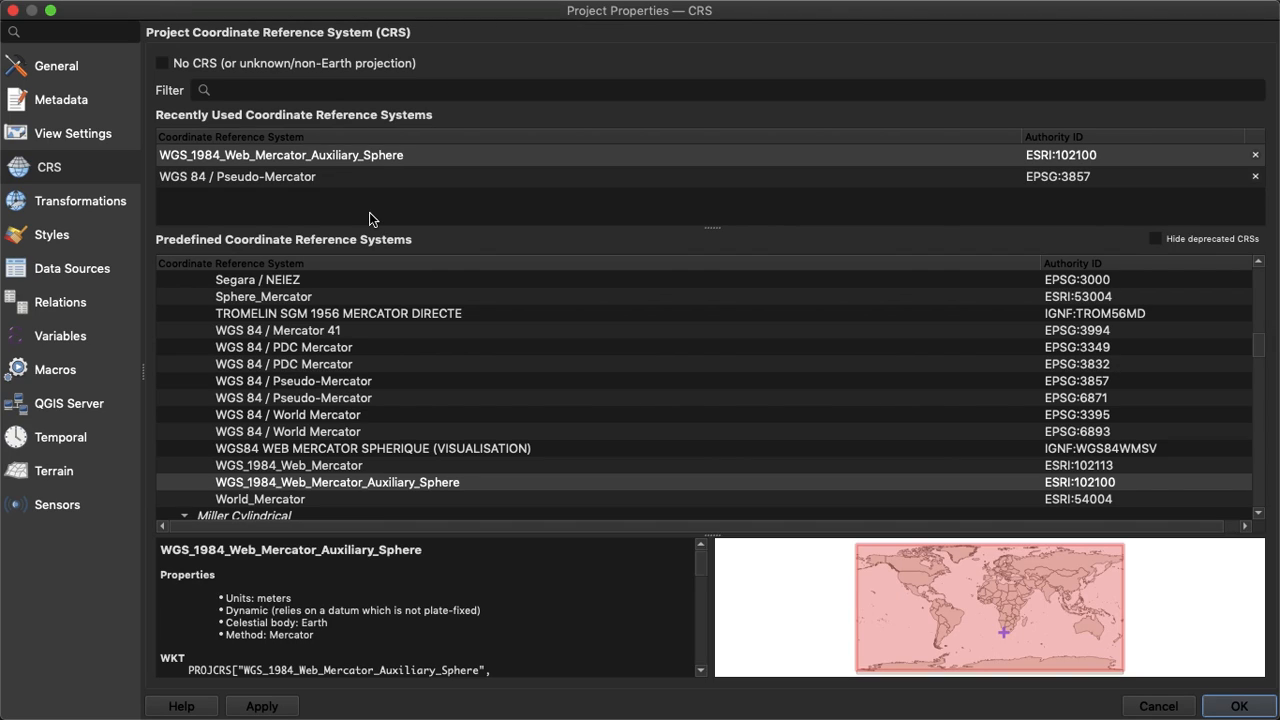
{"action": "left_click", "coordinate": [233, 89]}
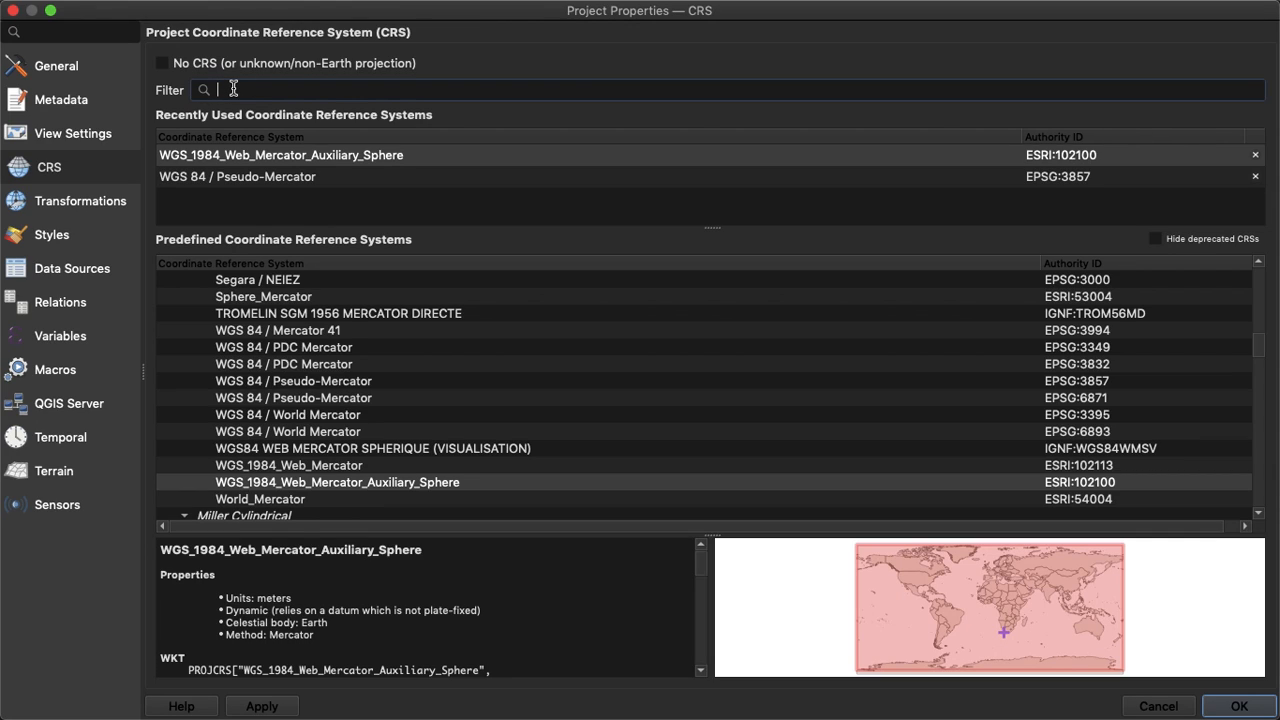
{"action": "type", "text": "web m"}
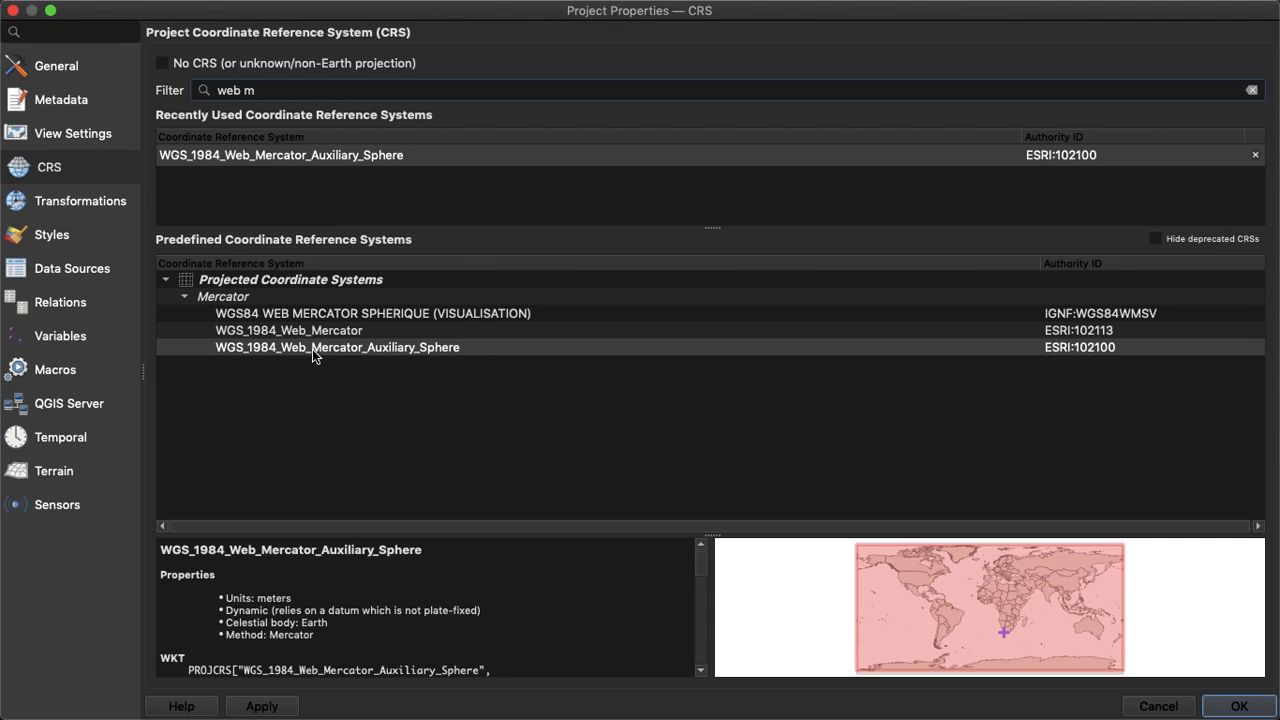
{"action": "left_click", "coordinate": [353, 347]}
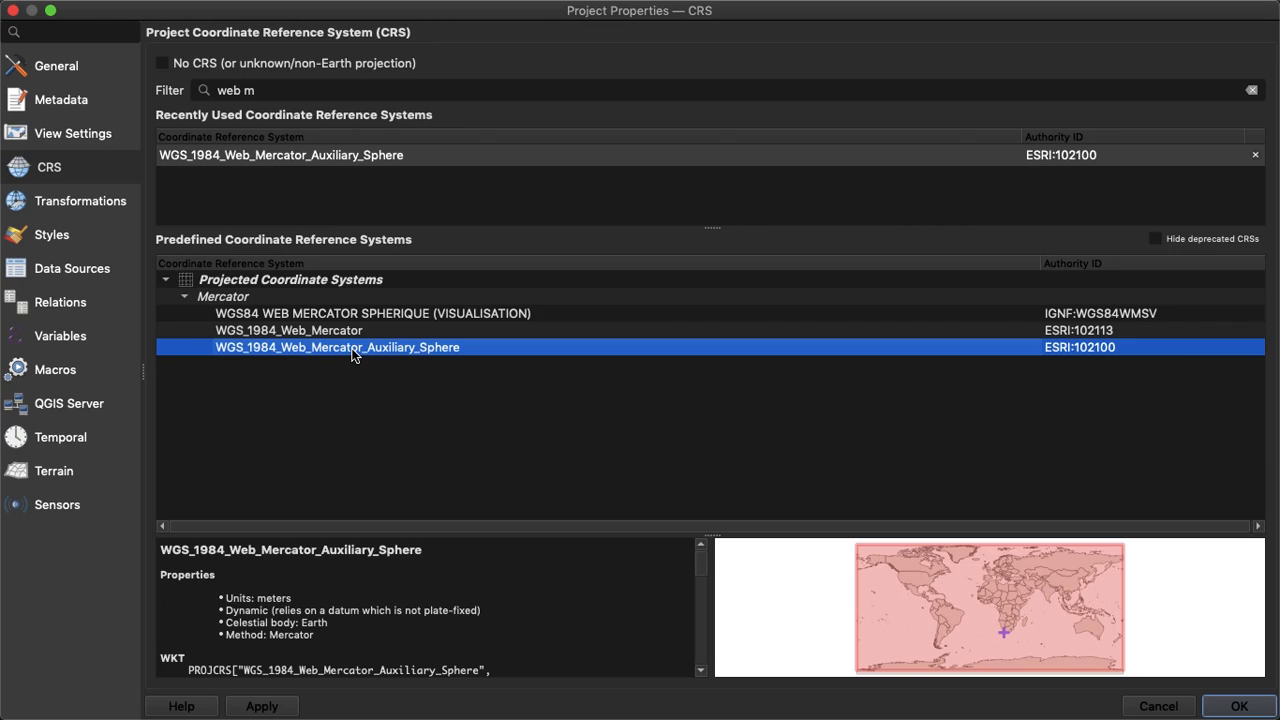
{"action": "left_click", "coordinate": [278, 707]}
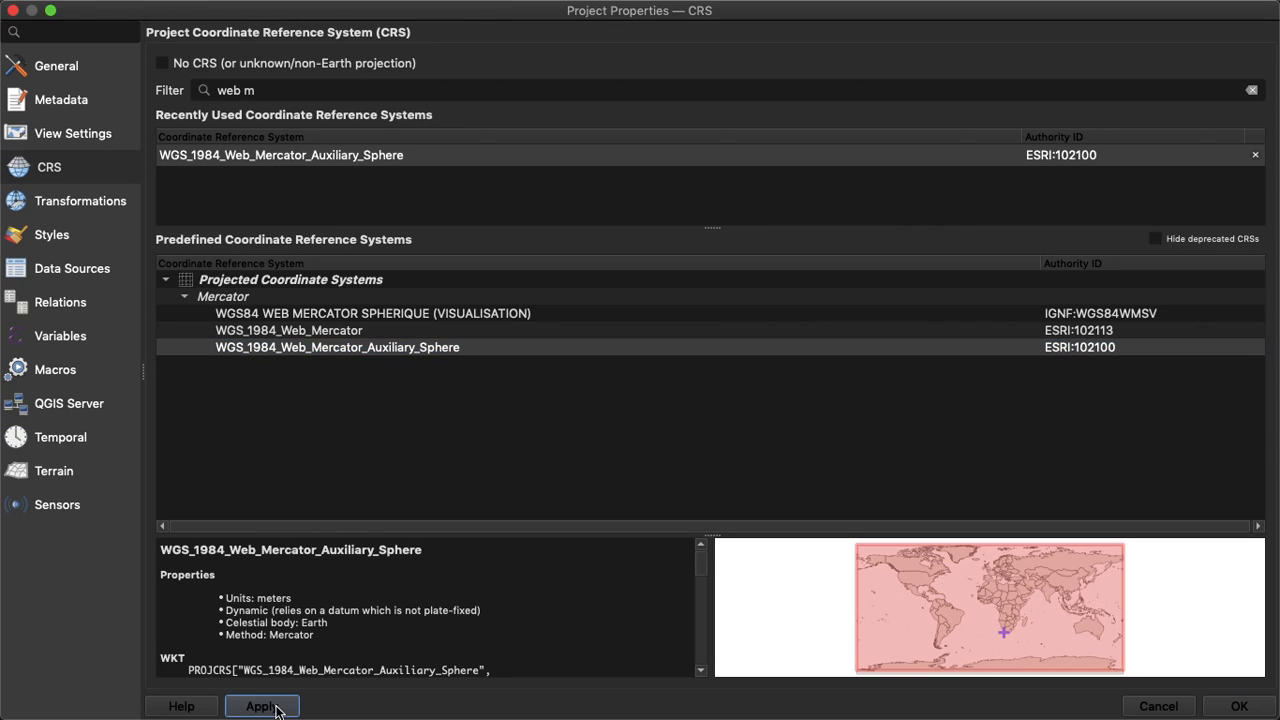
{"action": "left_click", "coordinate": [1238, 706]}
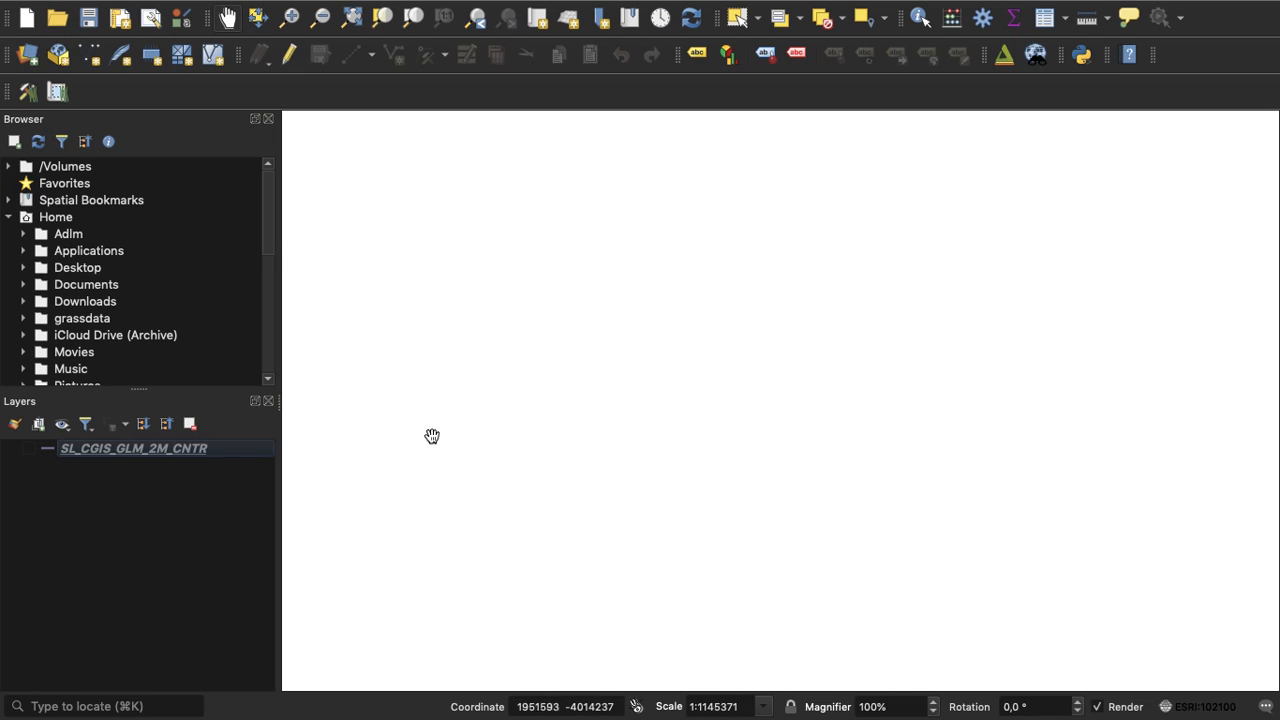
Display the SL_CGIS_GLM_2M_CNTR contour layer on the map around the harbour and the mountain slopes beside it
{"action": "left_click", "coordinate": [31, 450]}
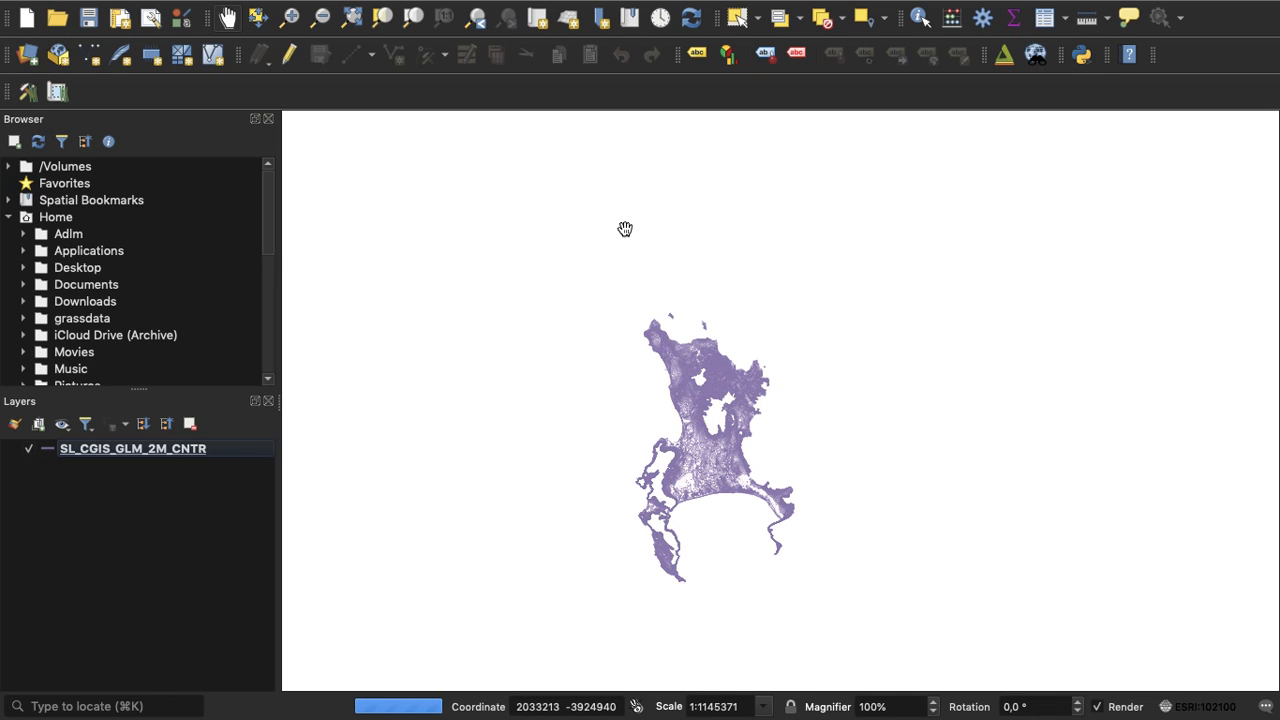
{"action": "left_click", "coordinate": [290, 17]}
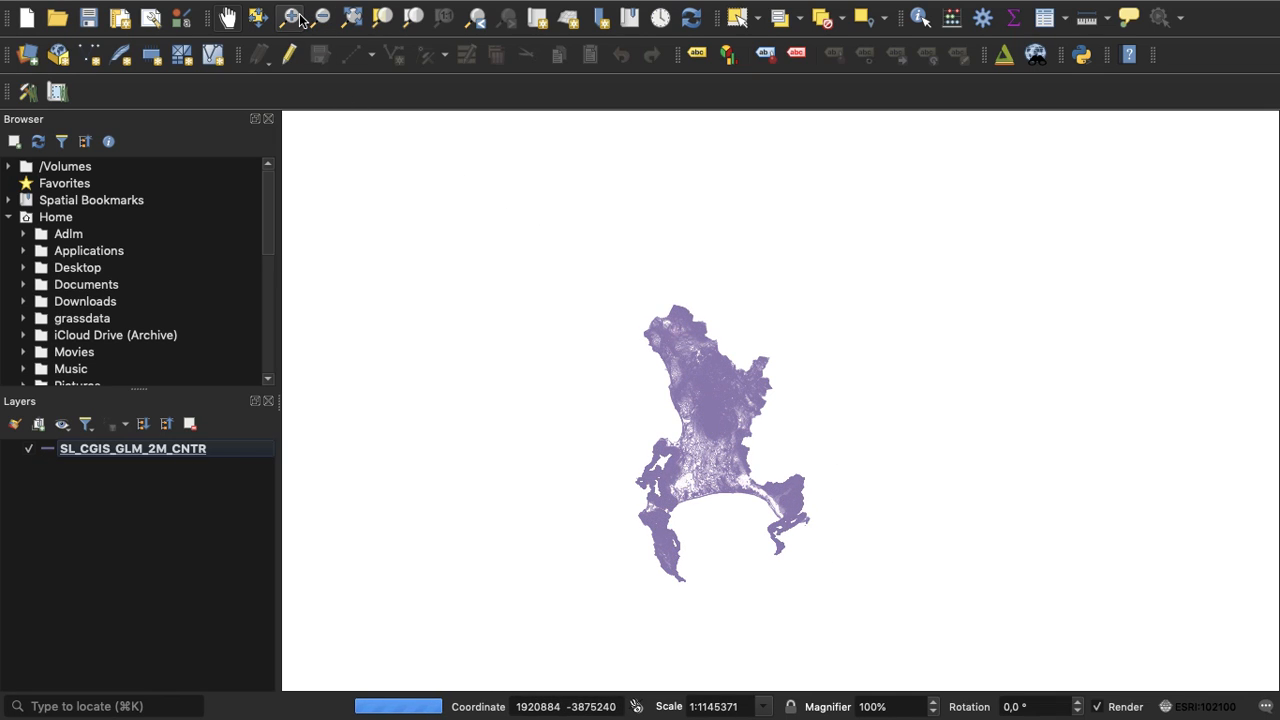
{"action": "left_click", "coordinate": [690, 450]}
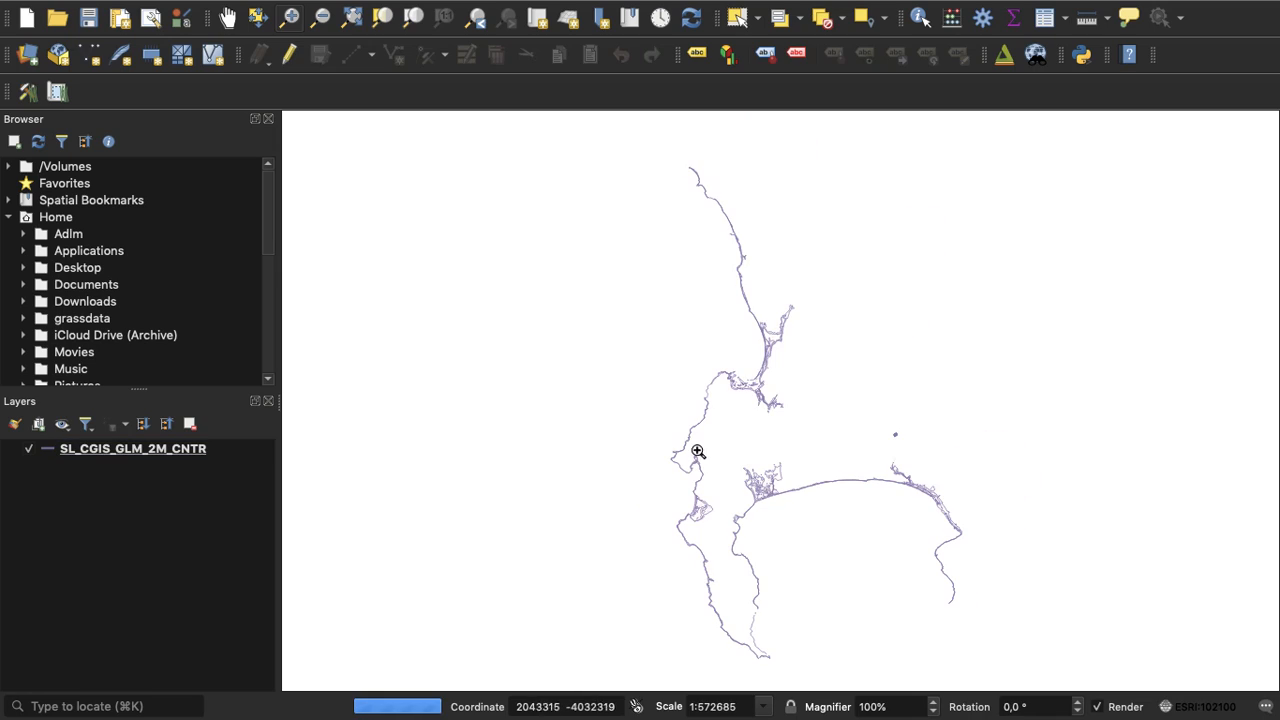
{"action": "left_click", "coordinate": [774, 400]}
{"action": "left_click", "coordinate": [770, 392]}
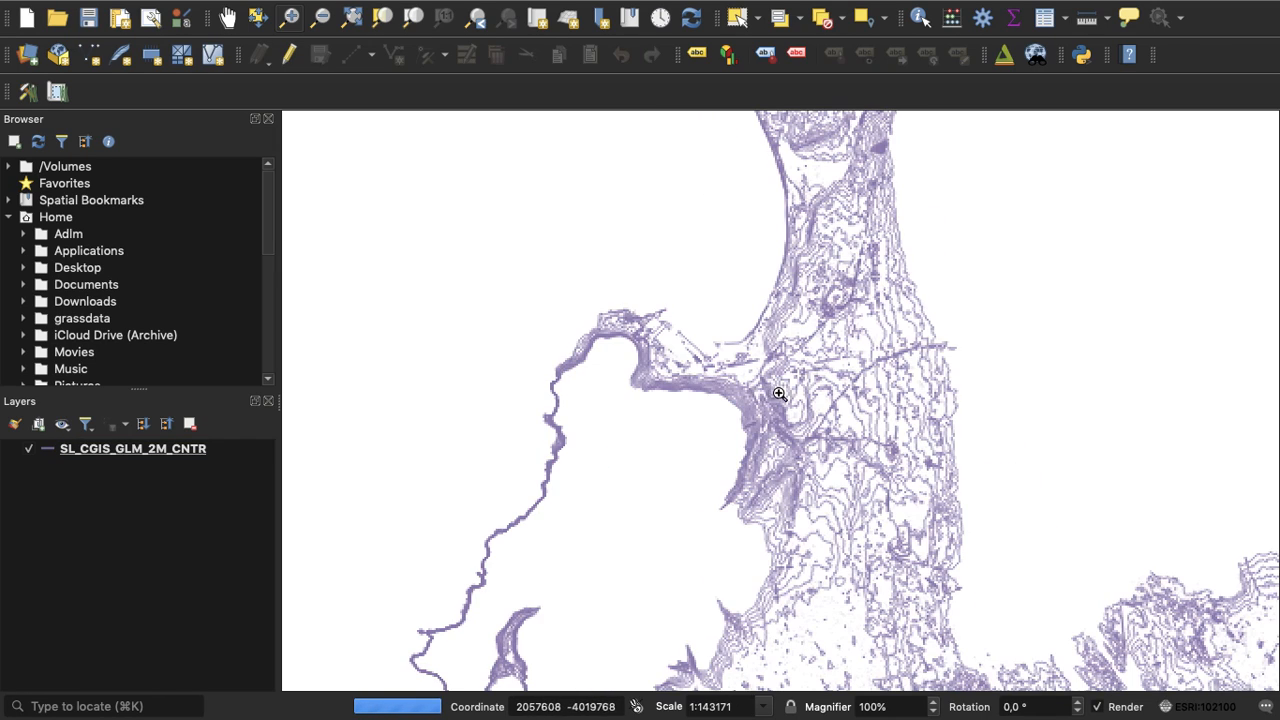
{"action": "left_click", "coordinate": [740, 395]}
{"action": "left_click", "coordinate": [746, 392]}
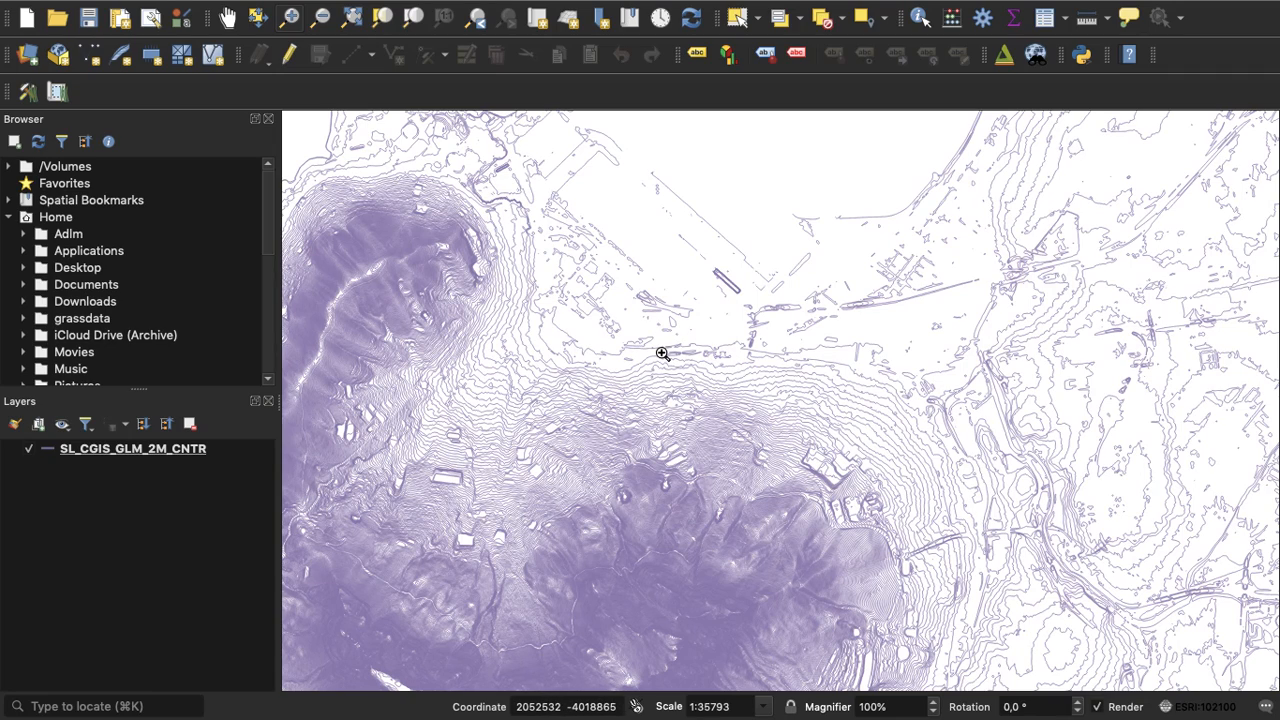
Start a new shapefile layer and set its file name to "temp layer" in the Projects folder
{"action": "mouse_move", "coordinate": [305, 3]}
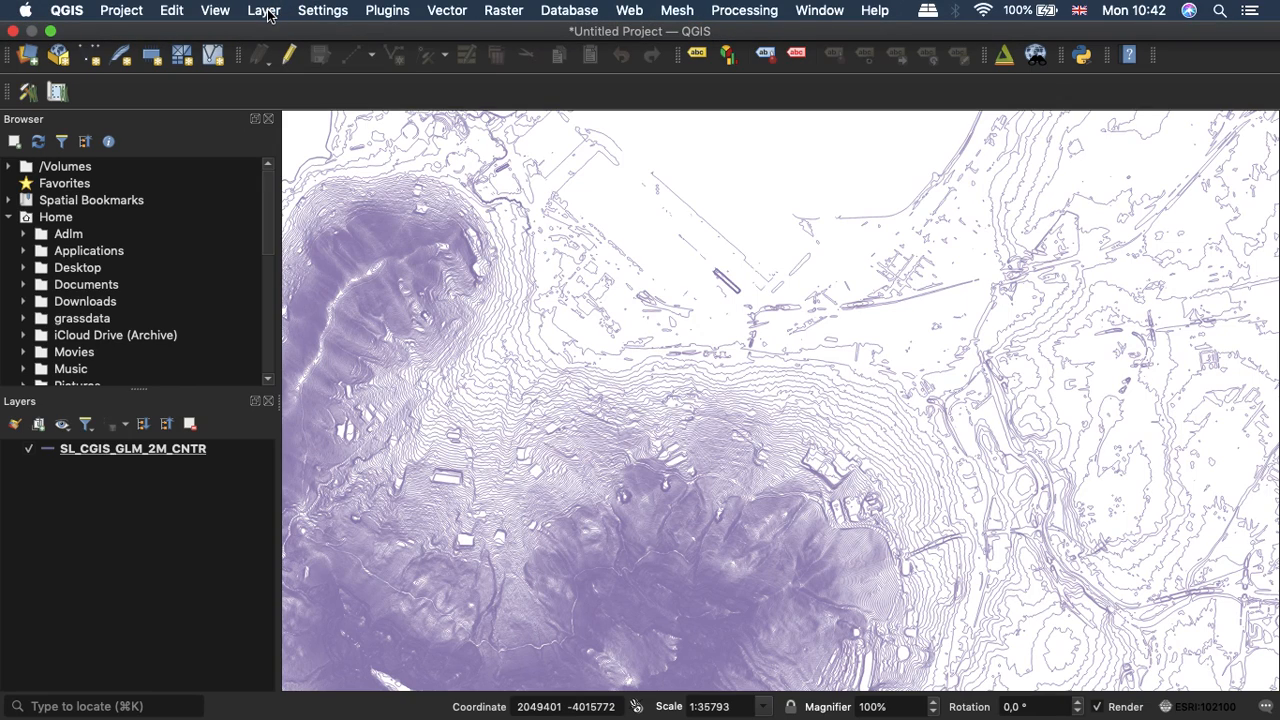
{"action": "left_click", "coordinate": [264, 10]}
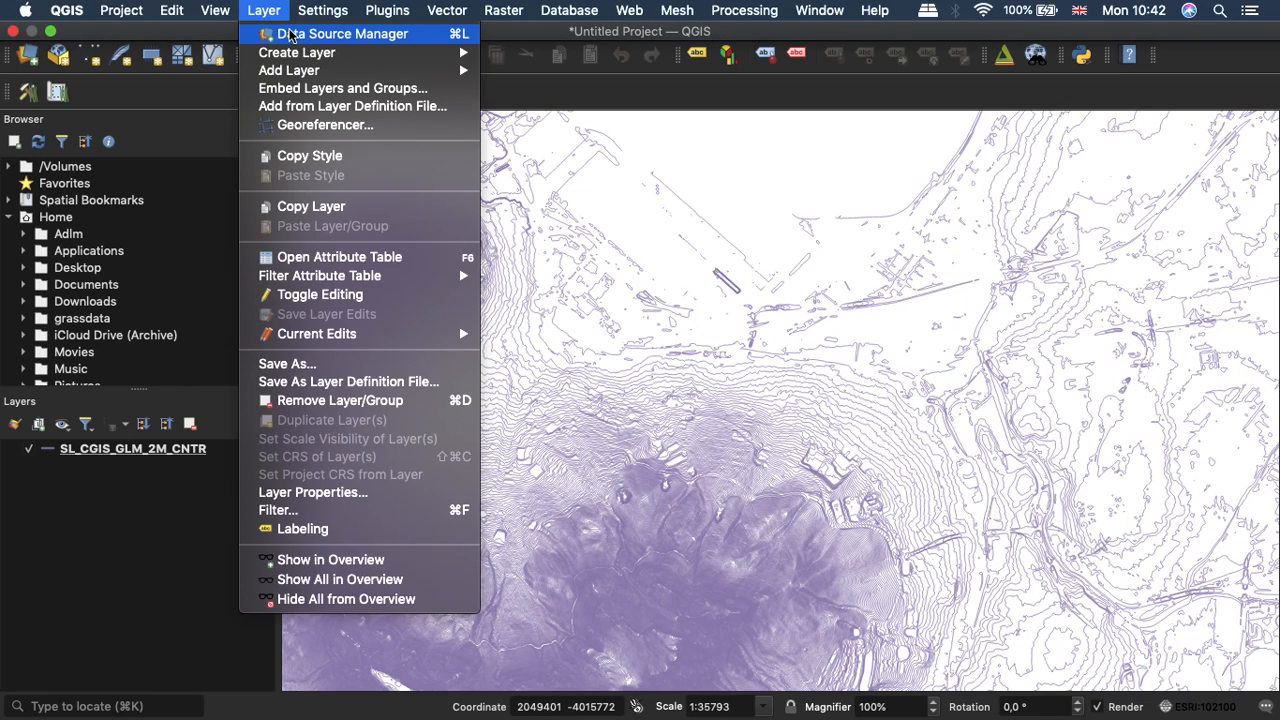
{"action": "mouse_move", "coordinate": [310, 55]}
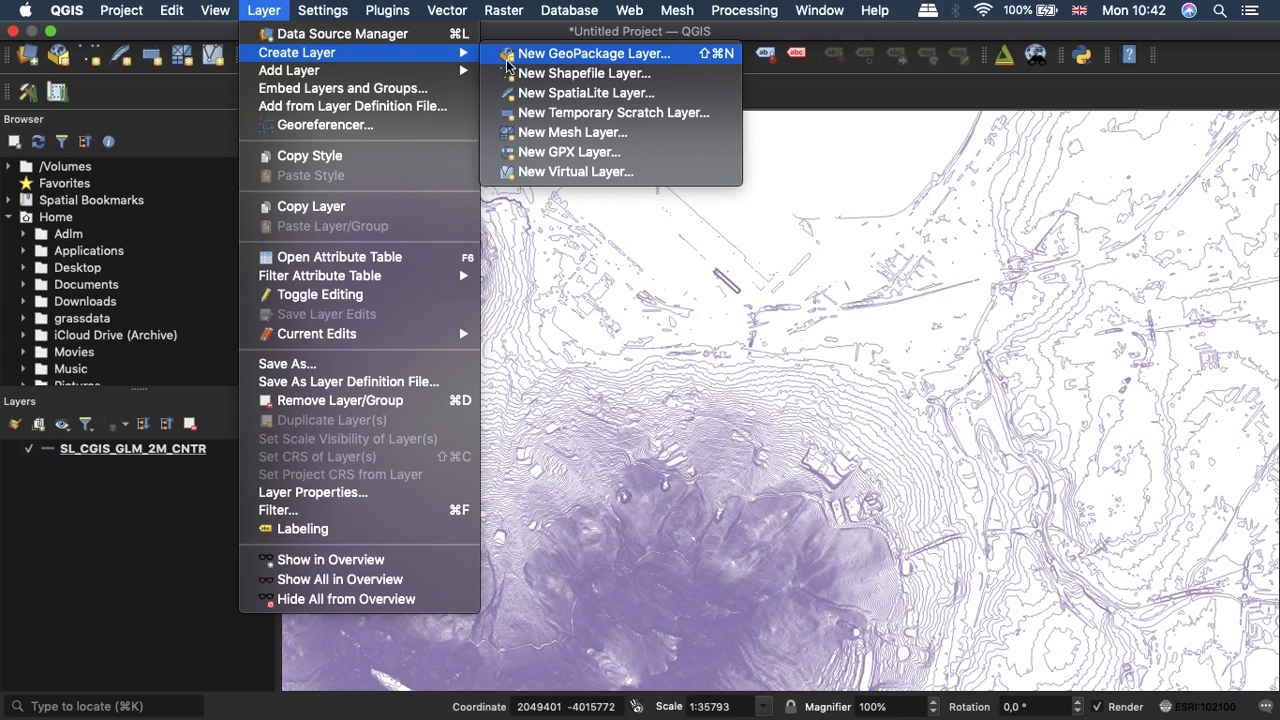
{"action": "left_click", "coordinate": [539, 75]}
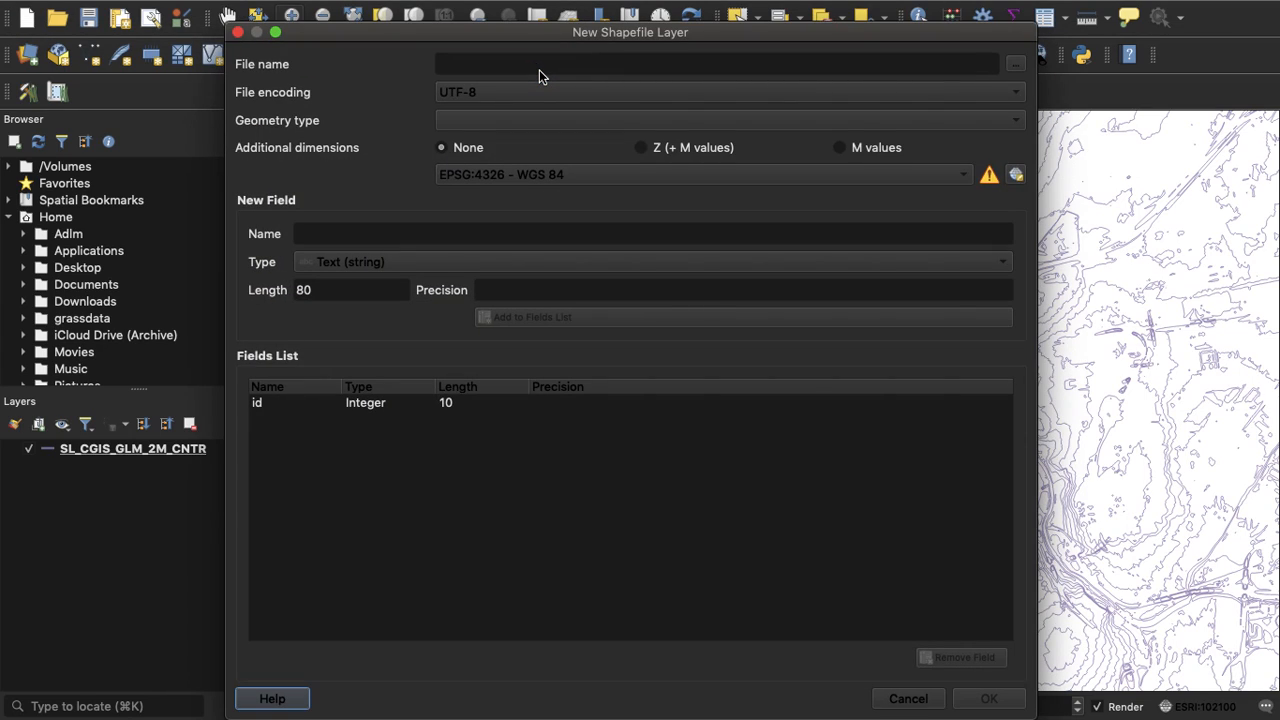
{"action": "left_click", "coordinate": [1015, 63]}
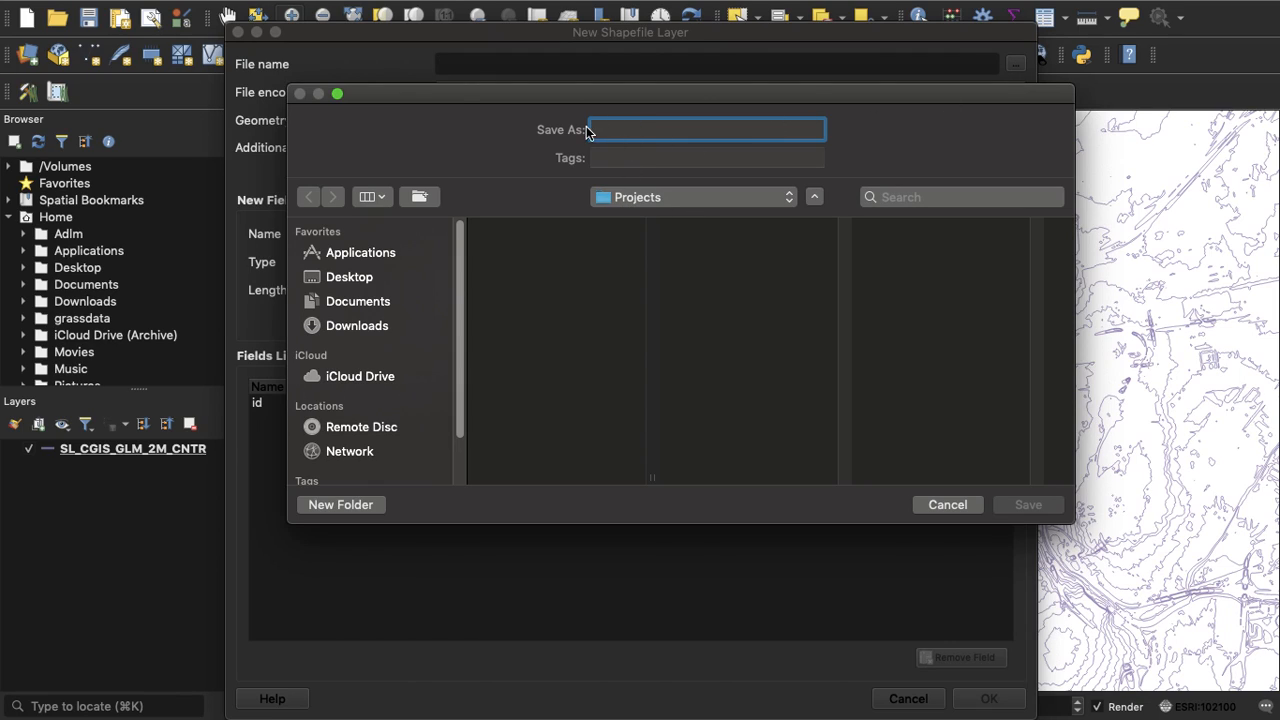
{"action": "type", "text": "temp lay"}
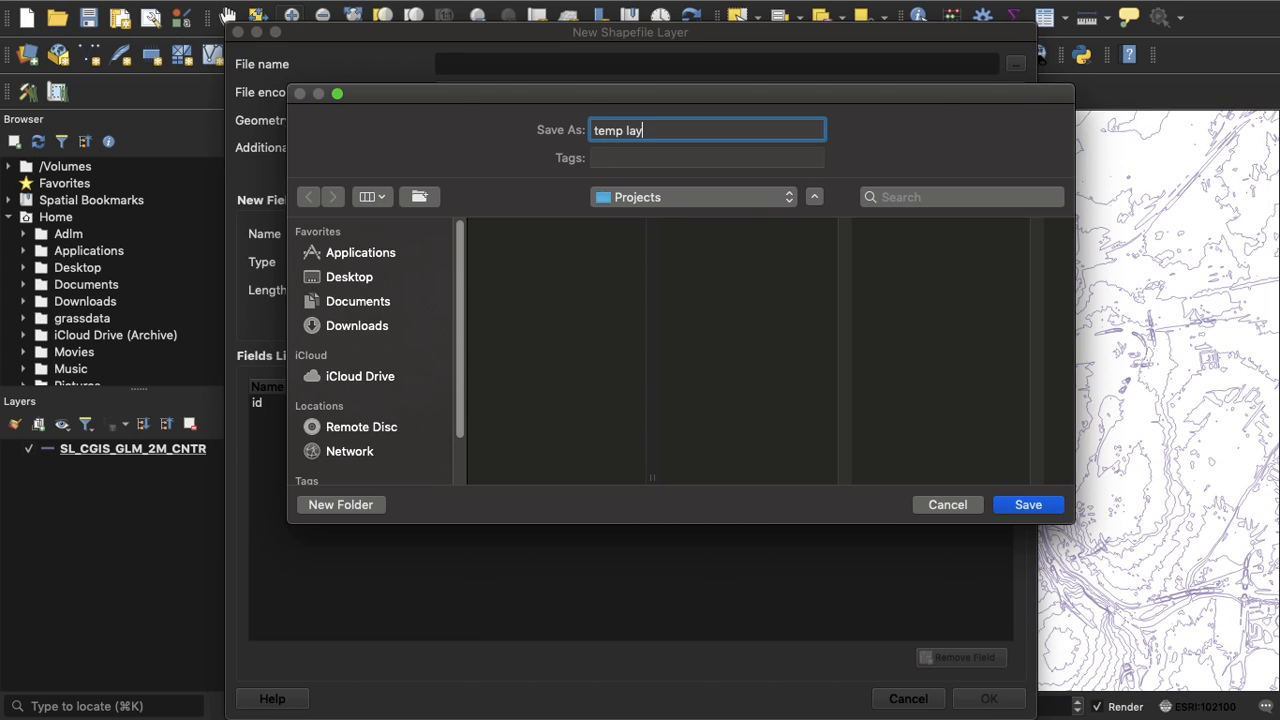
{"action": "type", "text": "er"}
{"action": "left_click", "coordinate": [1027, 504]}
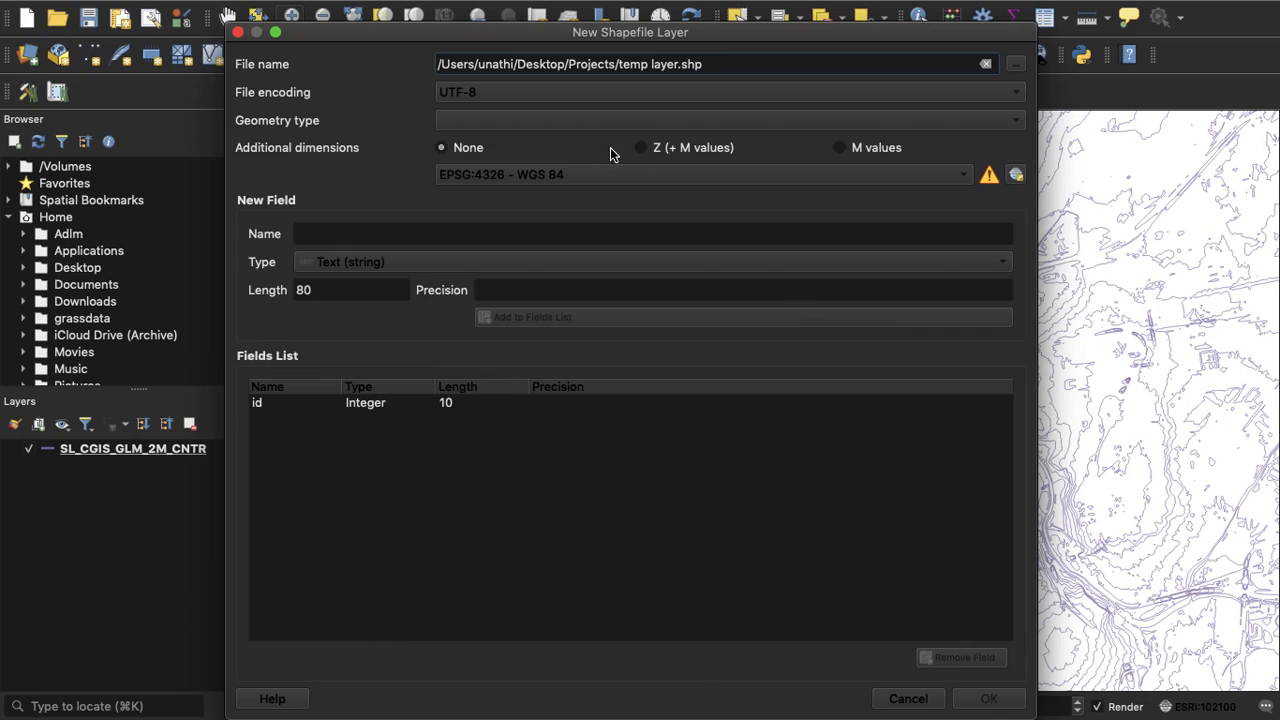
Create the shapefile with Polygon geometry and the project CRS, ESRI:102100 - WGS_1984_Web_Mercator_Auxiliary_Sphere
{"action": "left_click", "coordinate": [464, 121]}
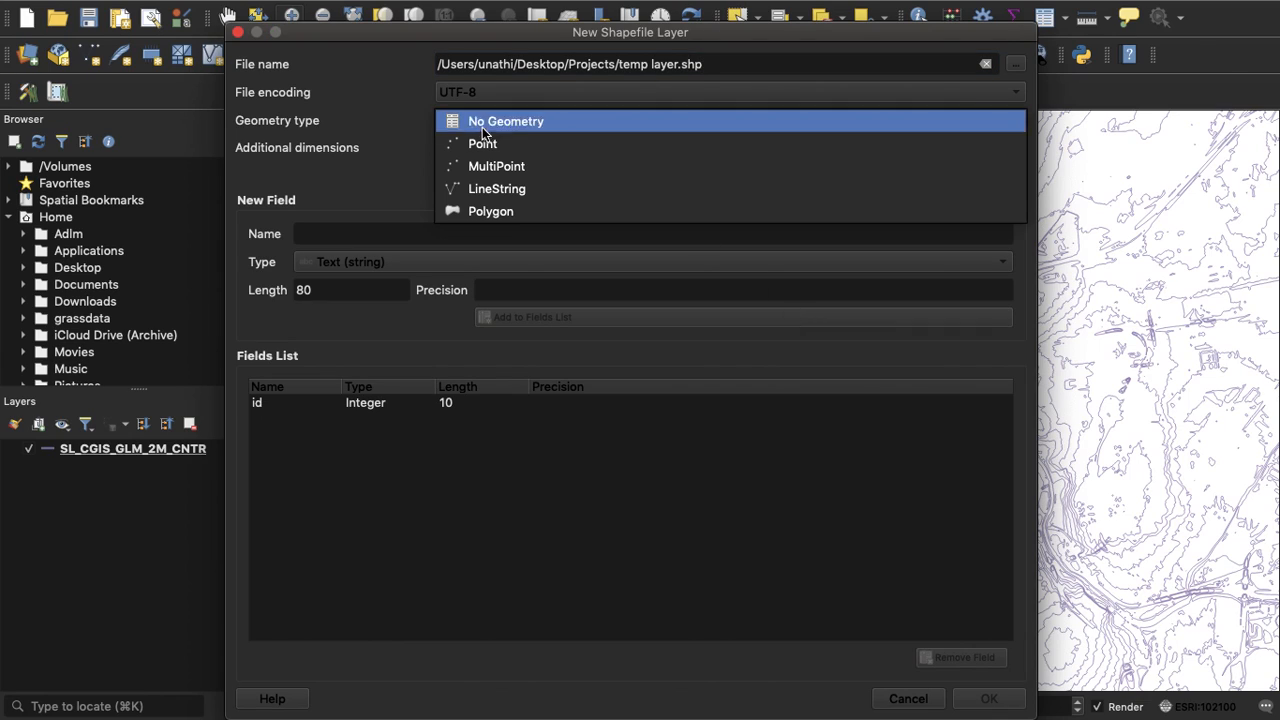
{"action": "left_click", "coordinate": [526, 211]}
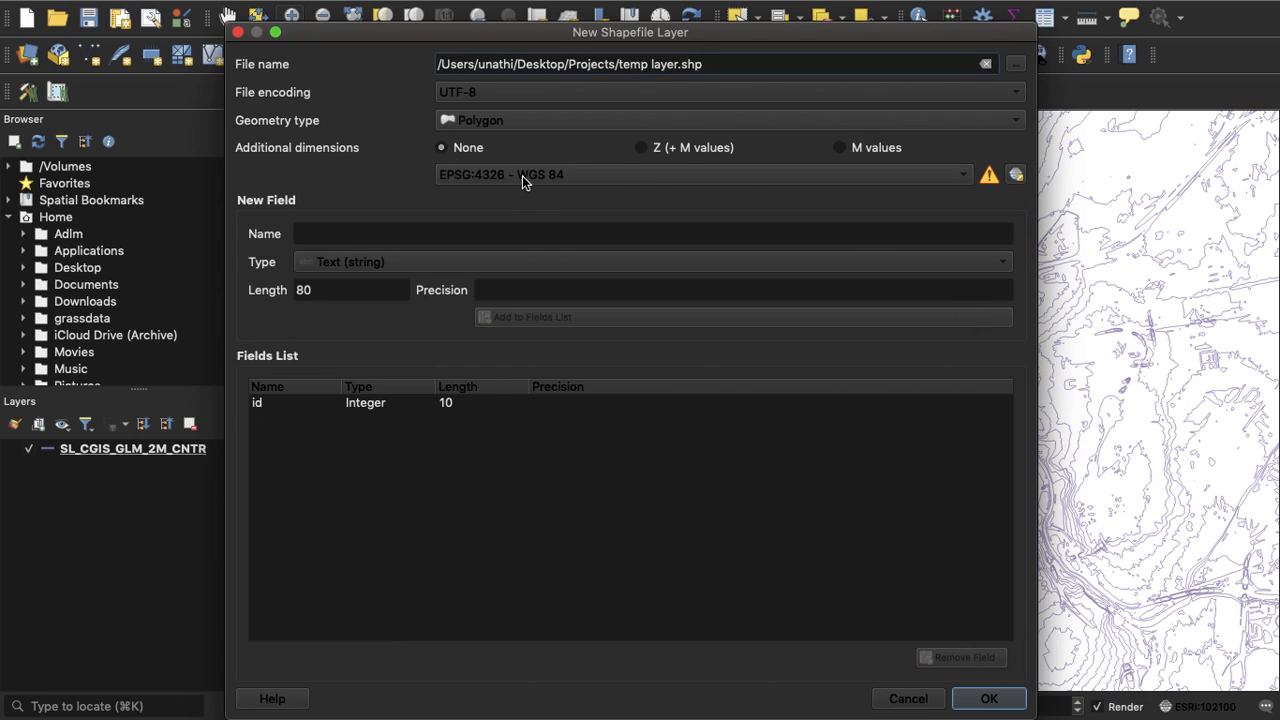
{"action": "left_click", "coordinate": [522, 175]}
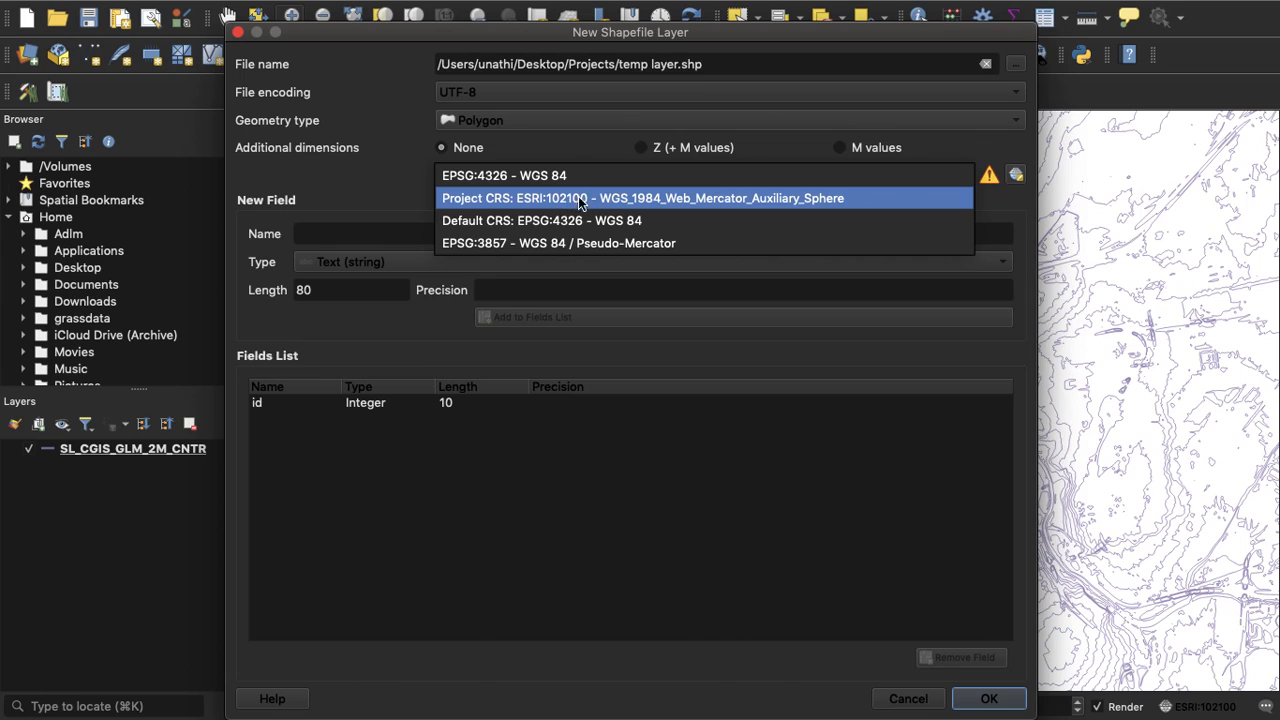
{"action": "left_click", "coordinate": [696, 199]}
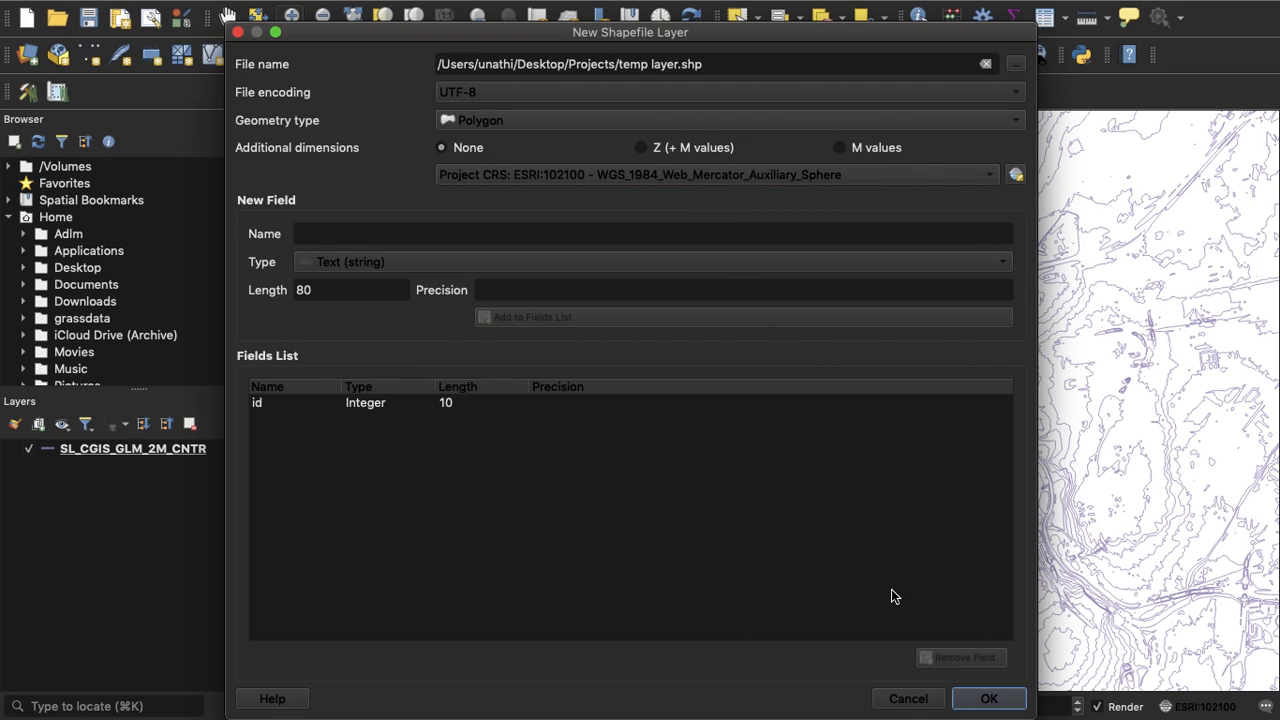
{"action": "left_click", "coordinate": [987, 690]}
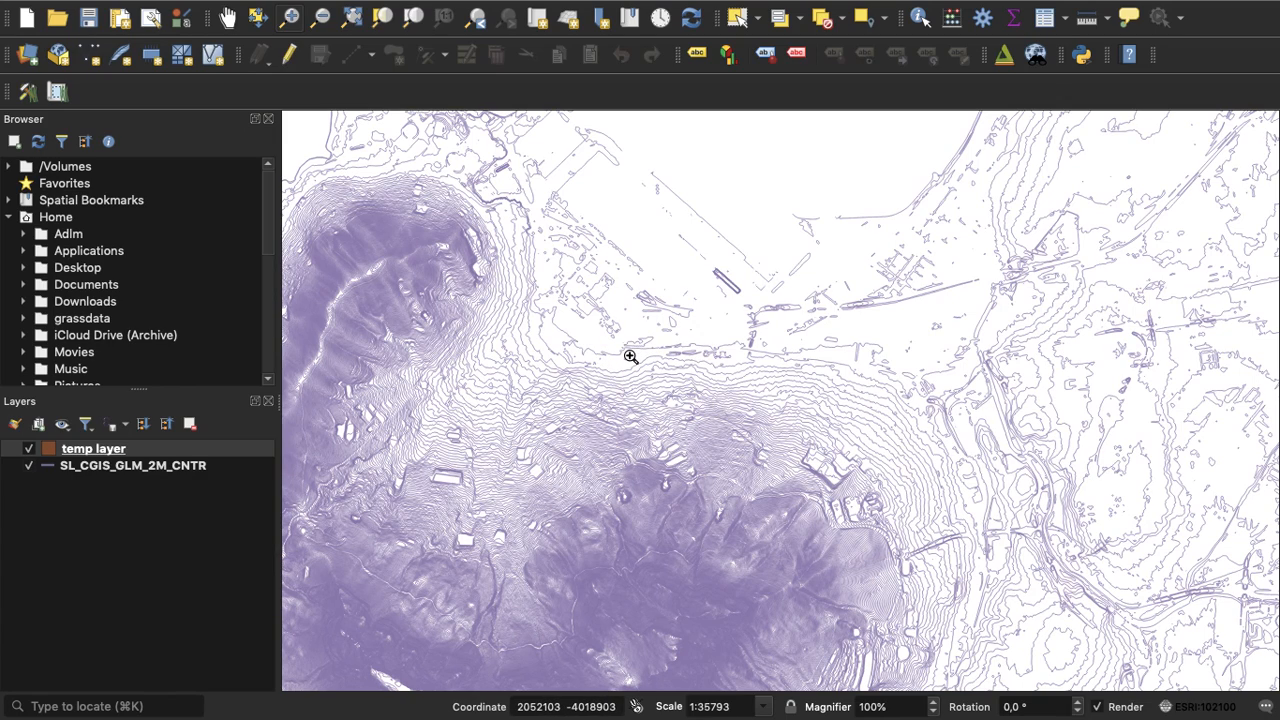
Digitize a roughly rectangular four-corner polygon in temp layer over the slope contours south of the harbour, with id 1
{"action": "left_click", "coordinate": [287, 58]}
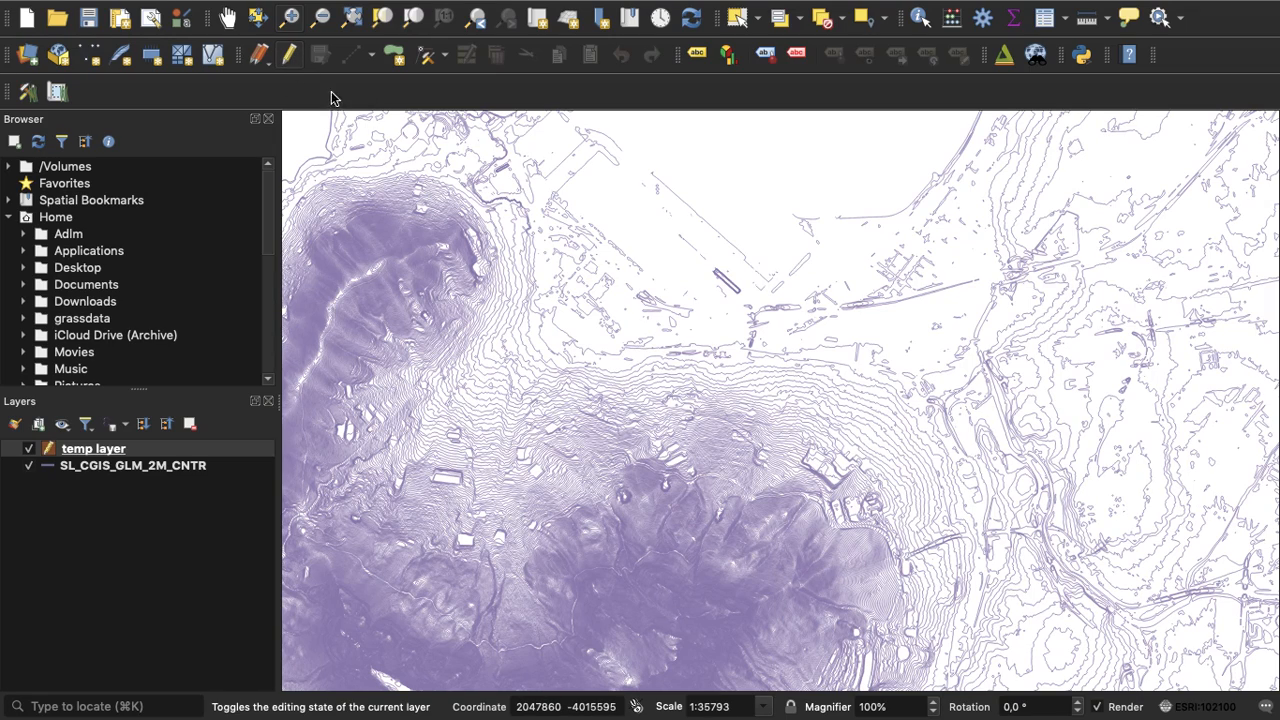
{"action": "left_click", "coordinate": [394, 55]}
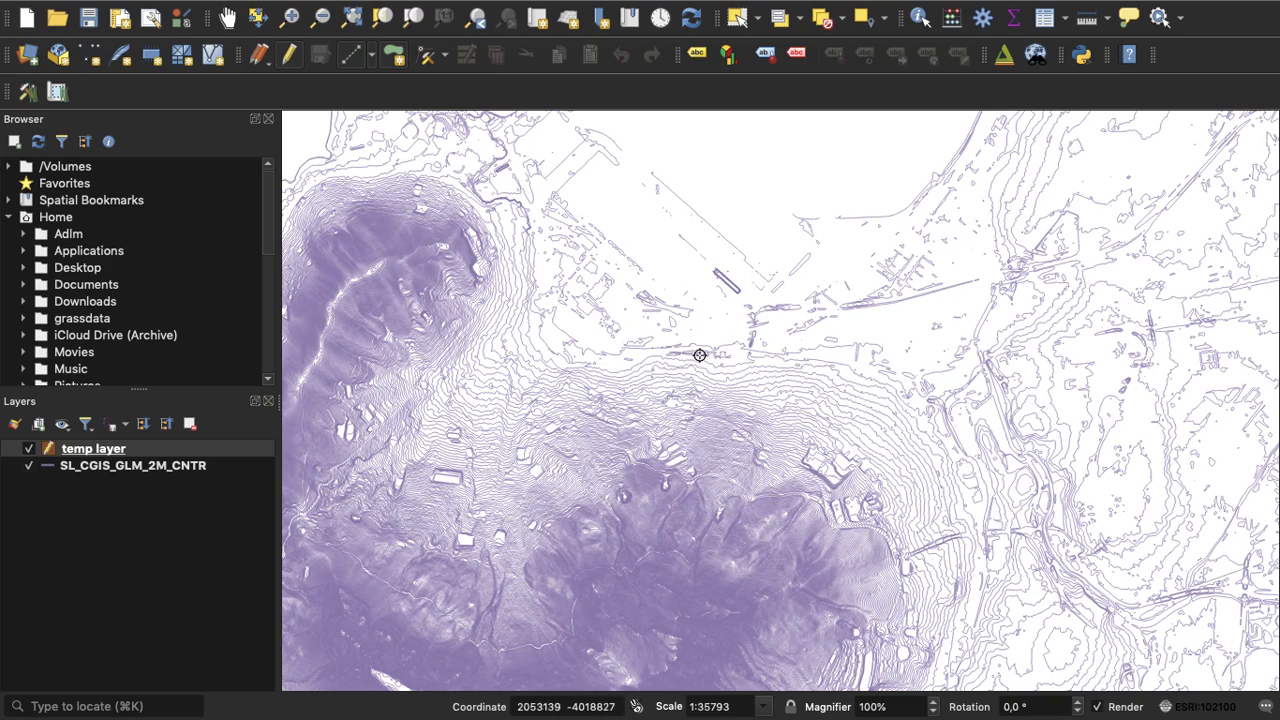
{"action": "left_click", "coordinate": [628, 349]}
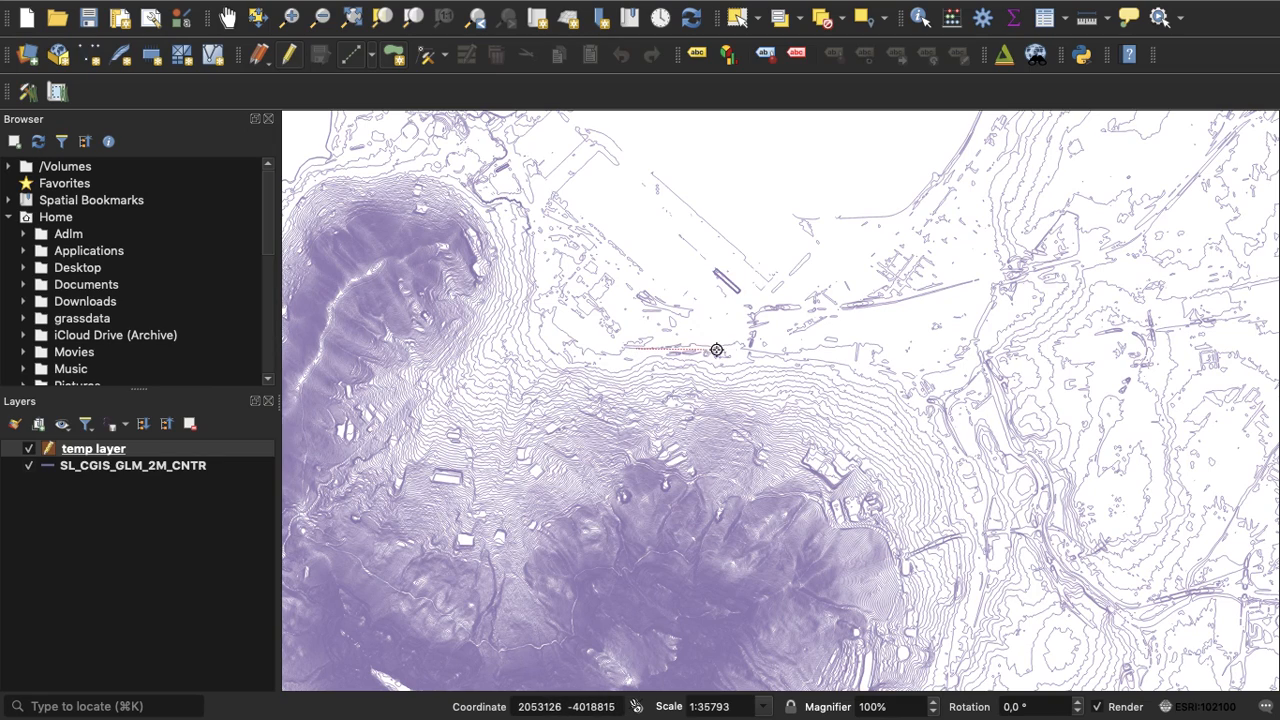
{"action": "left_click", "coordinate": [769, 354]}
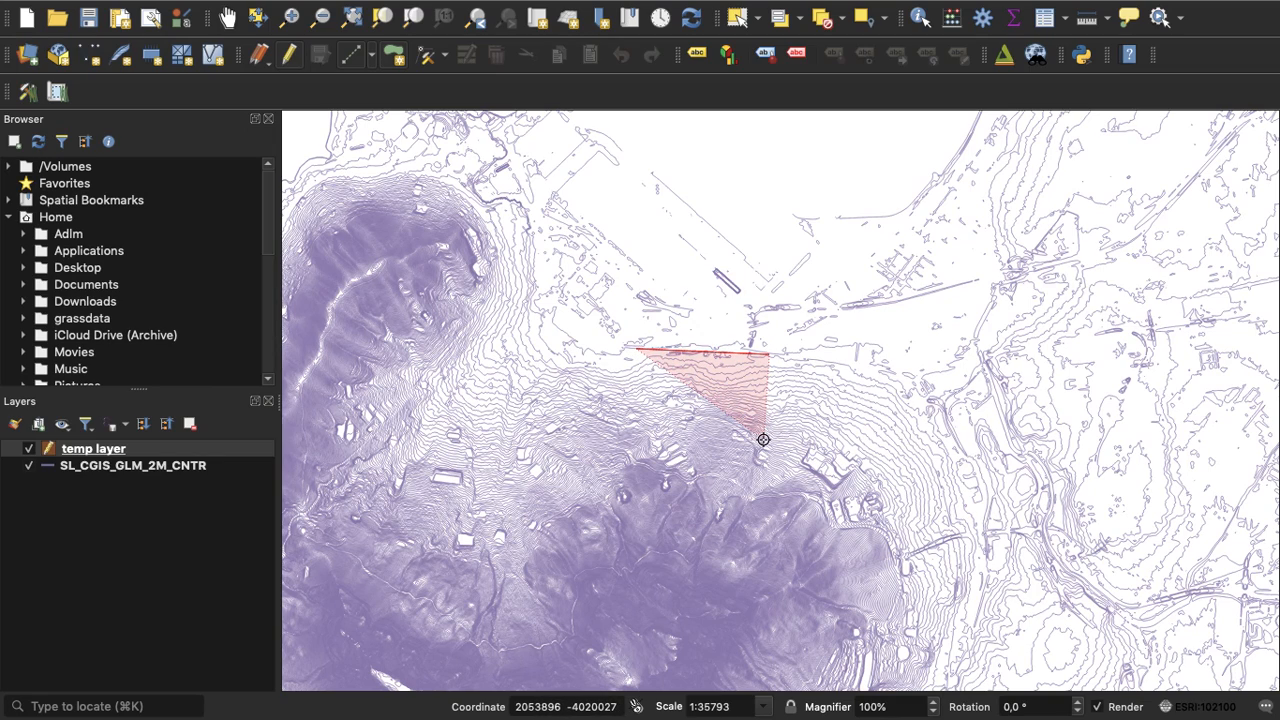
{"action": "left_click", "coordinate": [765, 437]}
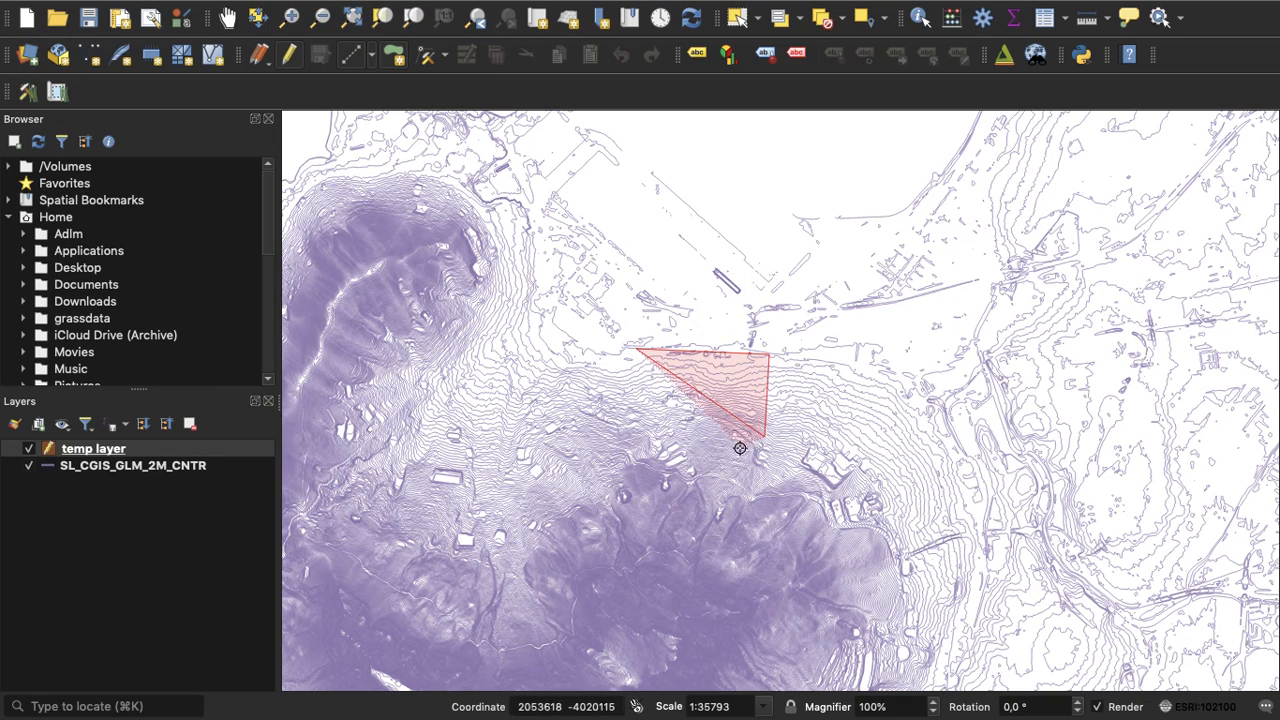
{"action": "left_click", "coordinate": [636, 428]}
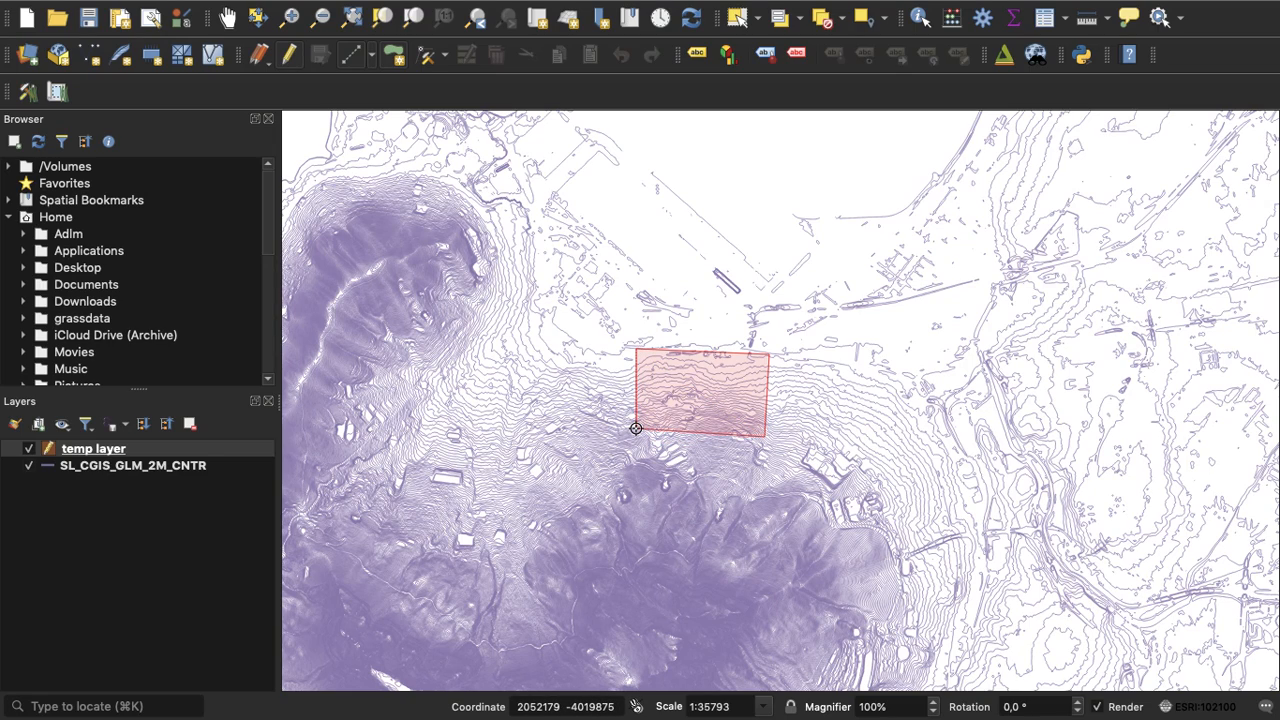
{"action": "right_click", "coordinate": [636, 428]}
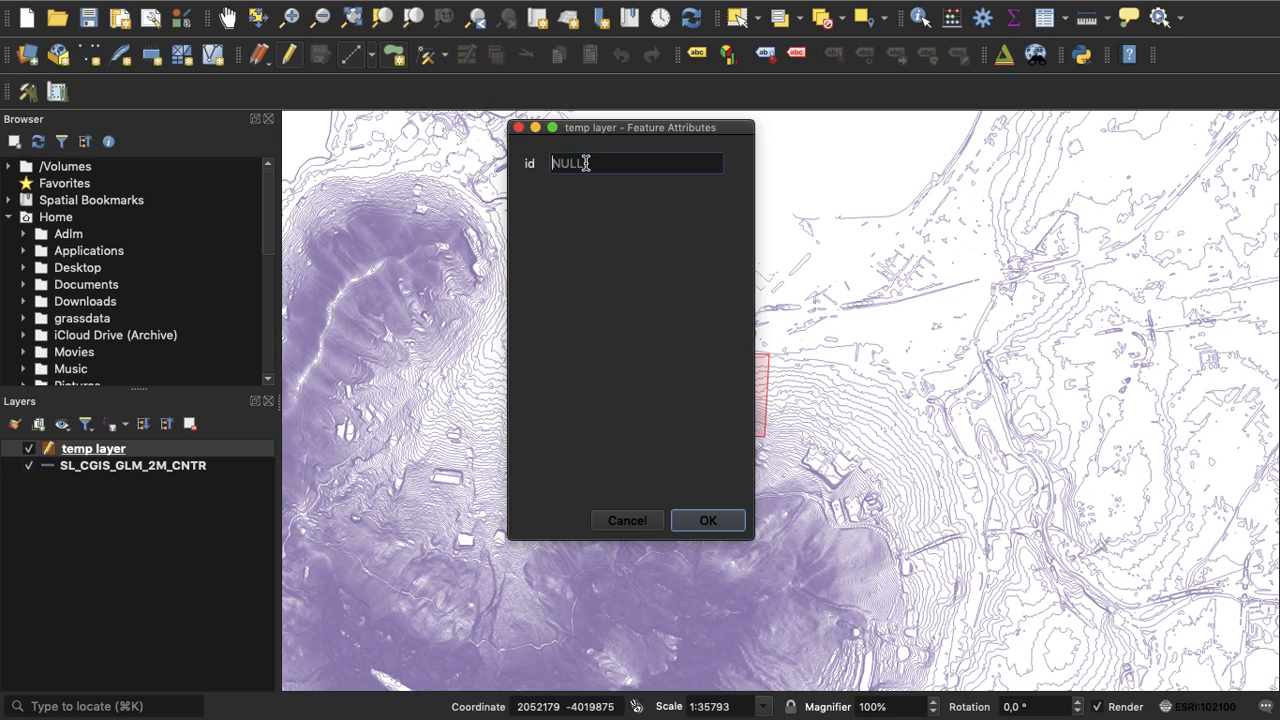
{"action": "type", "text": "1"}
{"action": "left_click", "coordinate": [707, 521]}
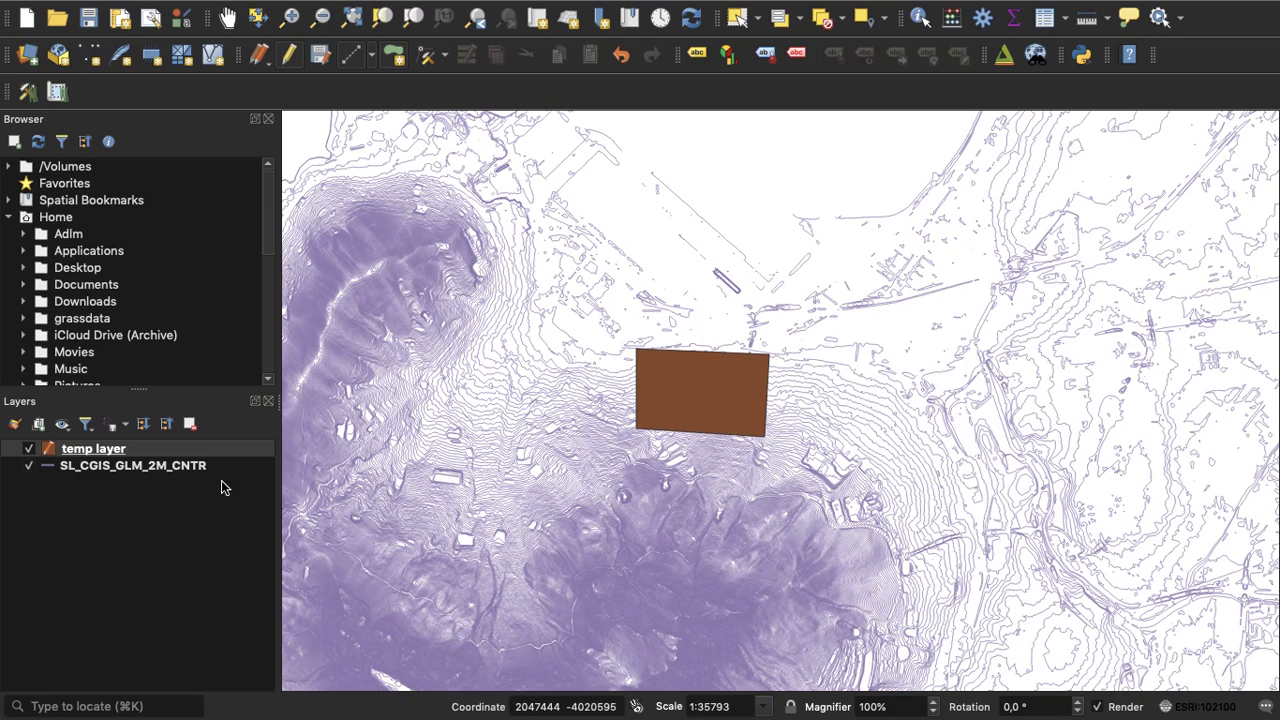
Move the SL_CGIS_GLM_2M_CNTR contour layer above temp layer in the layer order
{"action": "left_click_drag", "start_coordinate": [108, 467], "coordinate": [106, 450]}
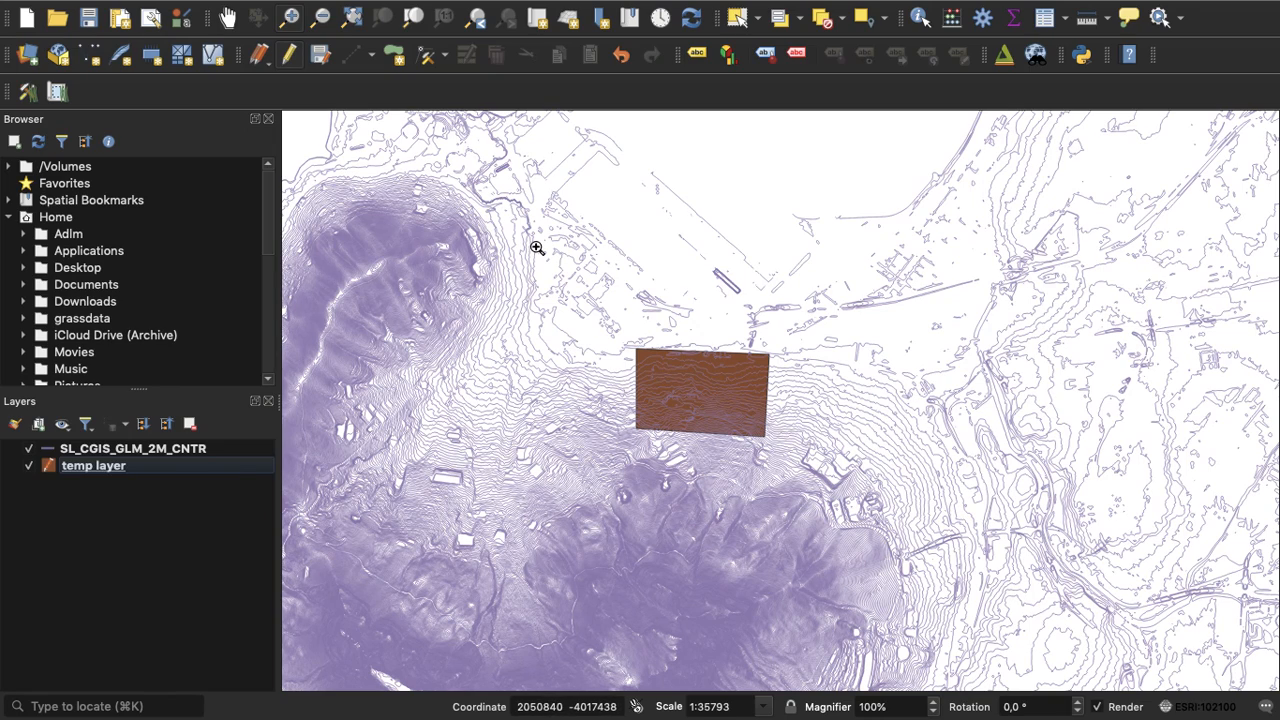
Clip the SL_CGIS_GLM_2M_CNTR contours using temp layer as the overlay, with the output as a temporary layer
{"action": "mouse_move", "coordinate": [172, 5]}
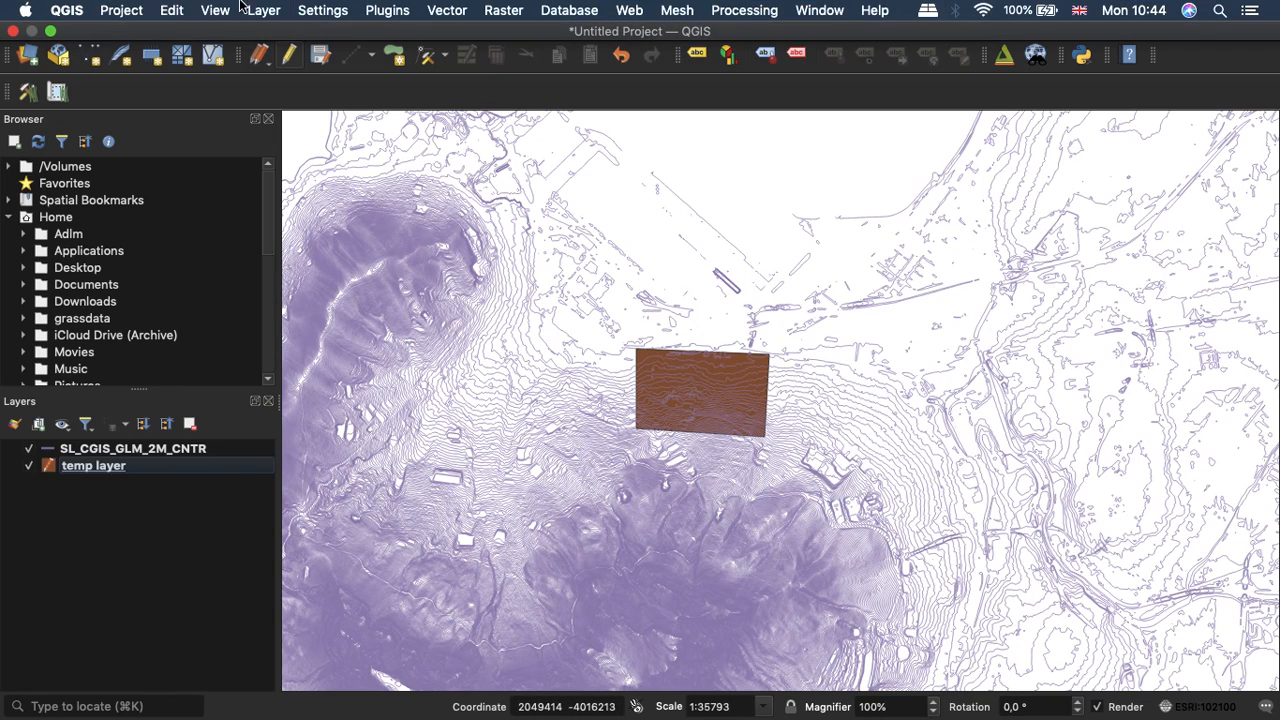
{"action": "left_click", "coordinate": [433, 10]}
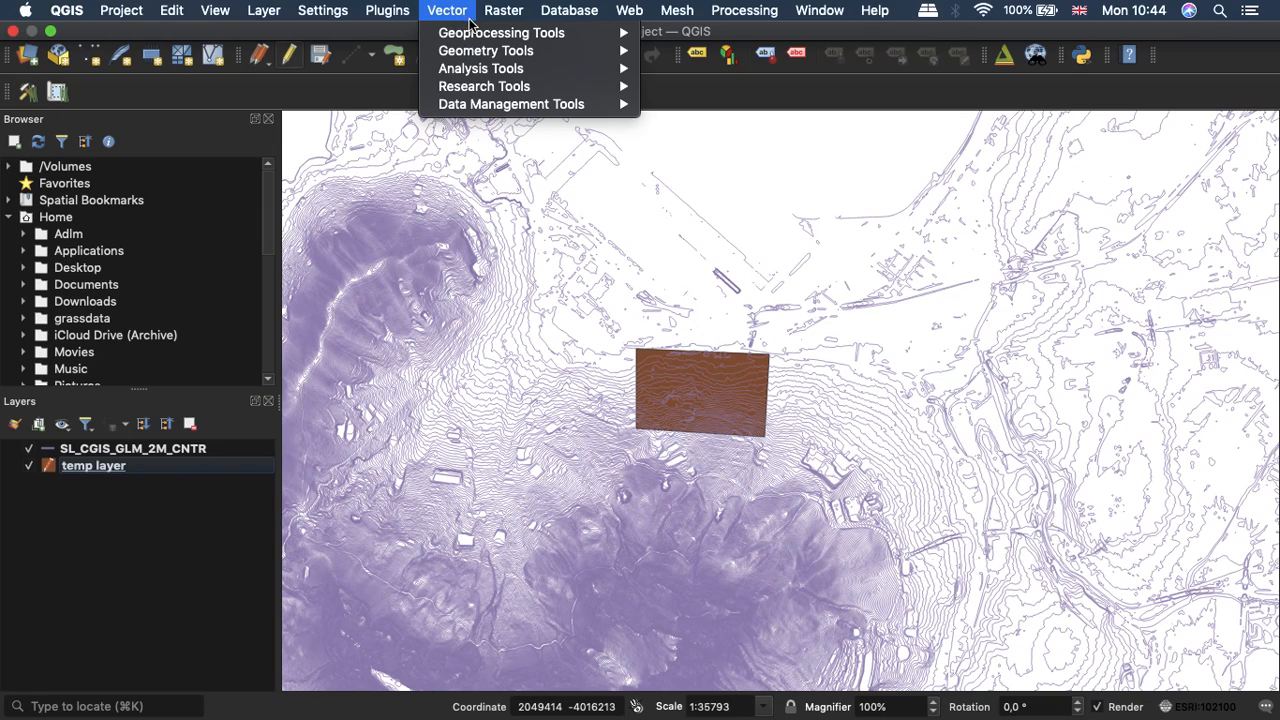
{"action": "mouse_move", "coordinate": [476, 30]}
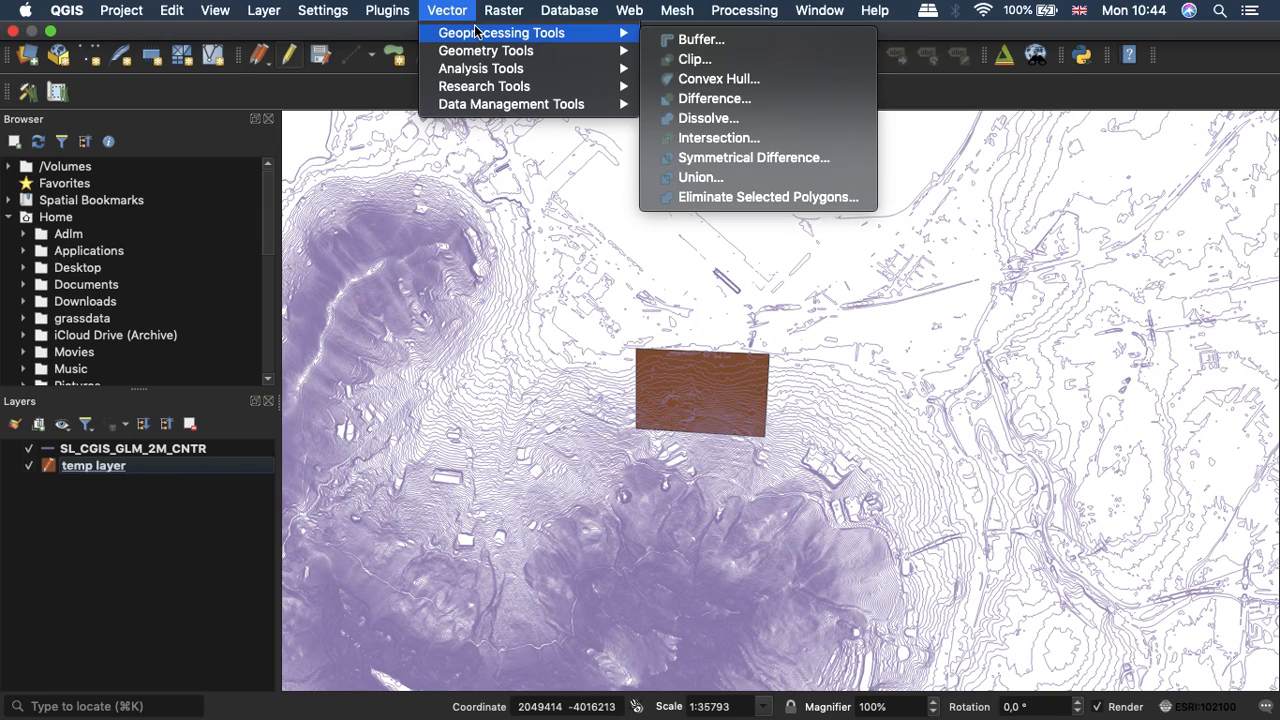
{"action": "left_click", "coordinate": [700, 58]}
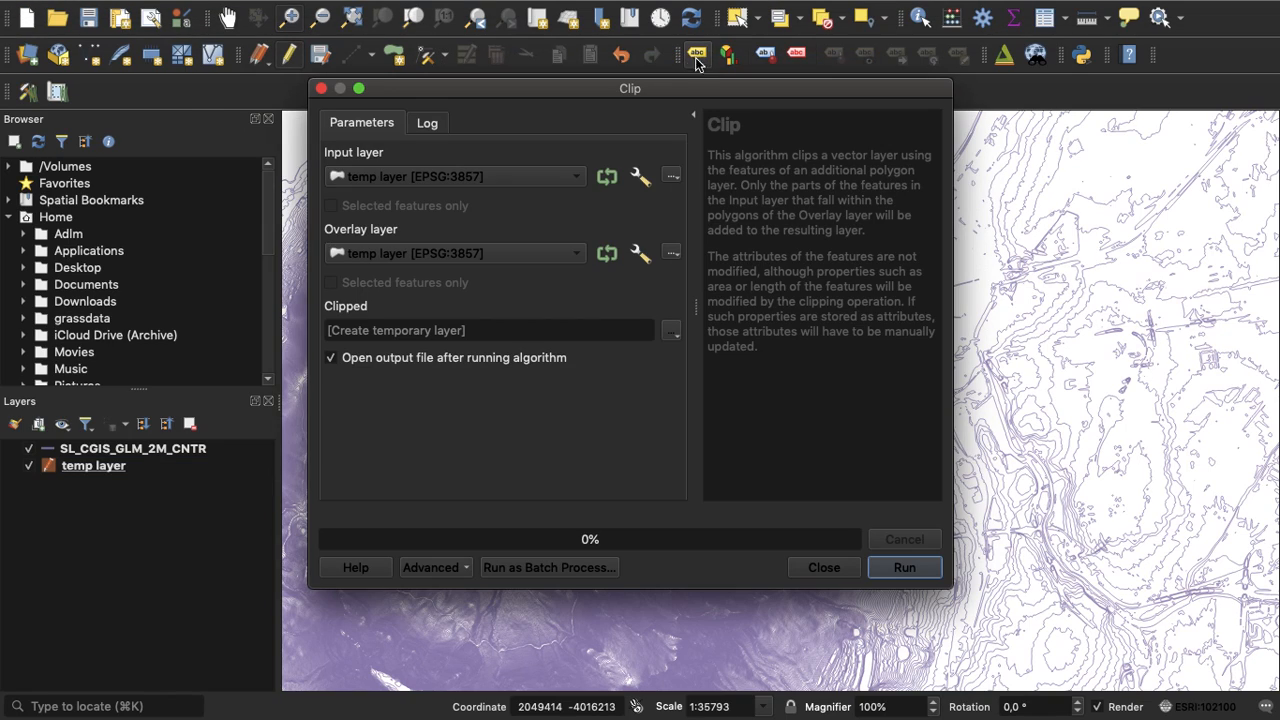
{"action": "left_click", "coordinate": [475, 177]}
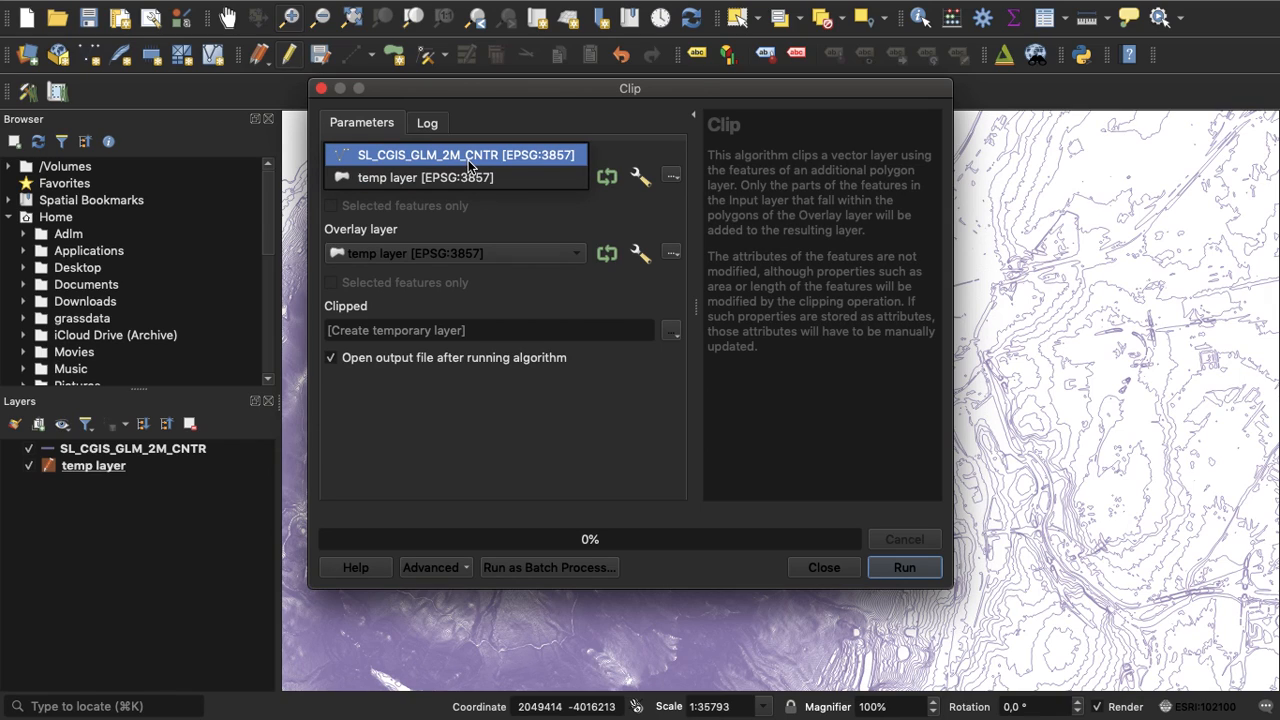
{"action": "left_click", "coordinate": [468, 160]}
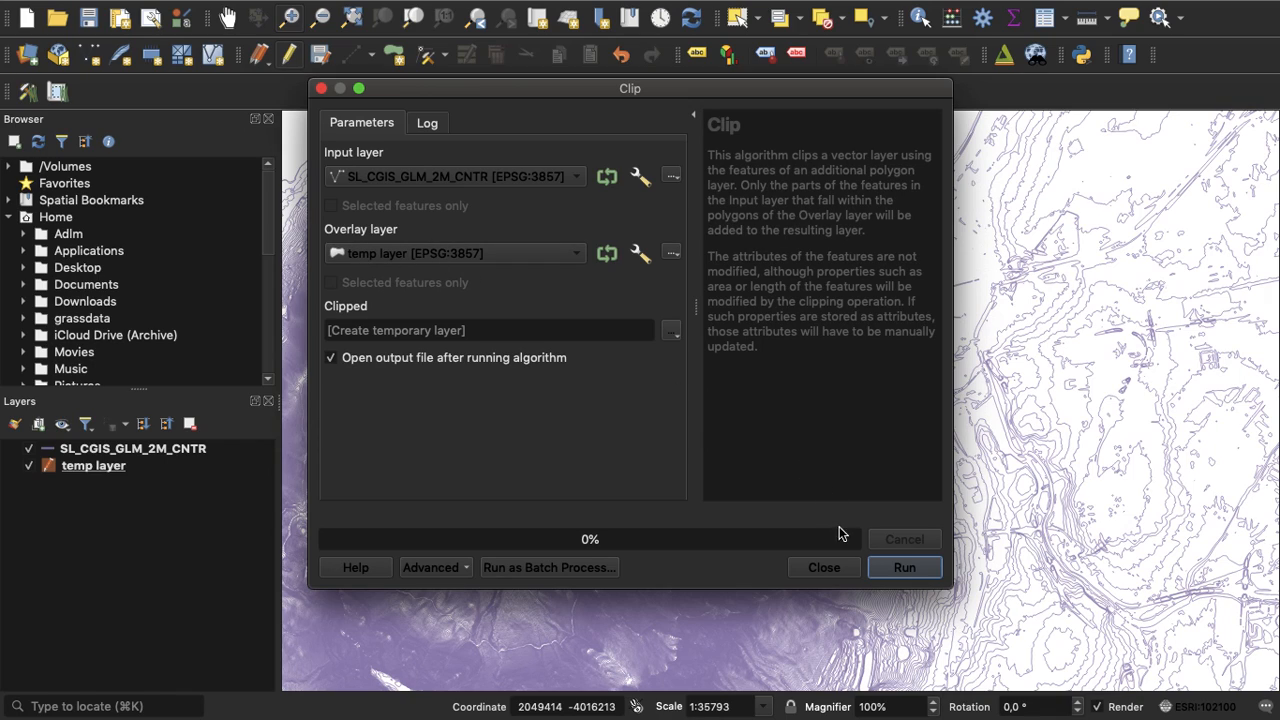
{"action": "left_click", "coordinate": [890, 567]}
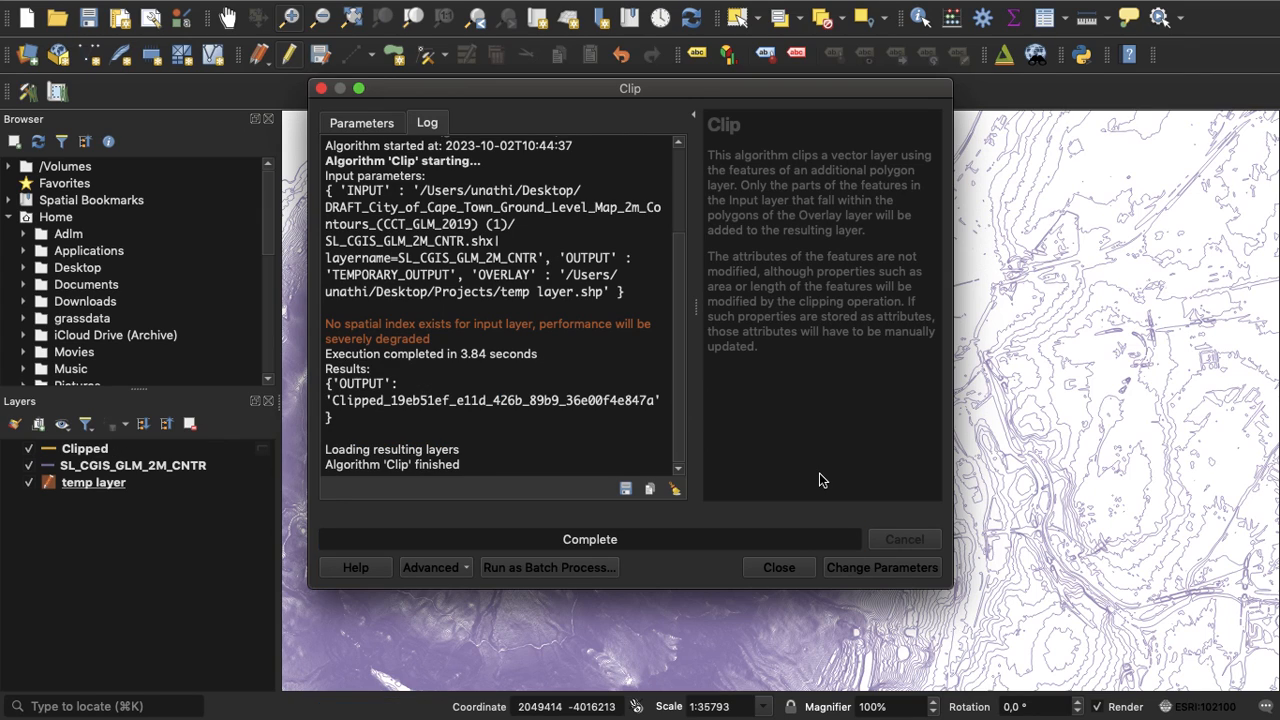
{"action": "left_click", "coordinate": [781, 567]}
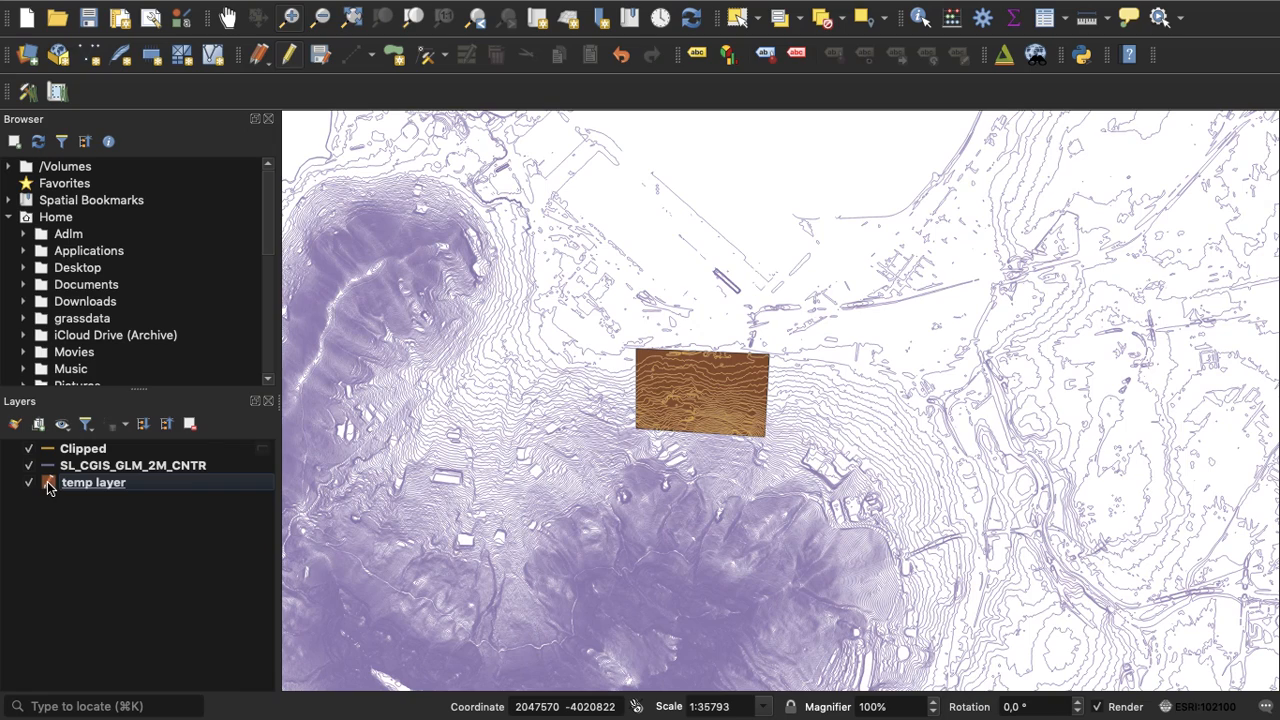
Stop editing temp layer and save its changes
{"action": "left_click", "coordinate": [292, 56]}
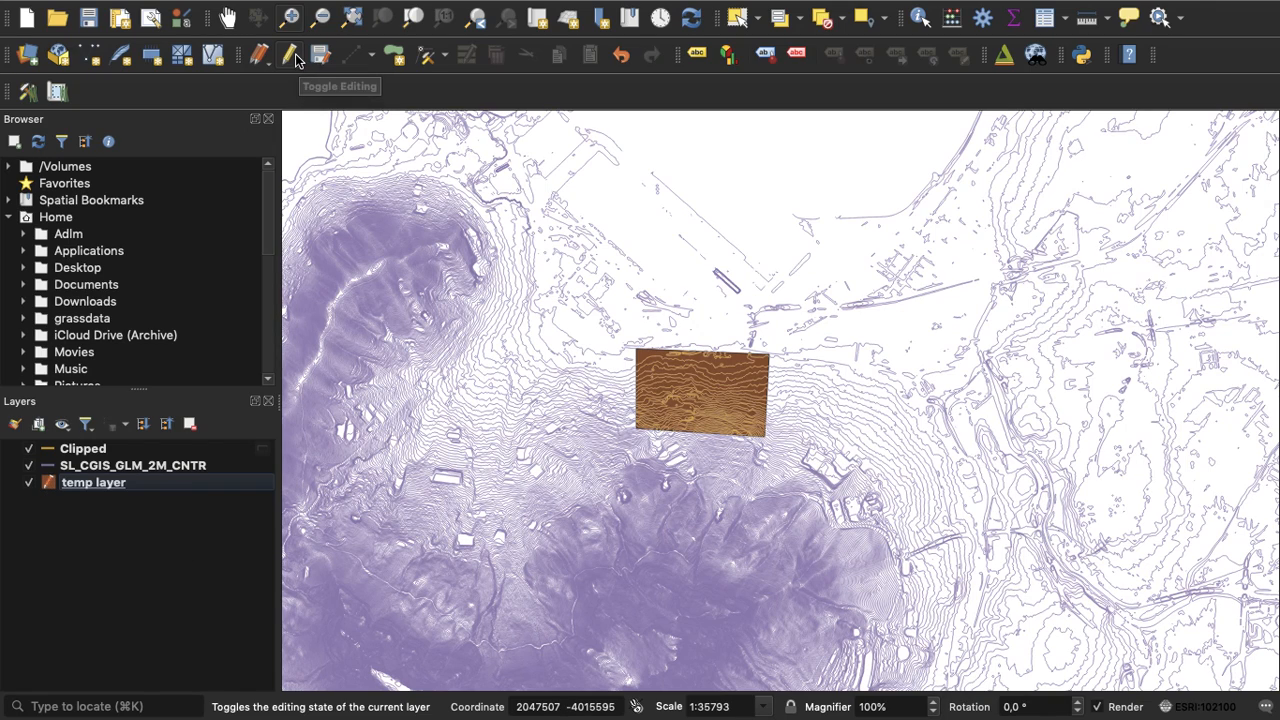
{"action": "left_click", "coordinate": [295, 58]}
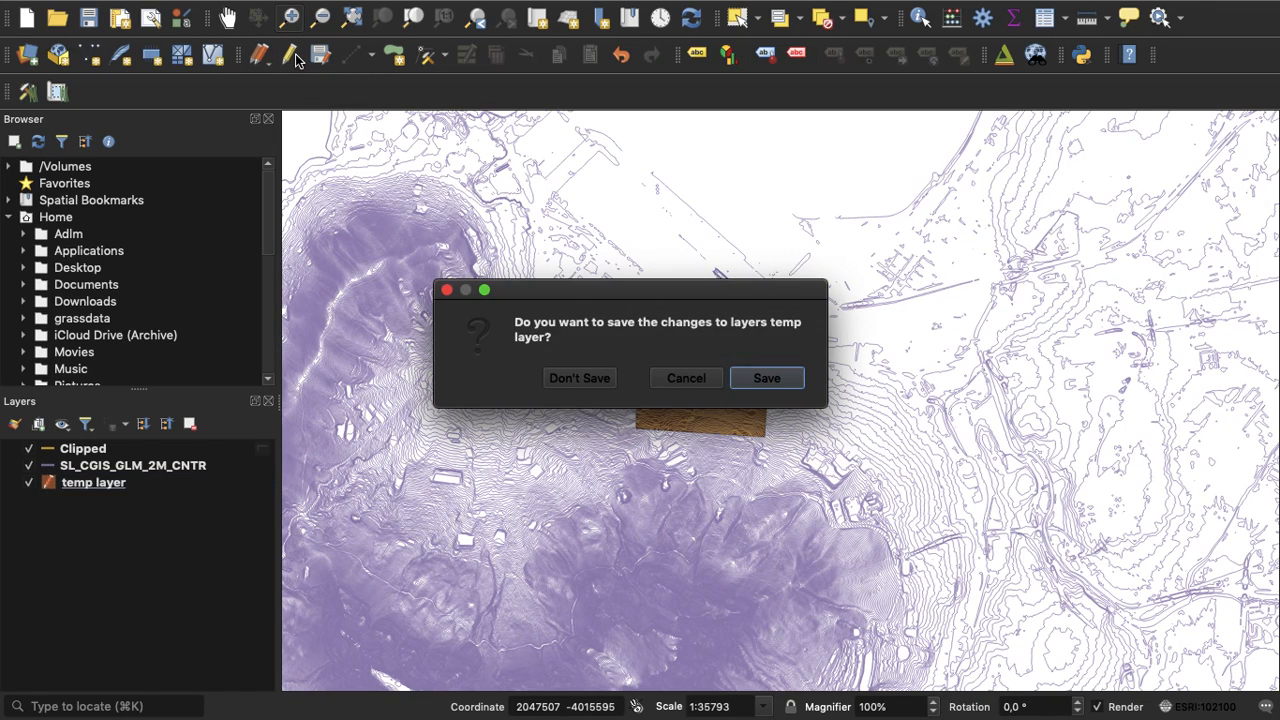
{"action": "left_click", "coordinate": [757, 379]}
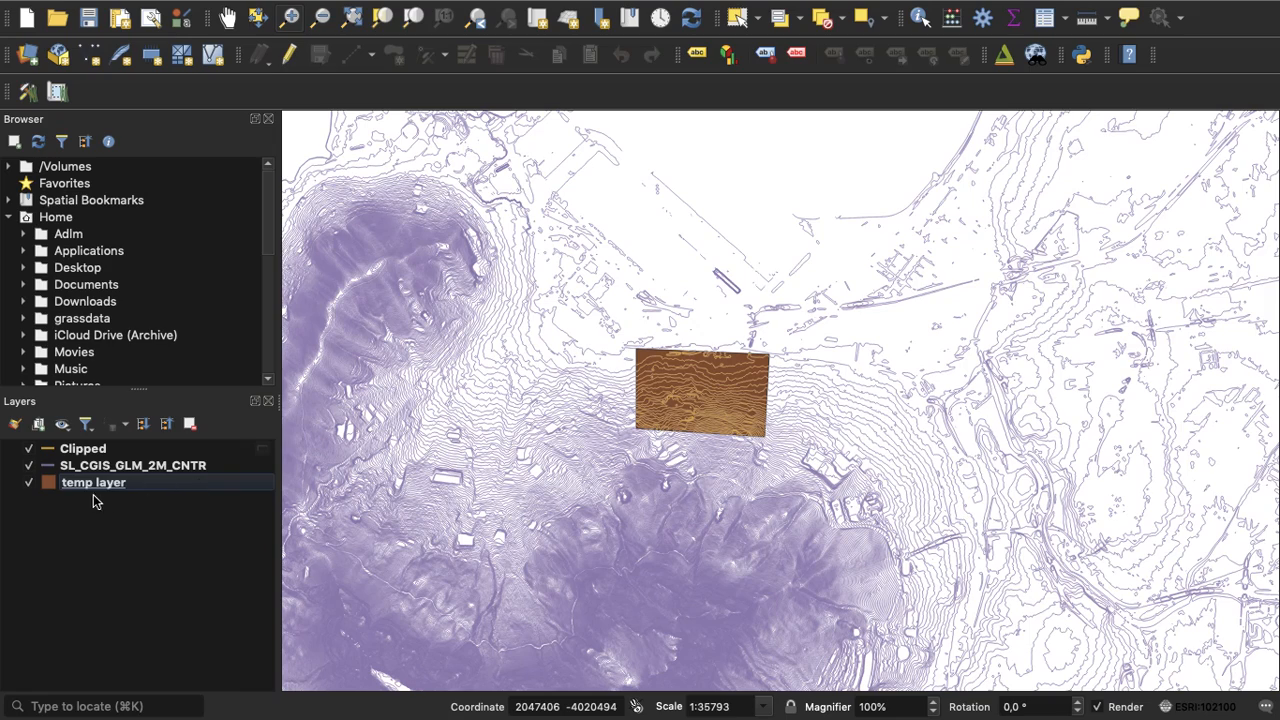
Hide temp layer and SL_CGIS_GLM_2M_CNTR, and recolour the Clipped layer's contour lines with the recent blue
{"action": "left_click", "coordinate": [30, 483]}
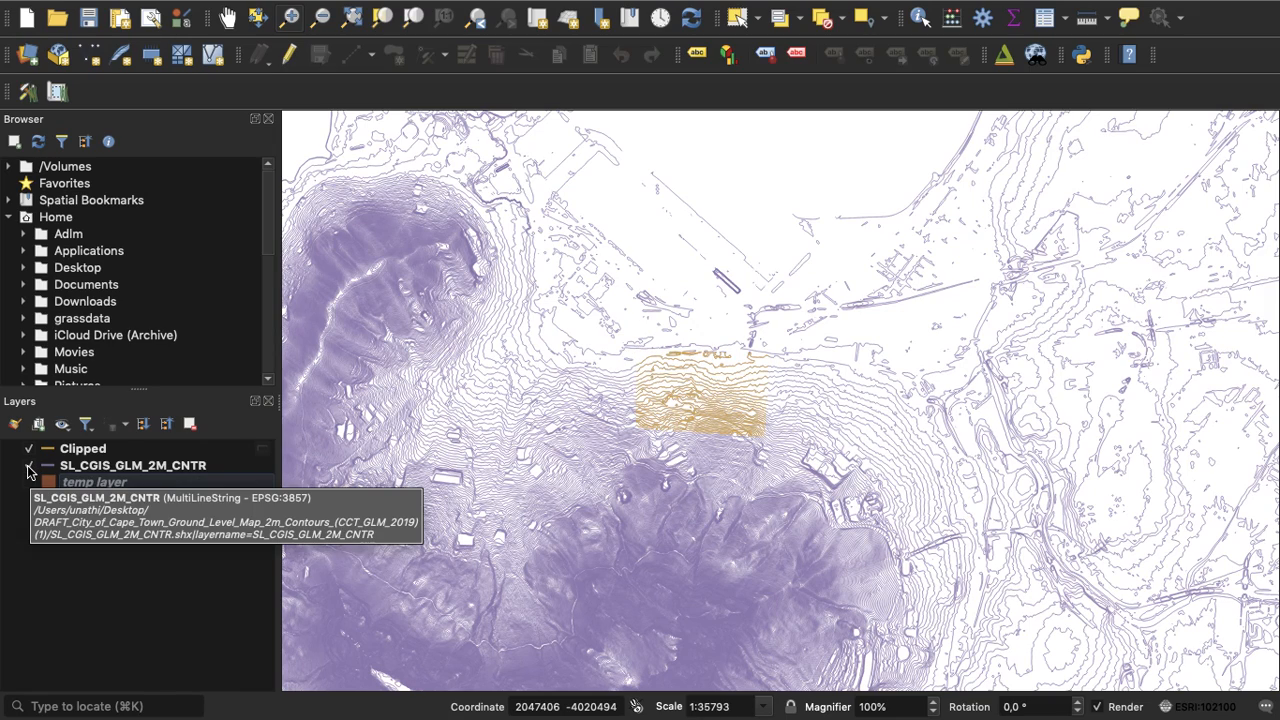
{"action": "left_click", "coordinate": [29, 467]}
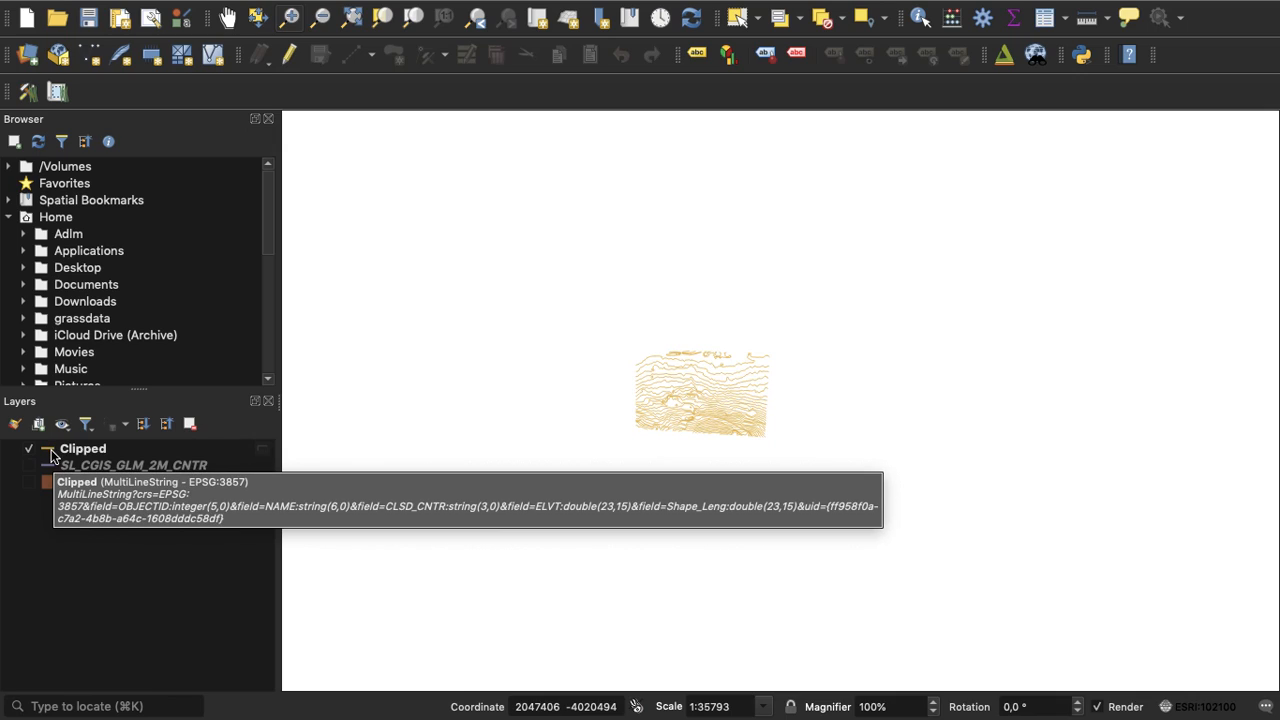
{"action": "right_click", "coordinate": [52, 456]}
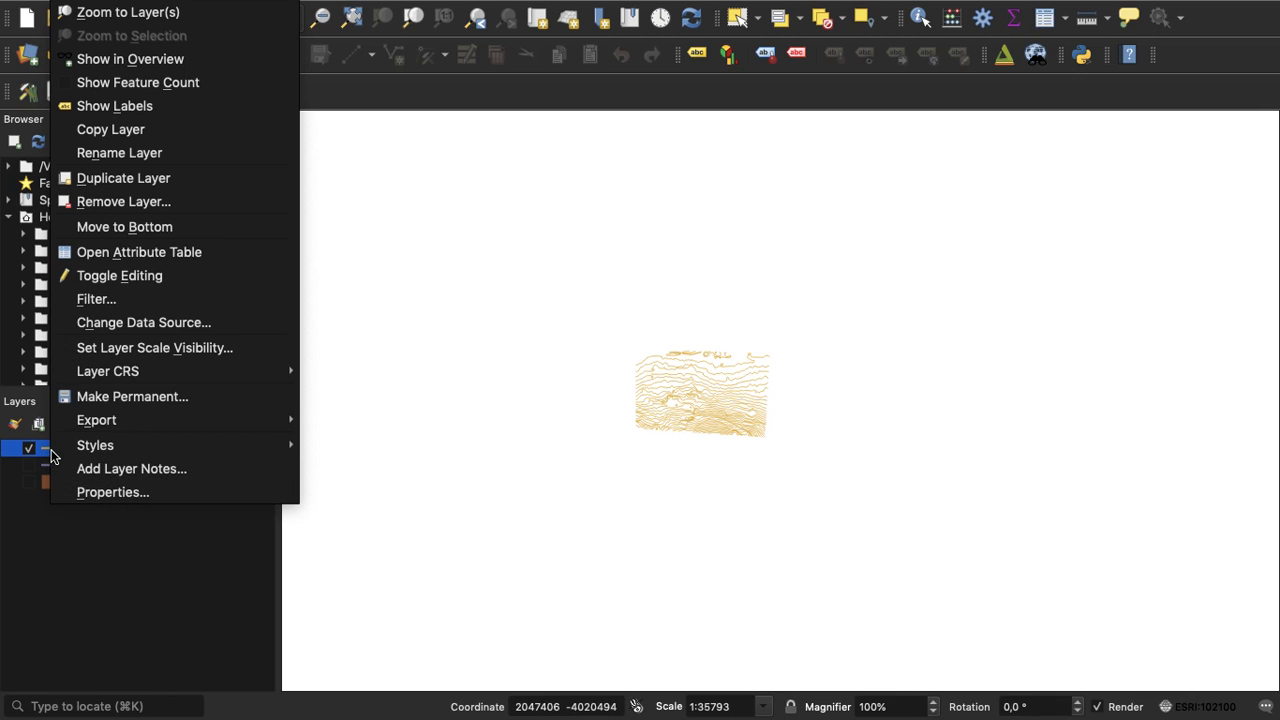
{"action": "mouse_move", "coordinate": [85, 440]}
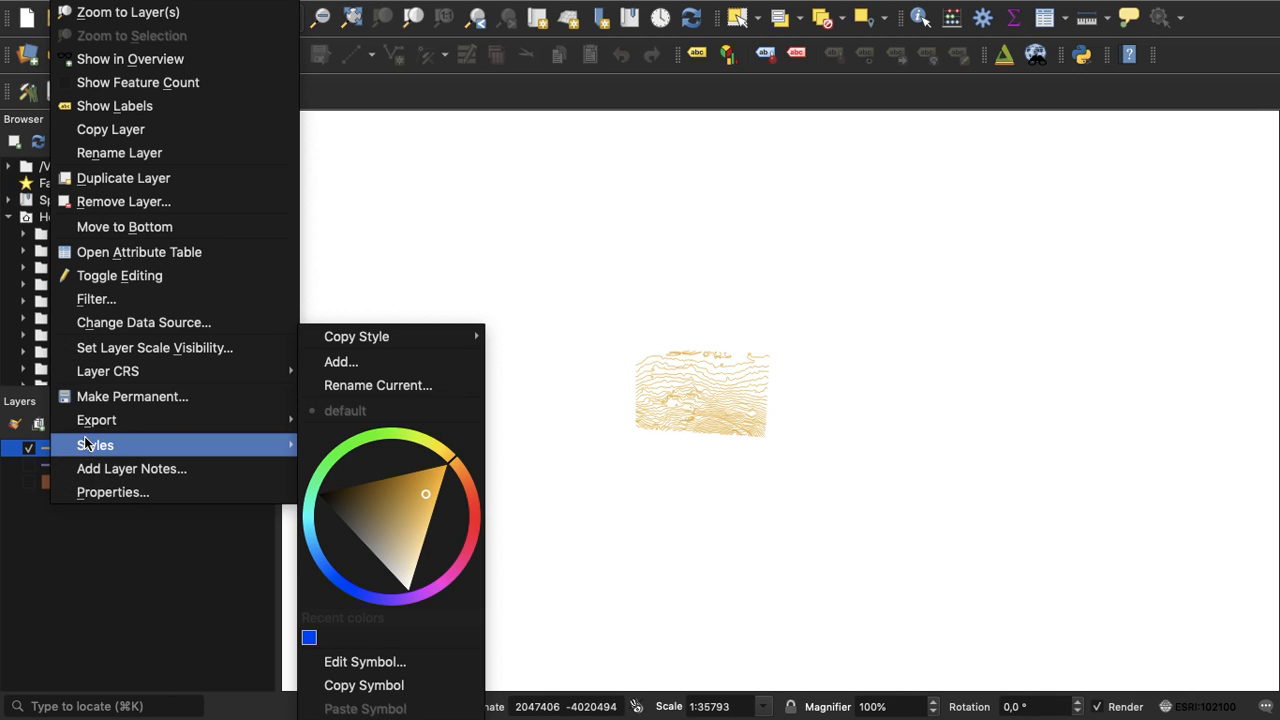
{"action": "left_click", "coordinate": [309, 639]}
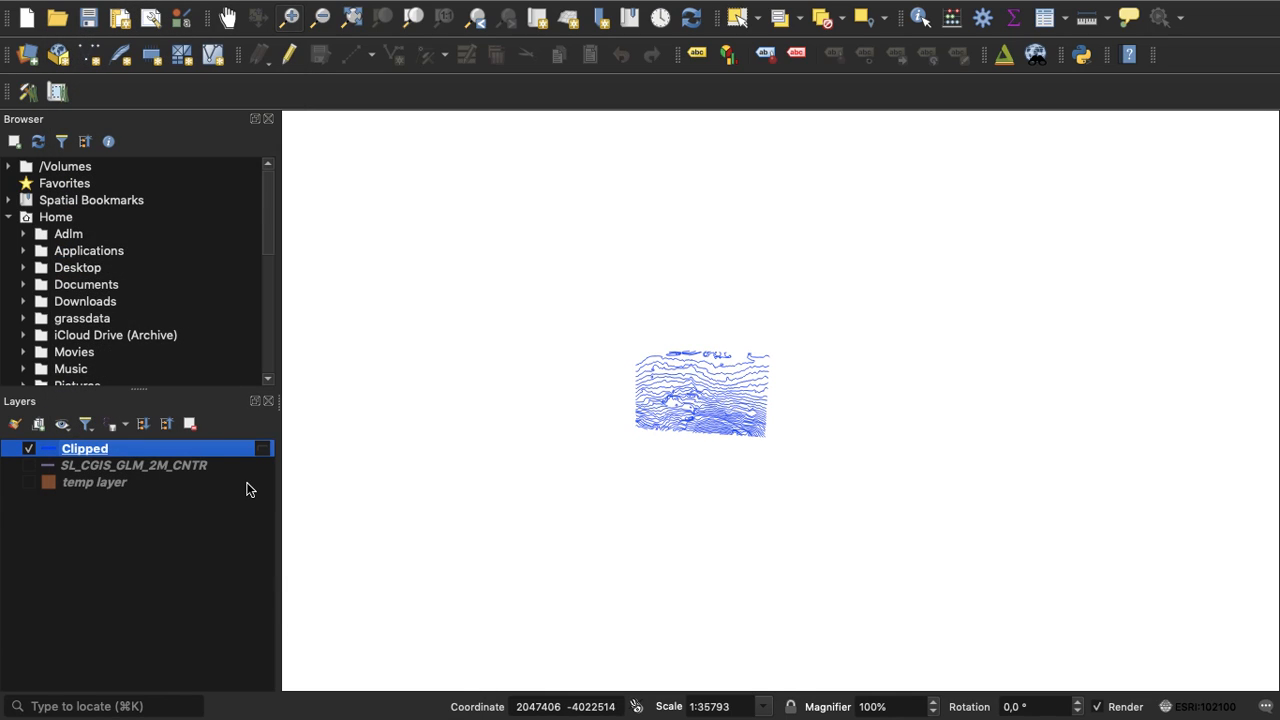
Start exporting the Clipped layer's features as an ESRI Shapefile, with the file named "test site" in the Projects folder
{"action": "left_click", "coordinate": [293, 22]}
{"action": "left_click", "coordinate": [651, 348]}
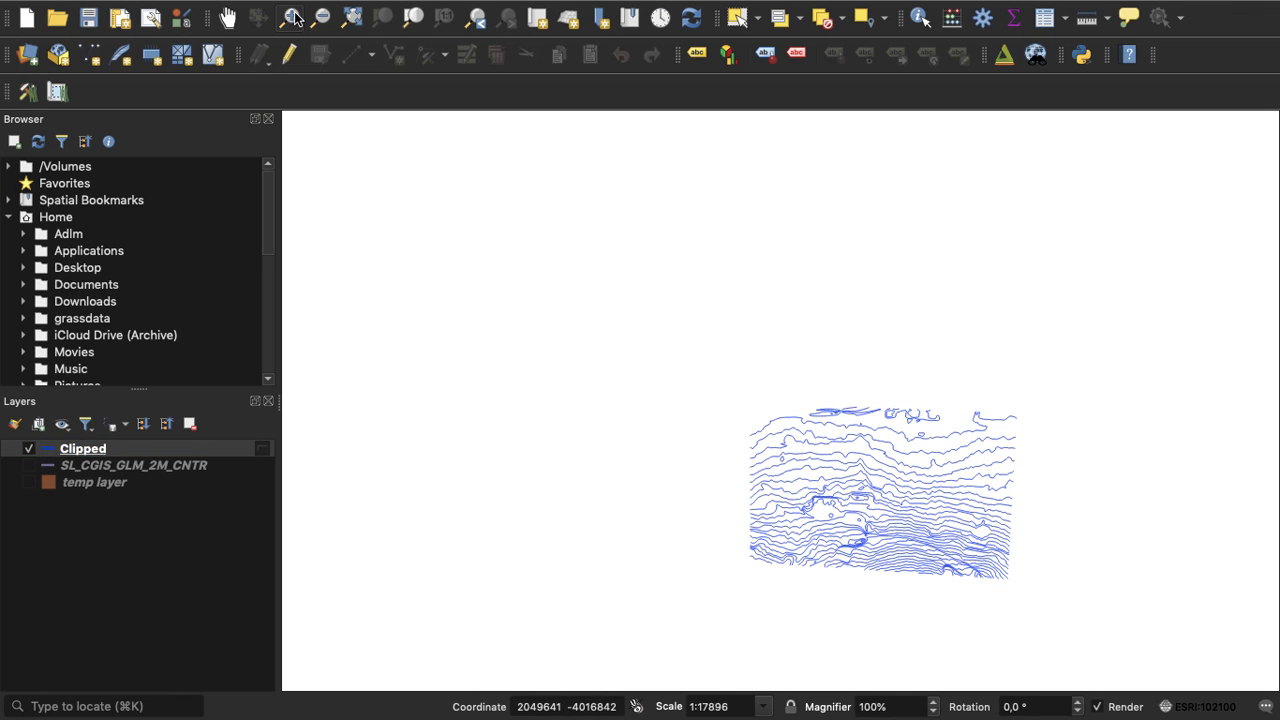
{"action": "left_click", "coordinate": [227, 18]}
{"action": "left_click_drag", "start_coordinate": [648, 331], "coordinate": [577, 266]}
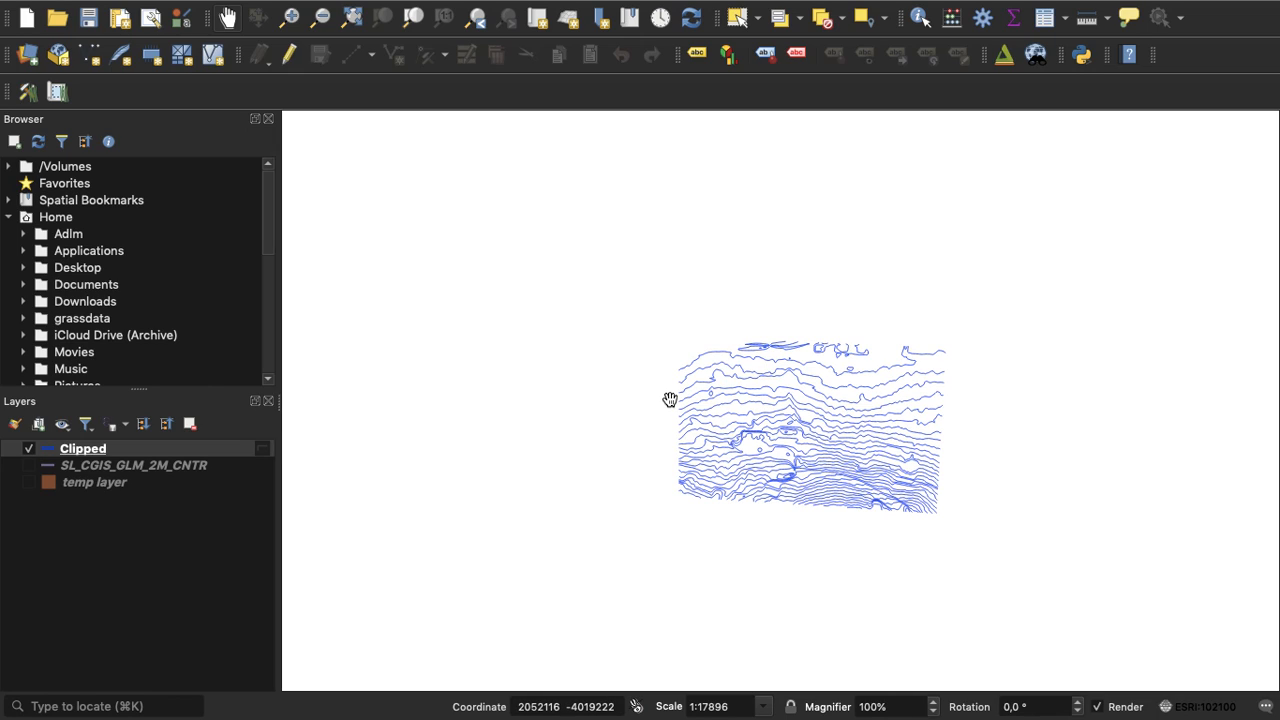
{"action": "left_click_drag", "start_coordinate": [670, 402], "coordinate": [618, 382]}
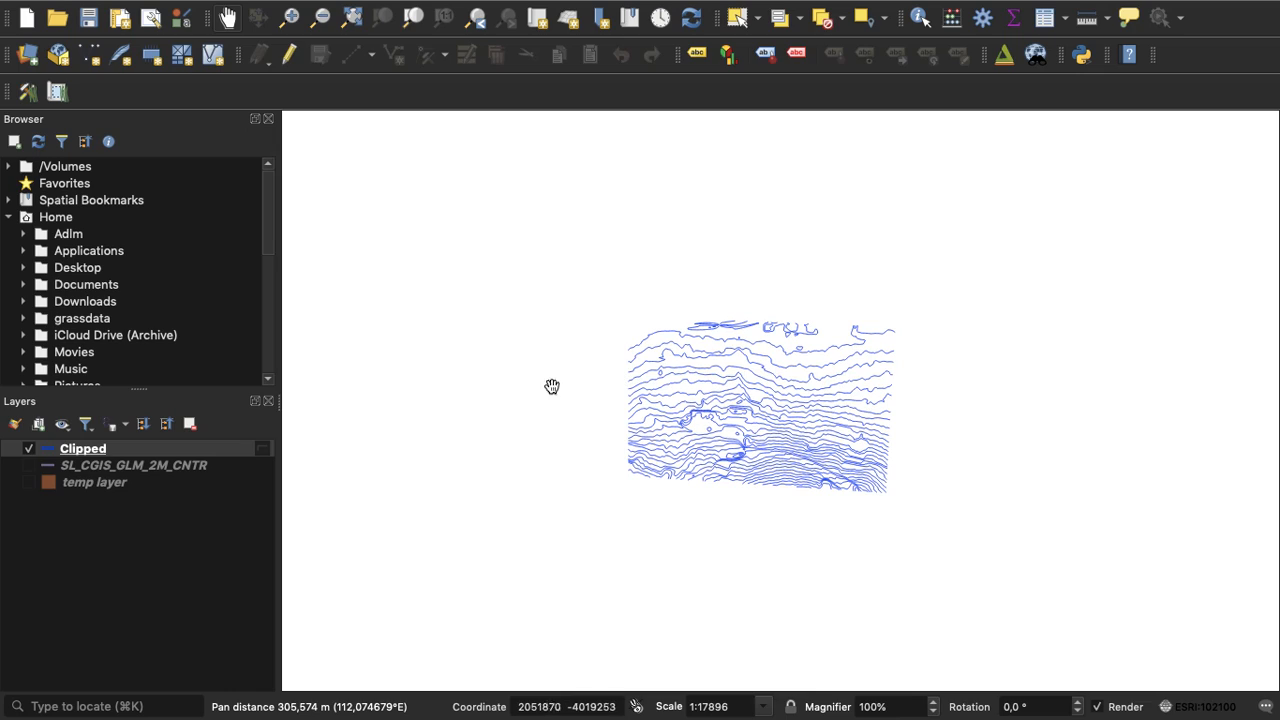
{"action": "right_click", "coordinate": [84, 452]}
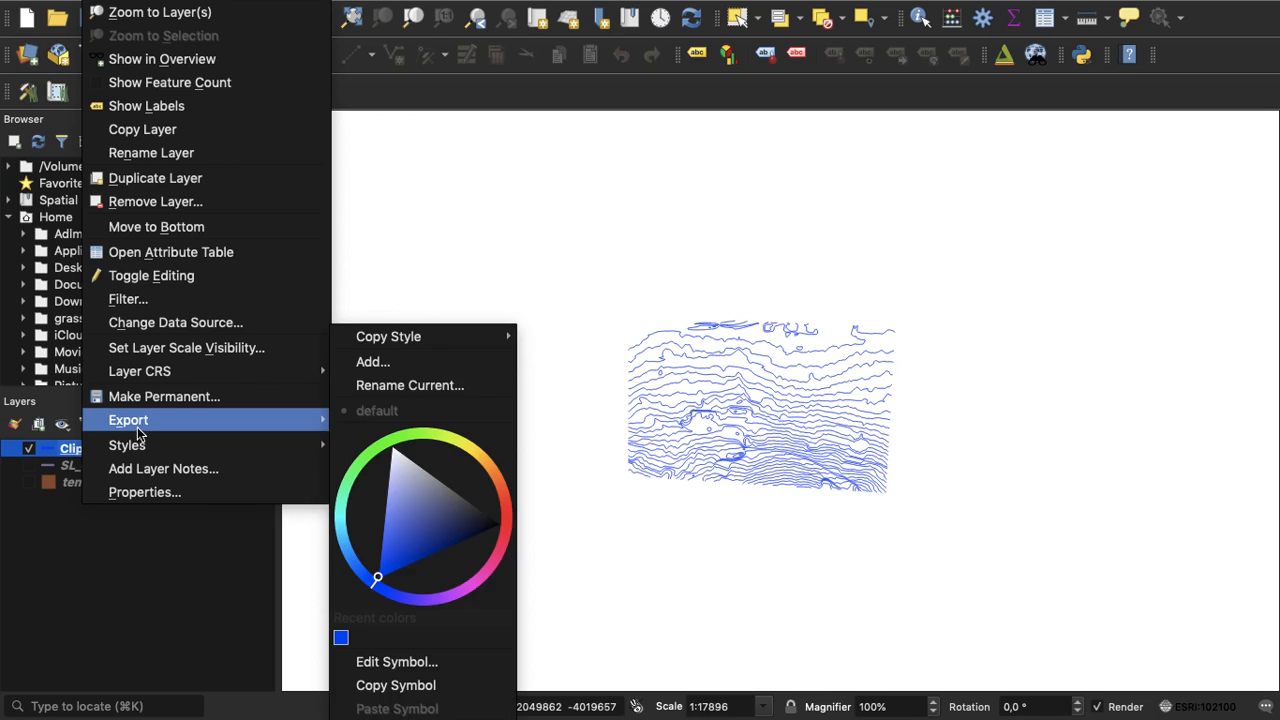
{"action": "mouse_move", "coordinate": [140, 425]}
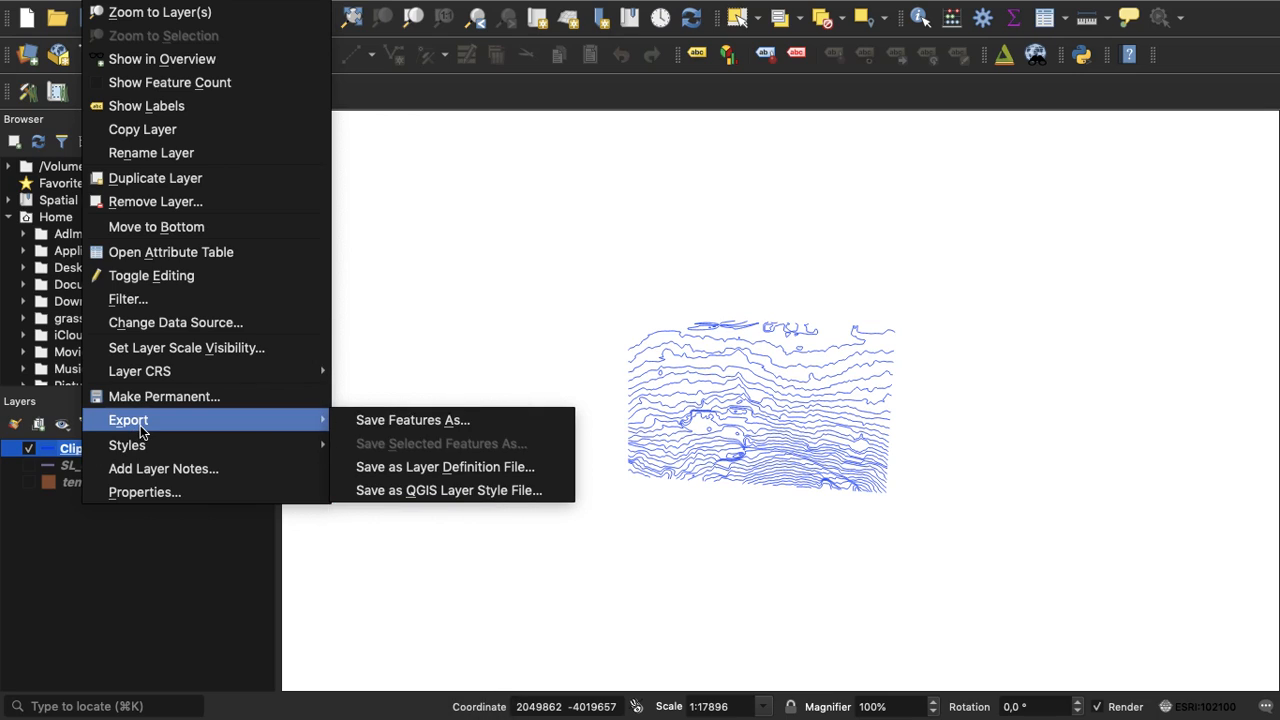
{"action": "left_click", "coordinate": [374, 419]}
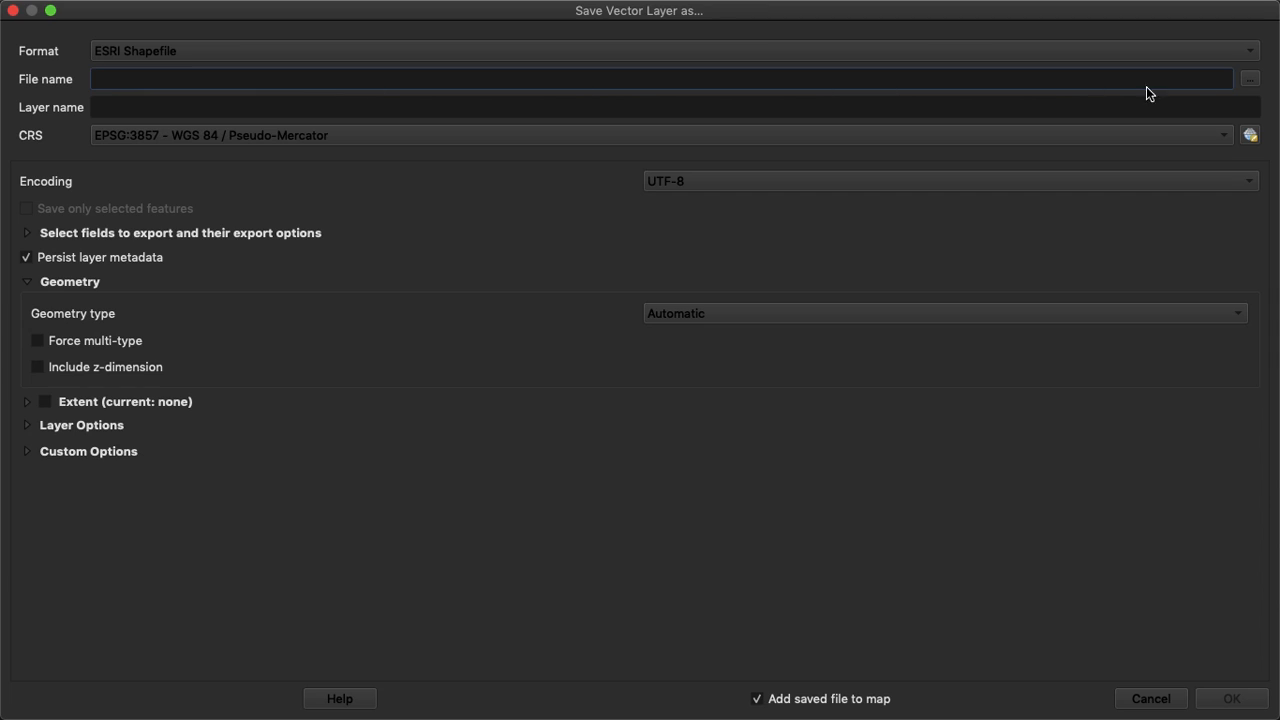
{"action": "left_click", "coordinate": [1251, 79]}
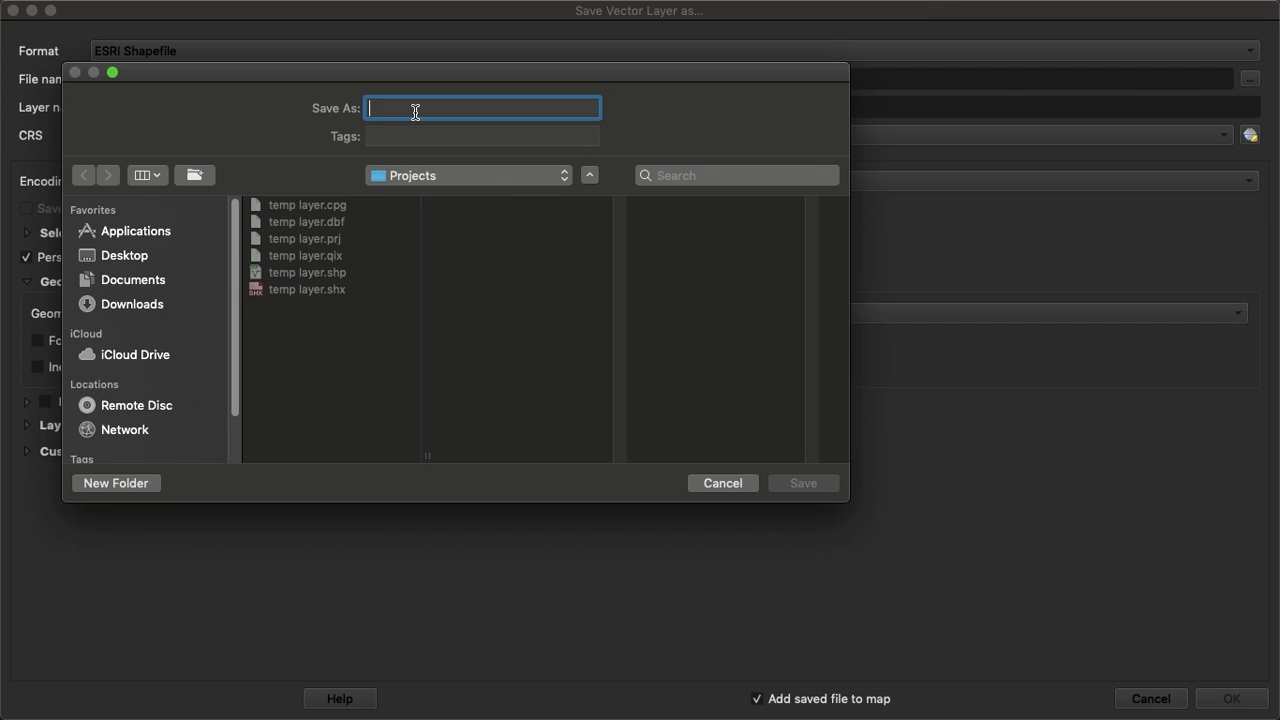
{"action": "type", "text": "t"}
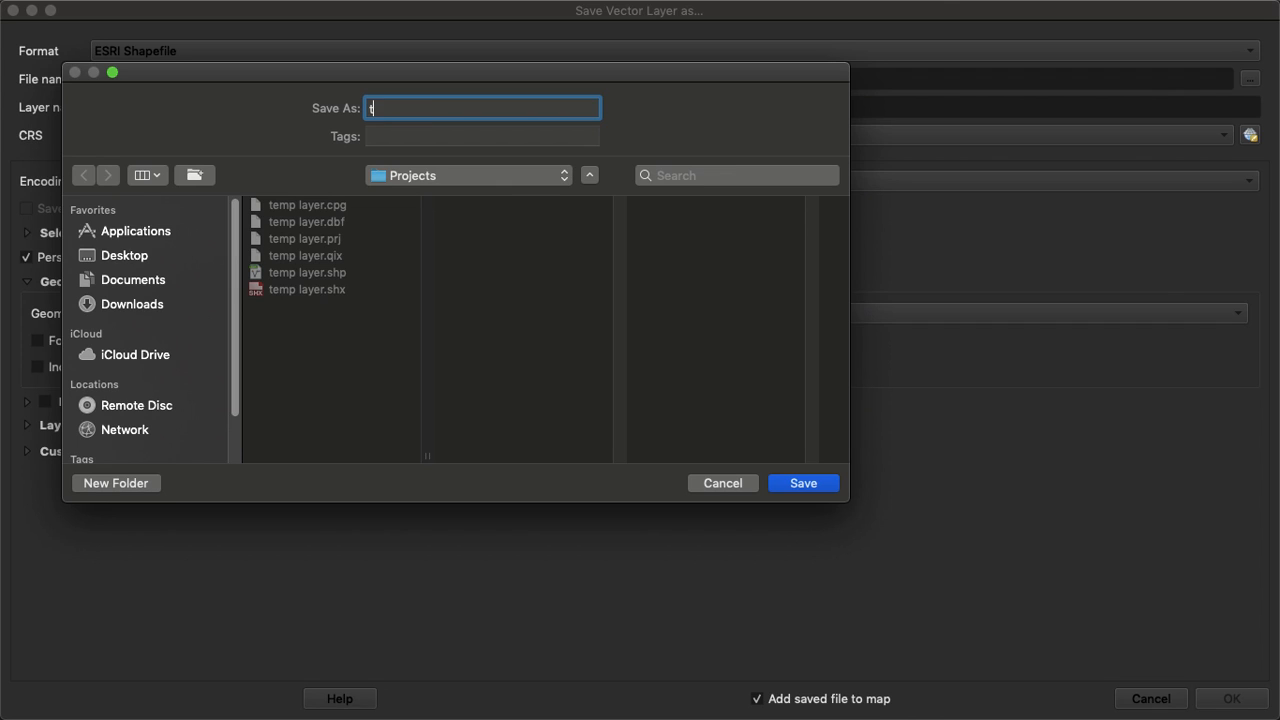
{"action": "type", "text": "est site"}
{"action": "key", "text": "BackSpace"}
{"action": "type", "text": "e"}
{"action": "left_click", "coordinate": [804, 484]}
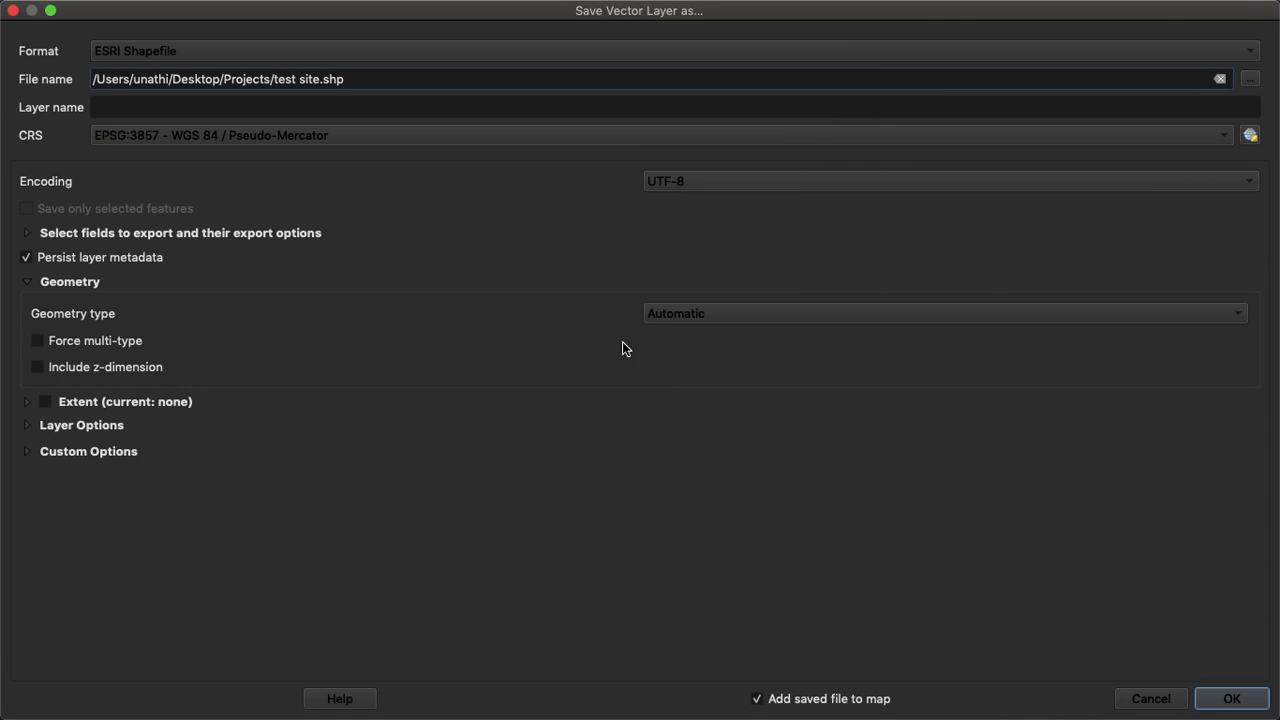
Export the shapefile in the project CRS, ESRI:102100 - WGS_1984_Web_Mercator_Auxiliary_Sphere, and hide the Clipped layer
{"action": "left_click", "coordinate": [345, 137]}
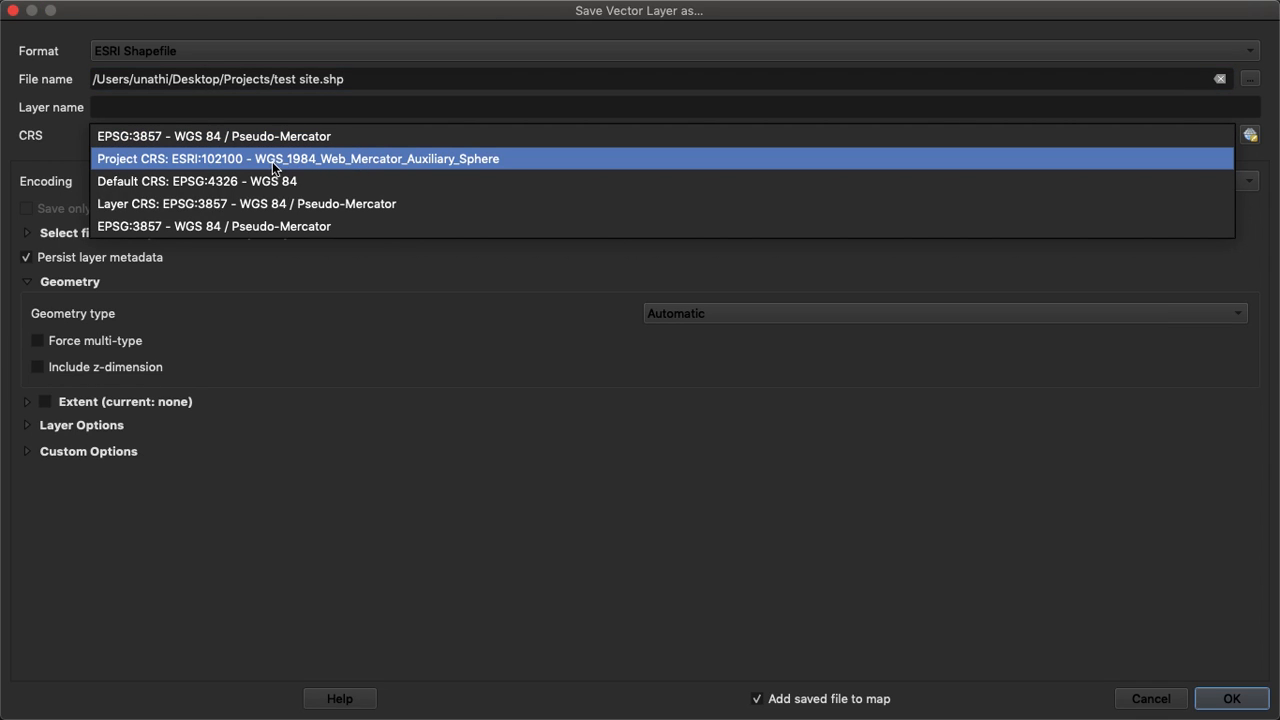
{"action": "left_click", "coordinate": [368, 160]}
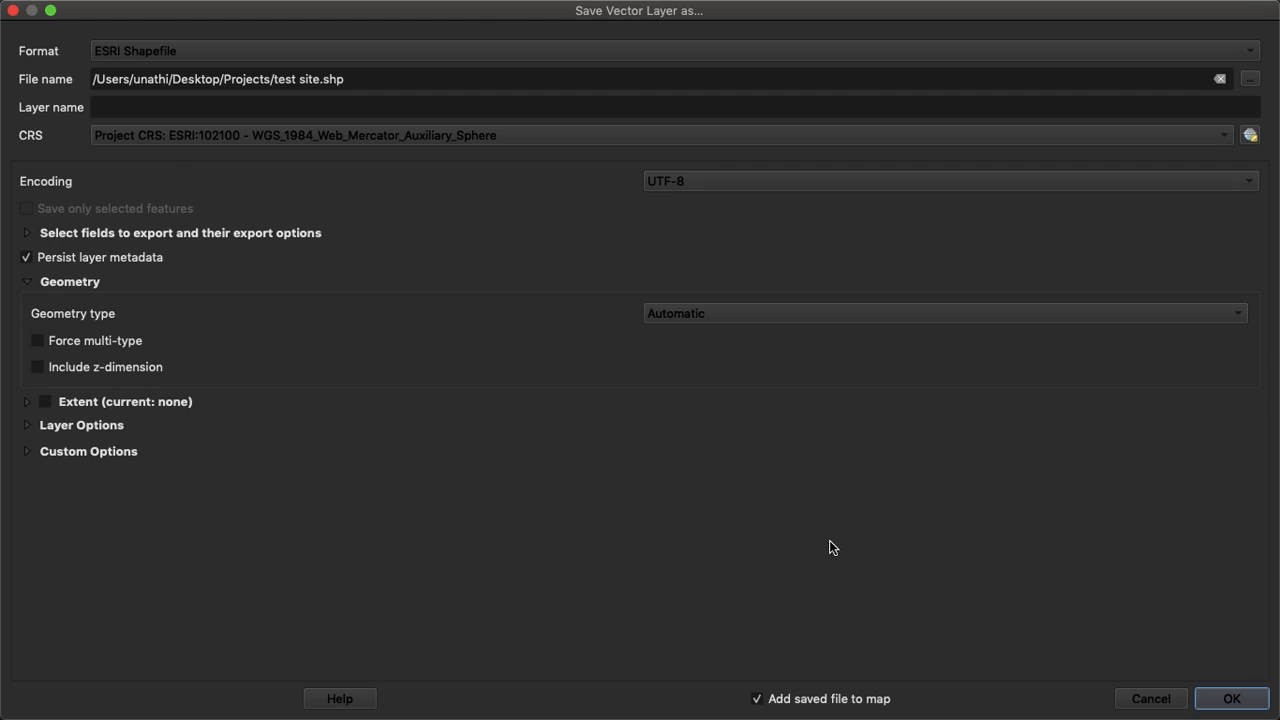
{"action": "left_click", "coordinate": [1248, 699]}
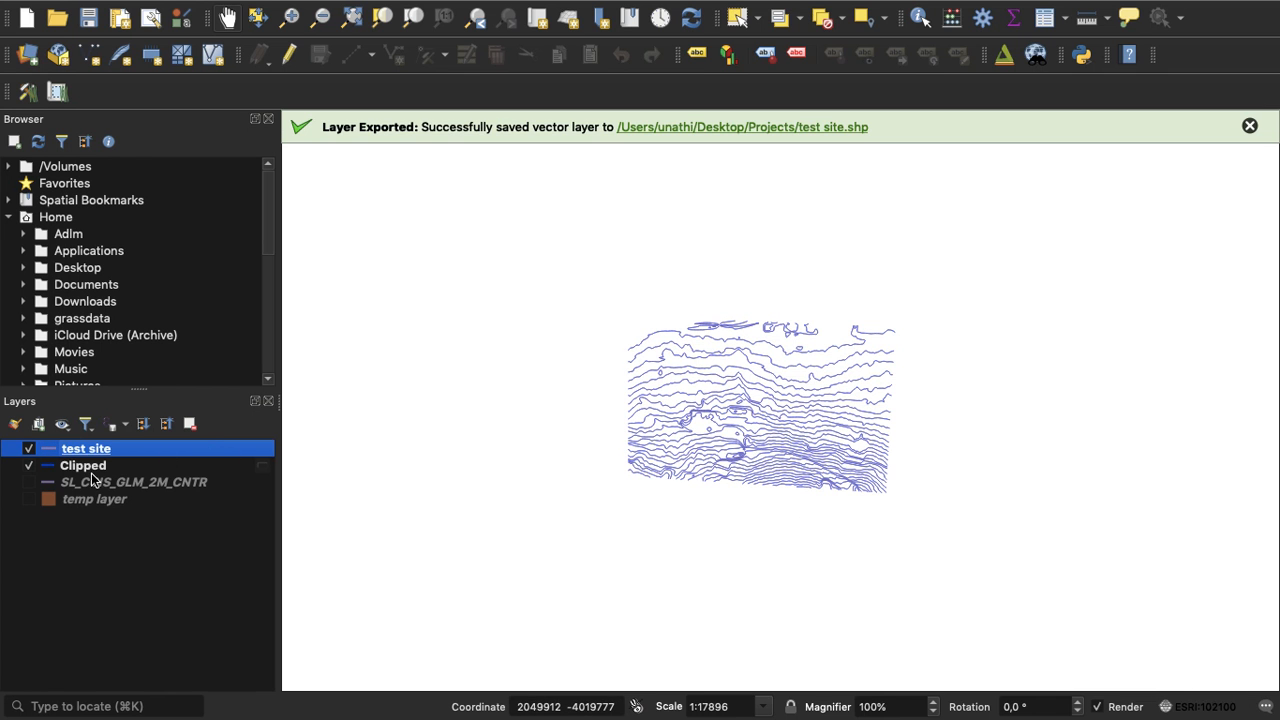
{"action": "left_click", "coordinate": [31, 466]}
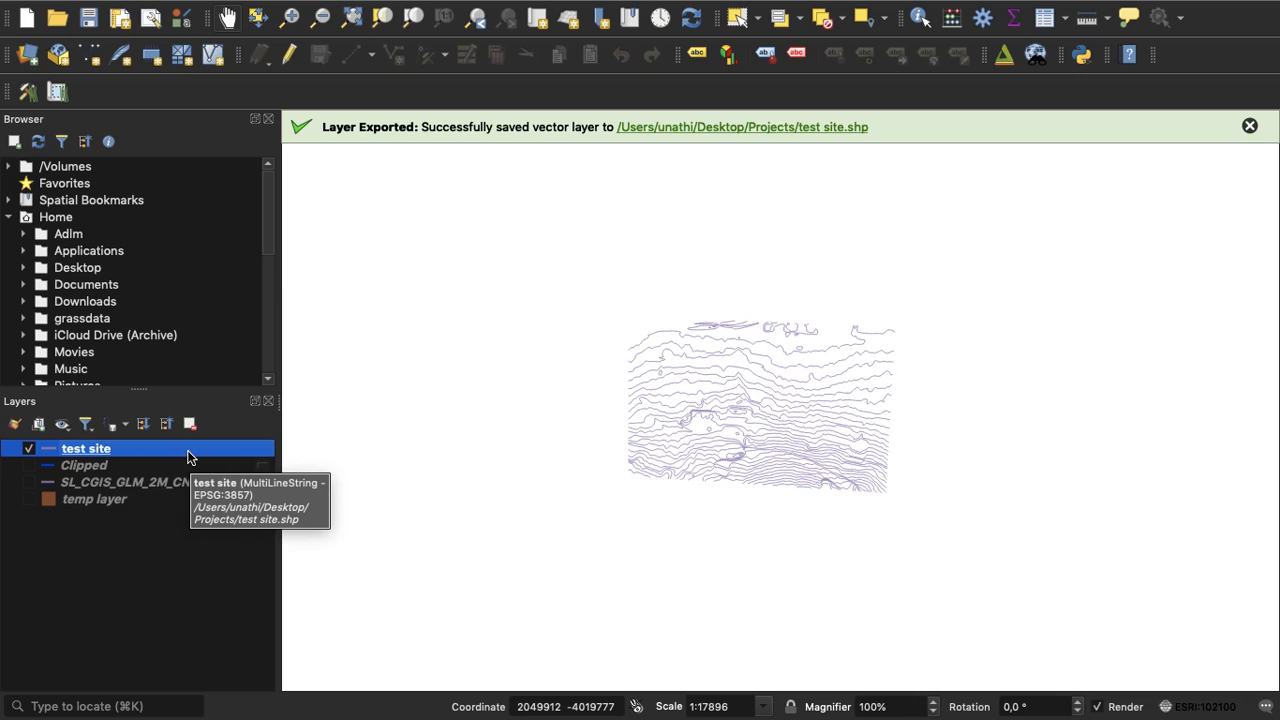
Search the plugin manager for "grass" and check whether the GRASS 7 plugin is installed and enabled
{"action": "mouse_move", "coordinate": [531, 11]}
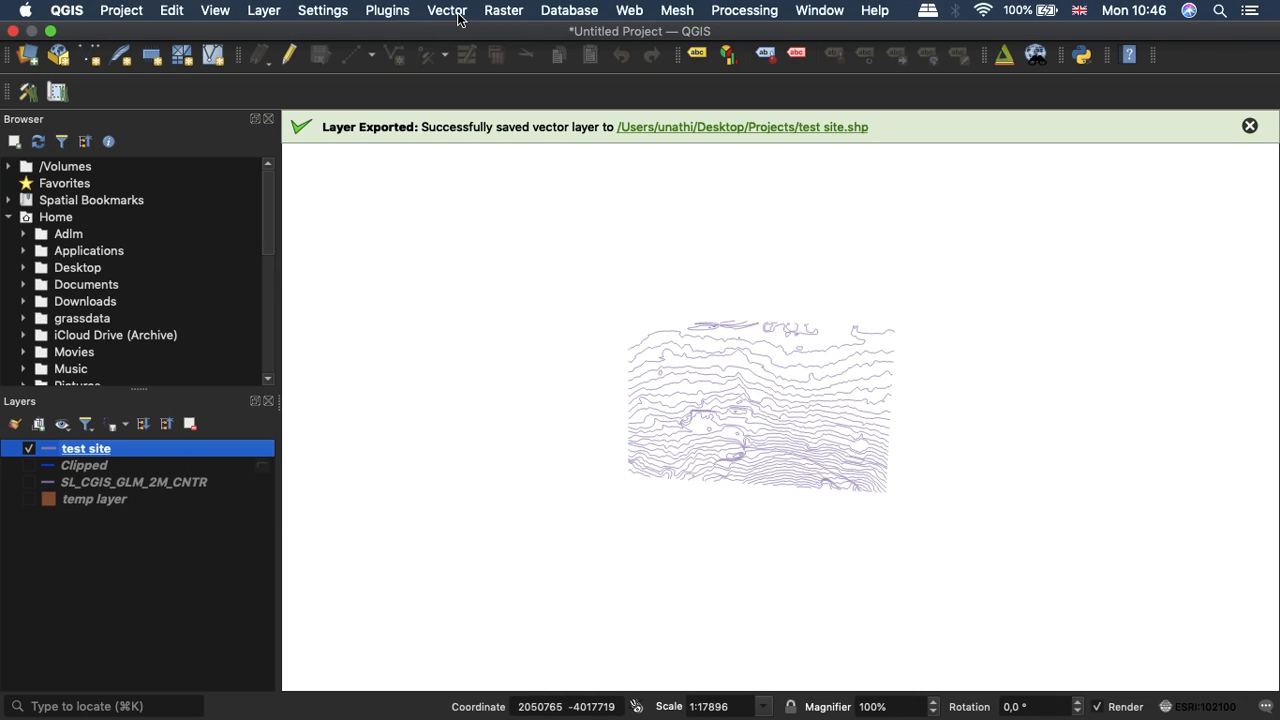
{"action": "left_click", "coordinate": [389, 11]}
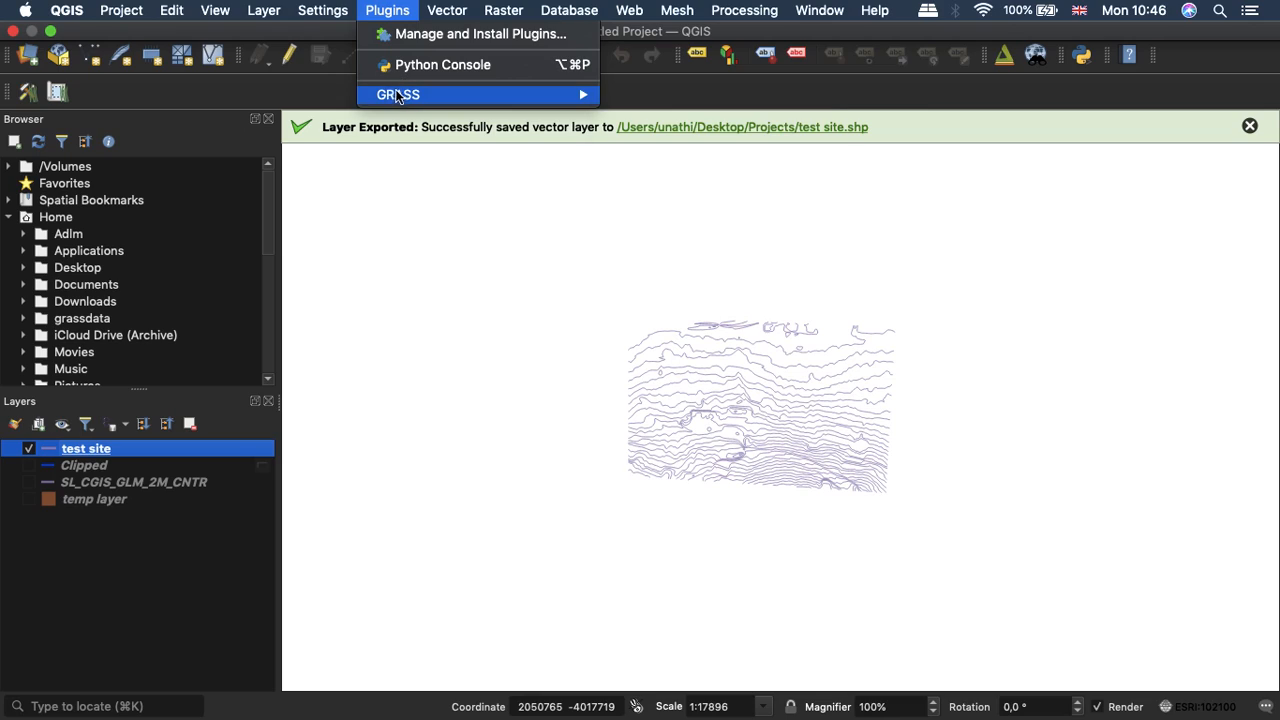
{"action": "mouse_move", "coordinate": [408, 97]}
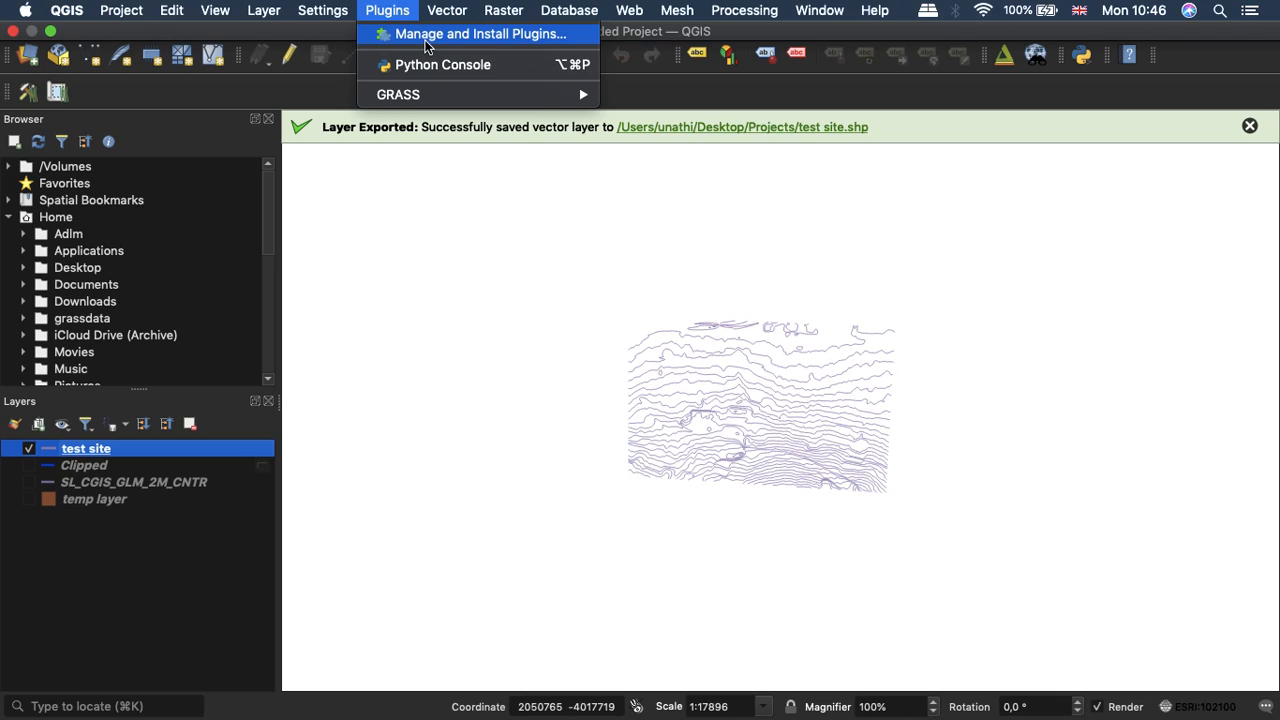
{"action": "left_click", "coordinate": [425, 35]}
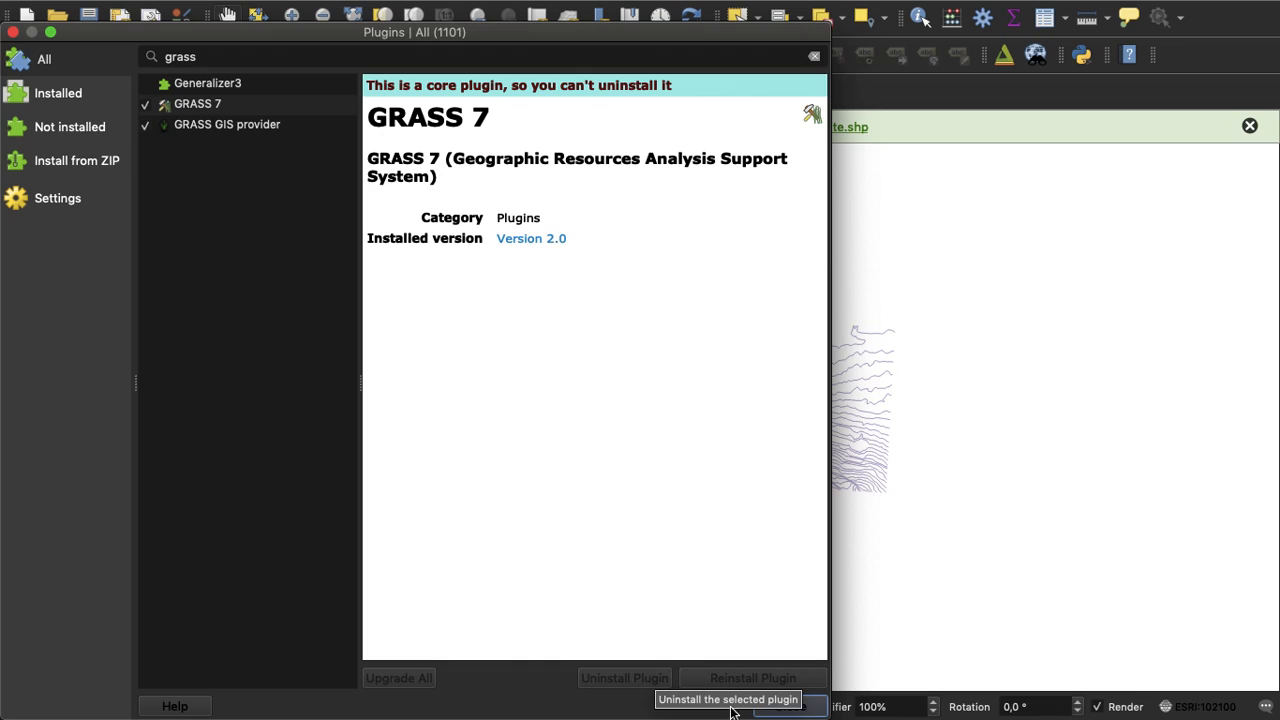
{"action": "left_click", "coordinate": [790, 706]}
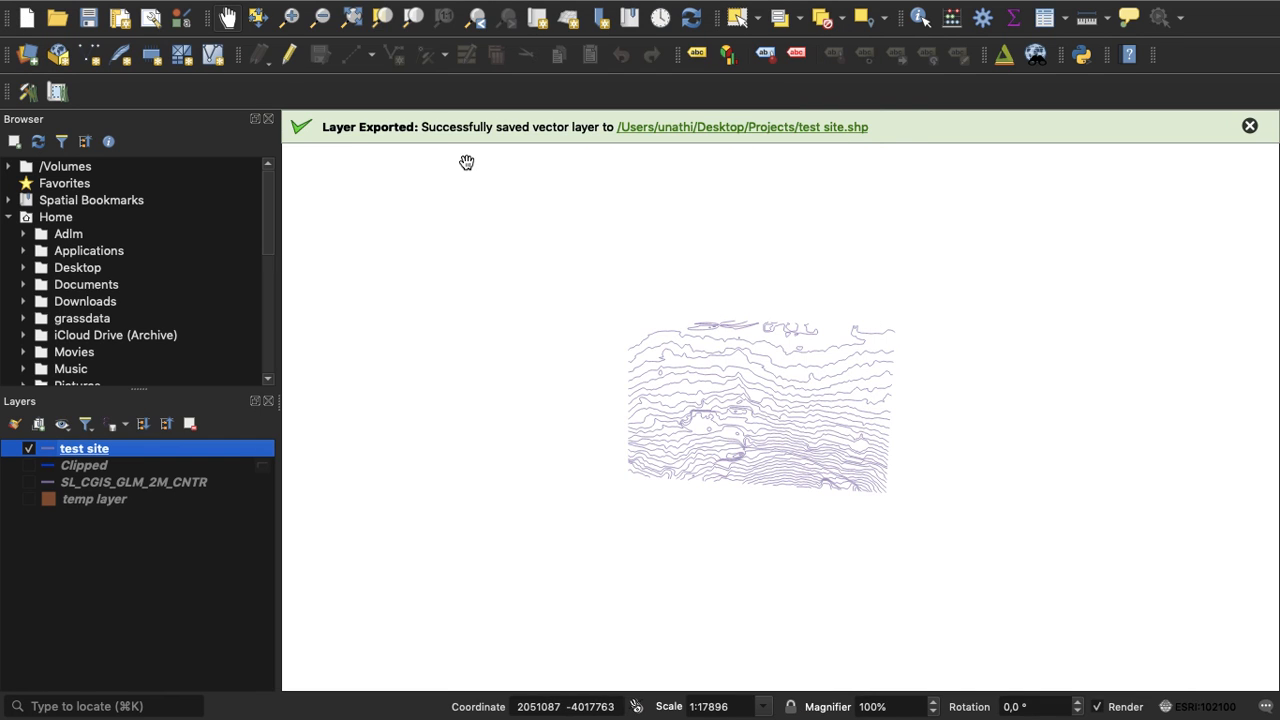
Start a new GRASS mapset with the Projects folder as database directory and a new location named "grass"
{"action": "left_click", "coordinate": [396, 11]}
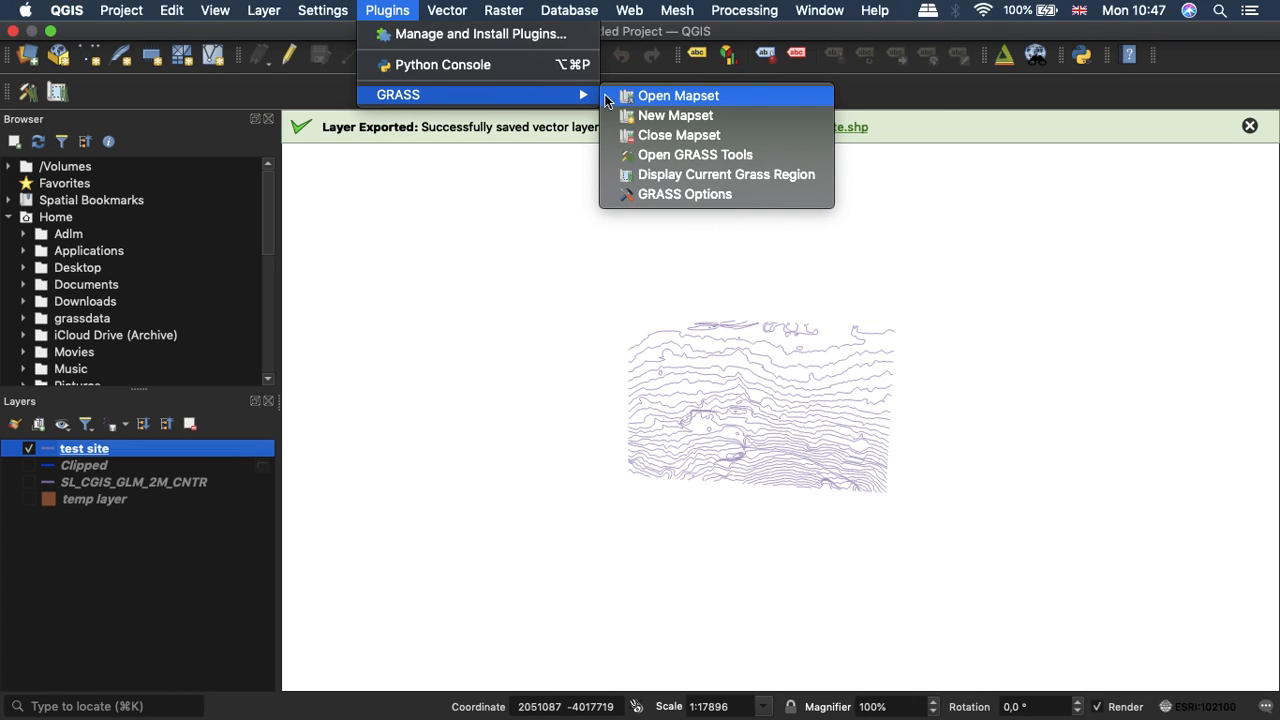
{"action": "left_click", "coordinate": [650, 114]}
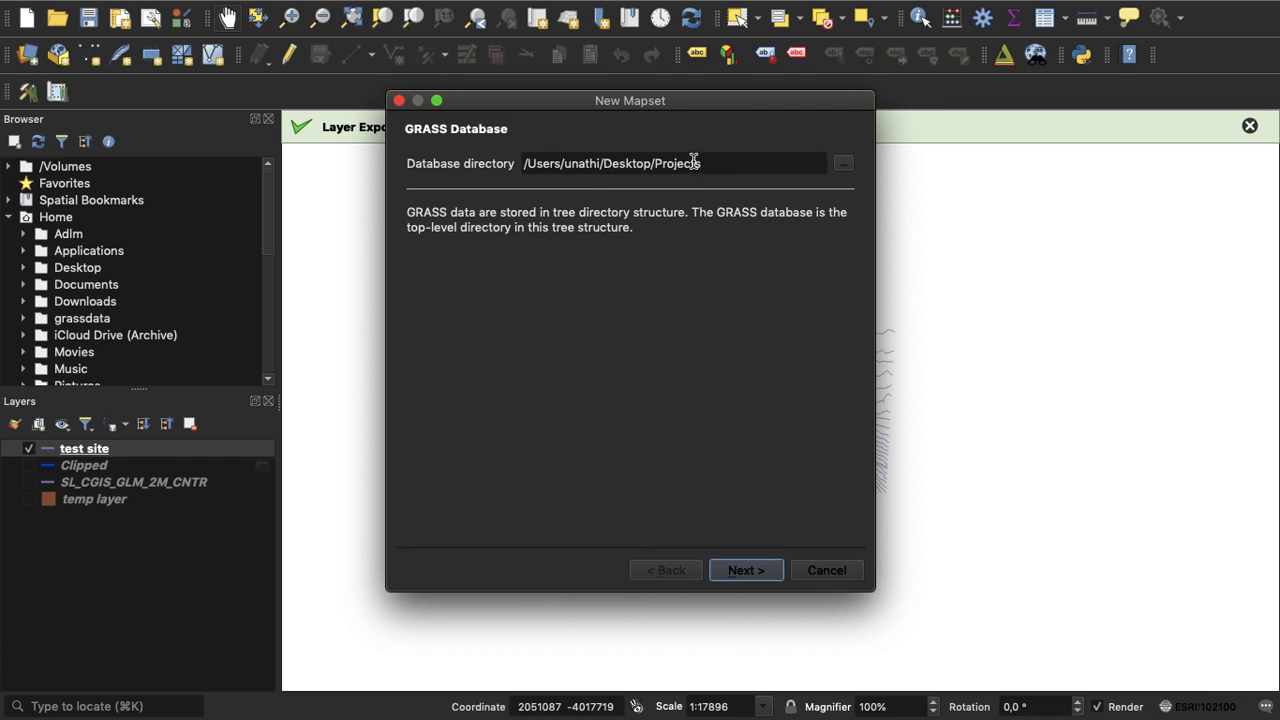
{"action": "left_click", "coordinate": [845, 165]}
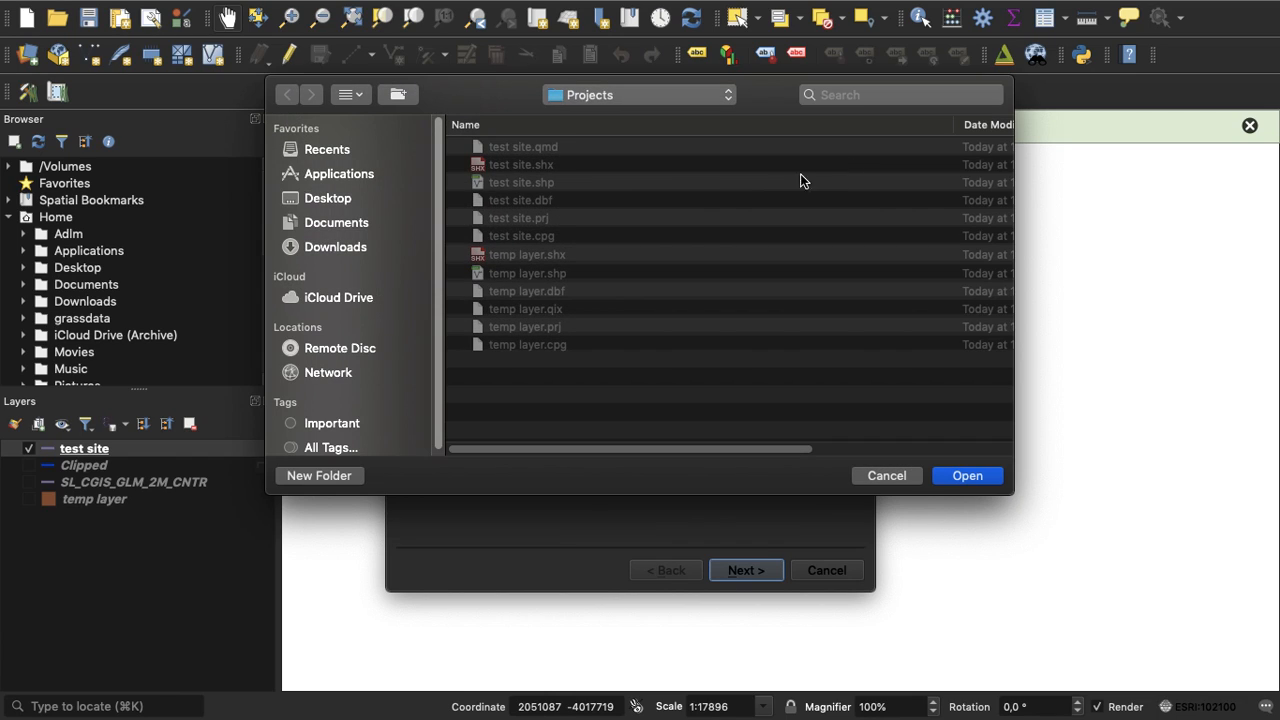
{"action": "left_click", "coordinate": [942, 475]}
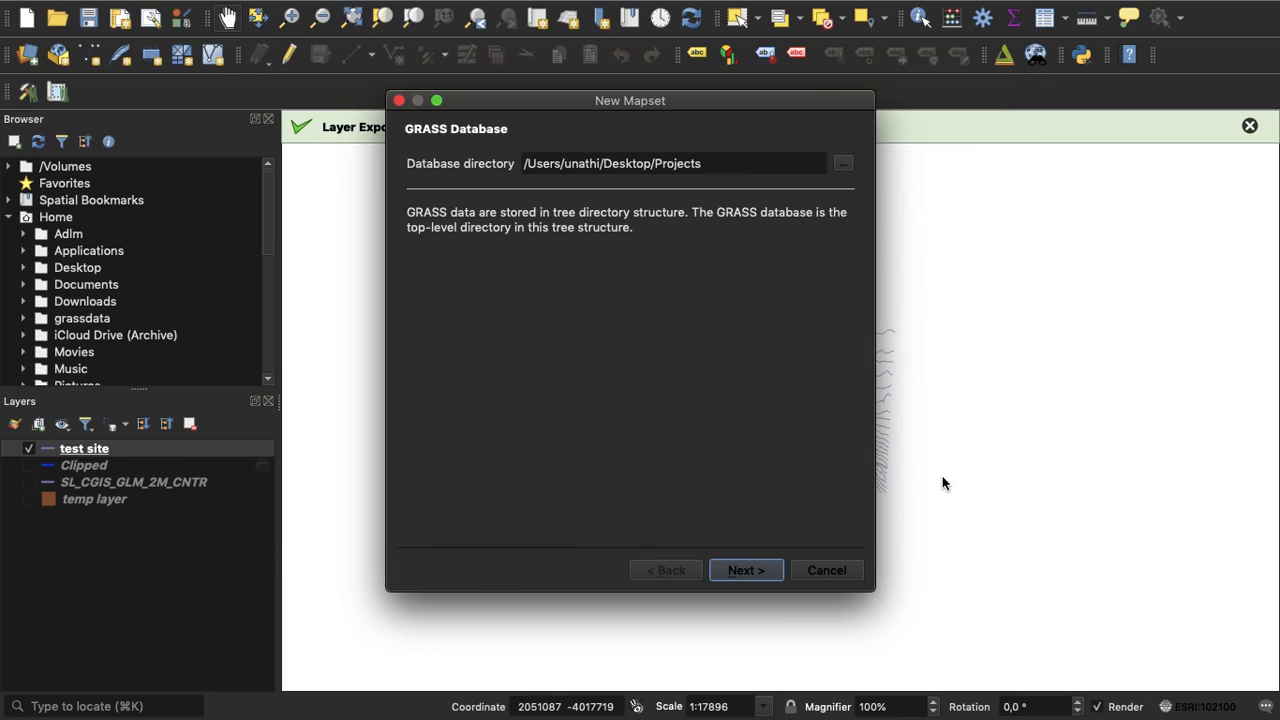
{"action": "left_click", "coordinate": [748, 570]}
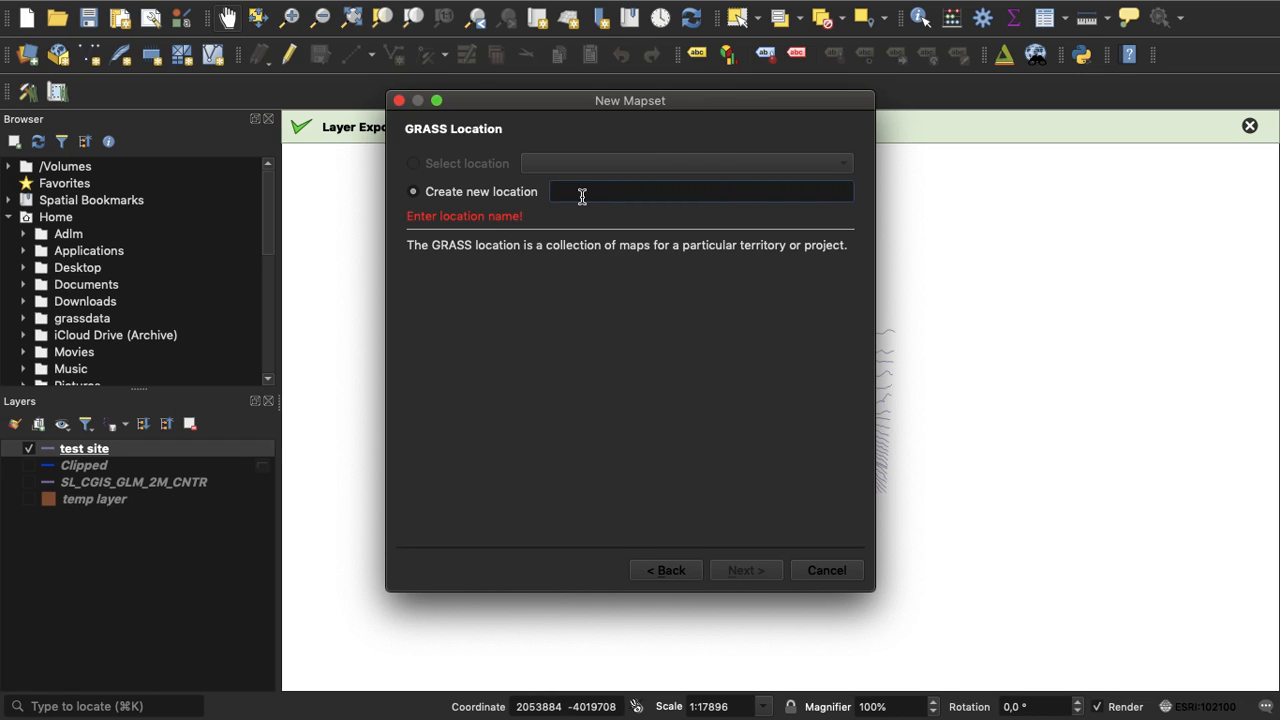
{"action": "type", "text": "grass"}
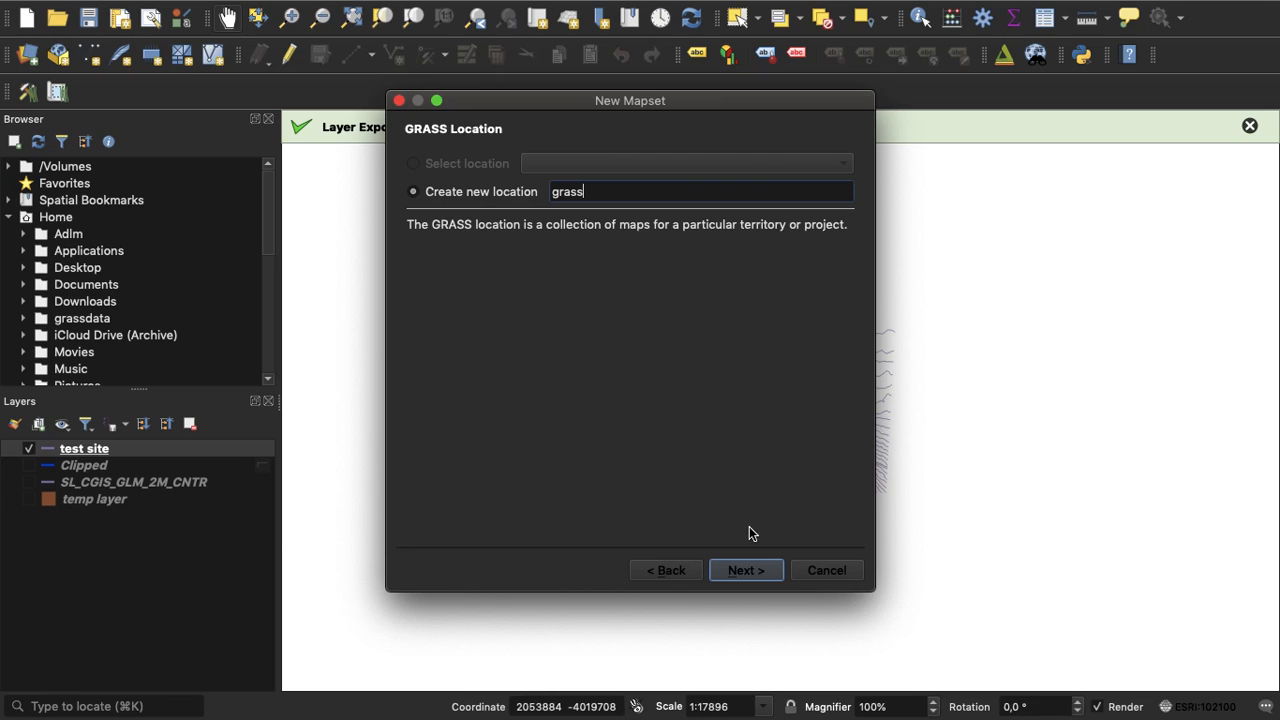
{"action": "left_click", "coordinate": [755, 571]}
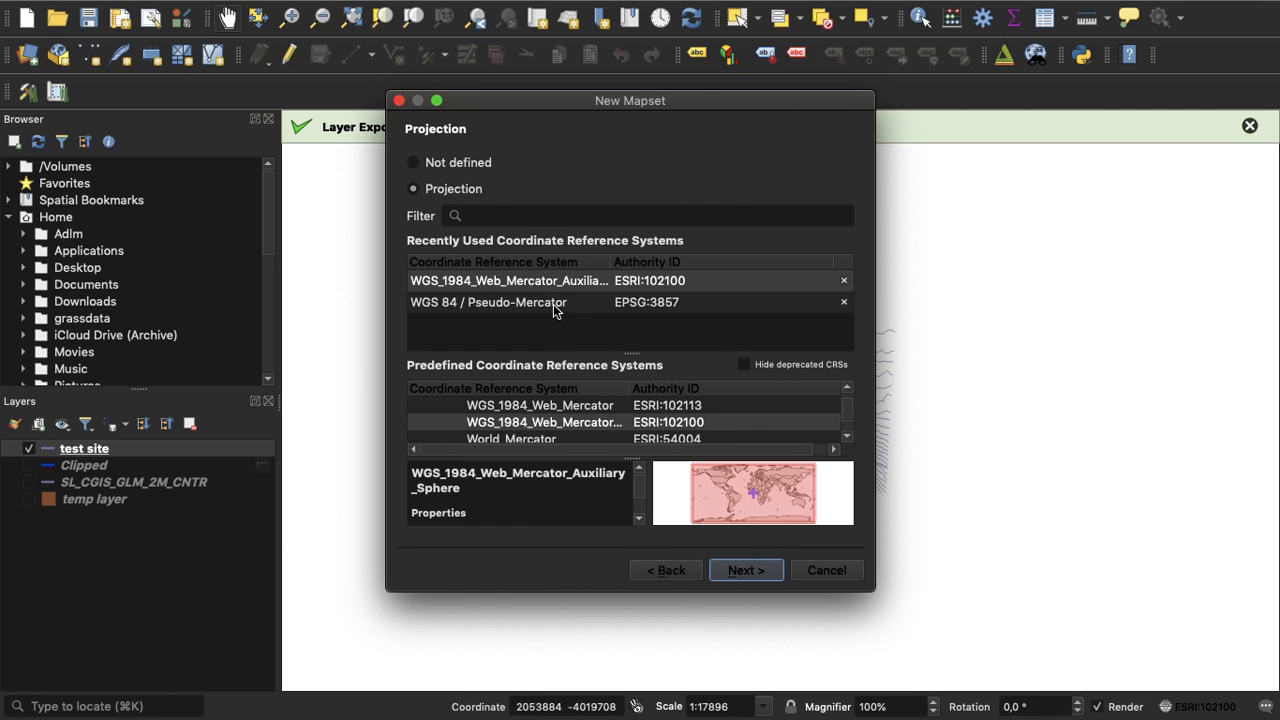
Set the location's projection to WGS_1984_Web_Mercator_Auxiliary_Sphere (ESRI:102100) and accept the default GRASS region
{"action": "left_click", "coordinate": [531, 283]}
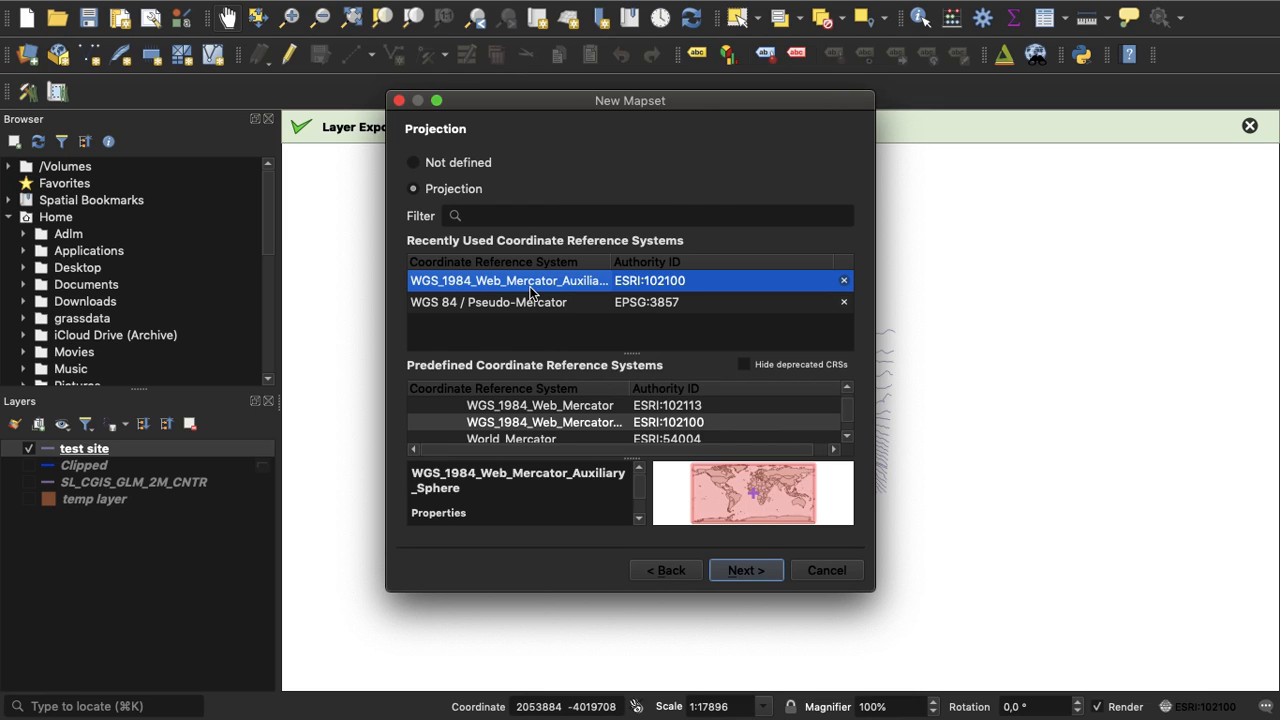
{"action": "left_click", "coordinate": [744, 577]}
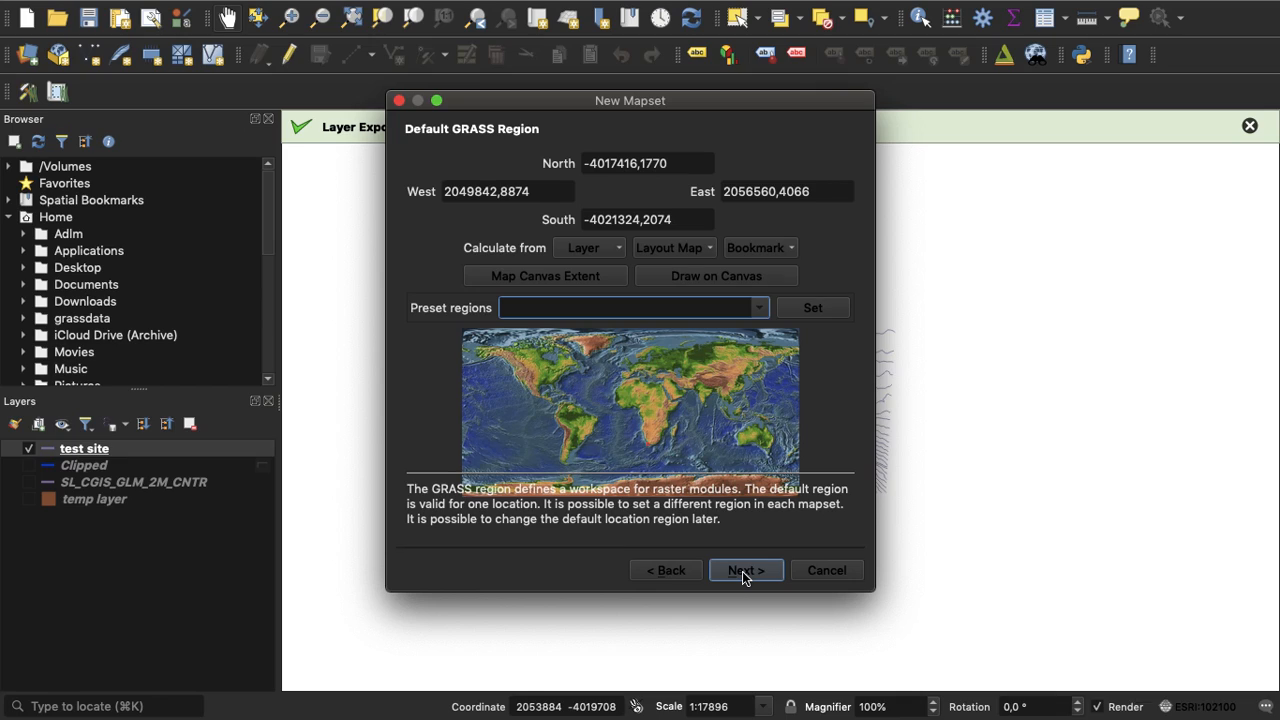
{"action": "left_click", "coordinate": [744, 572]}
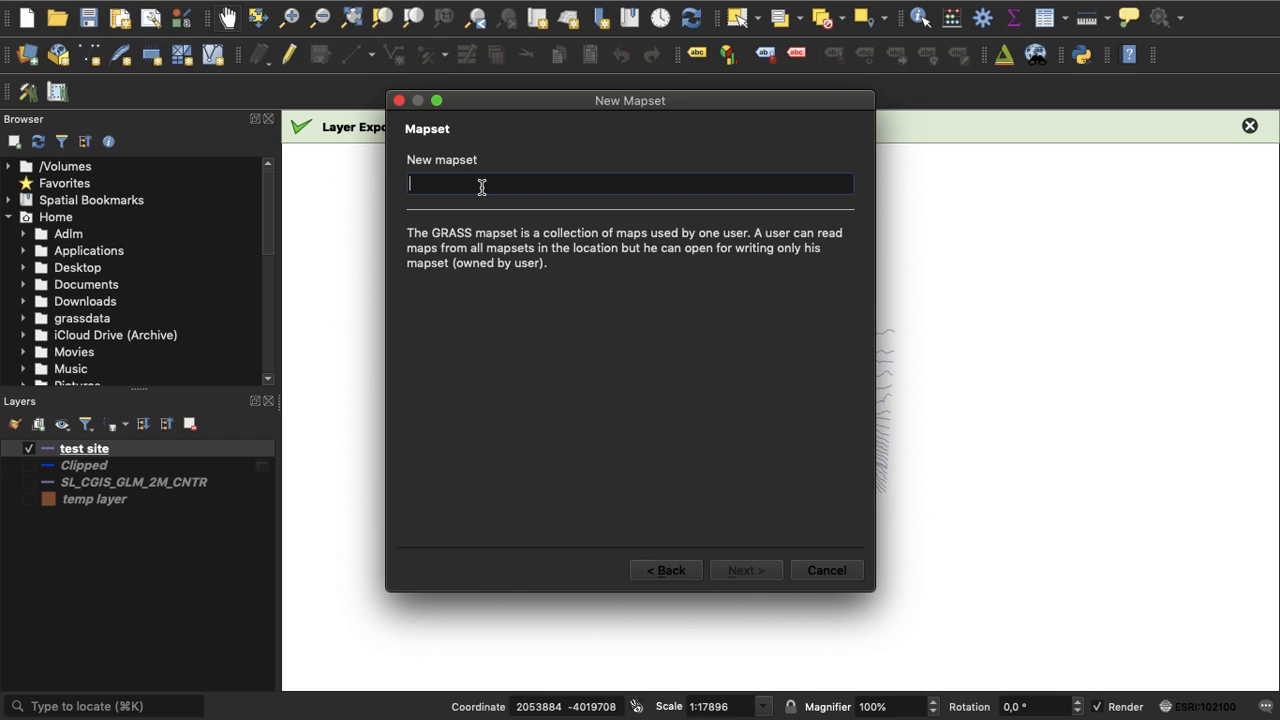
Name the new mapset "testsitegrass" and create it as the open working mapset
{"action": "type", "text": "tes"}
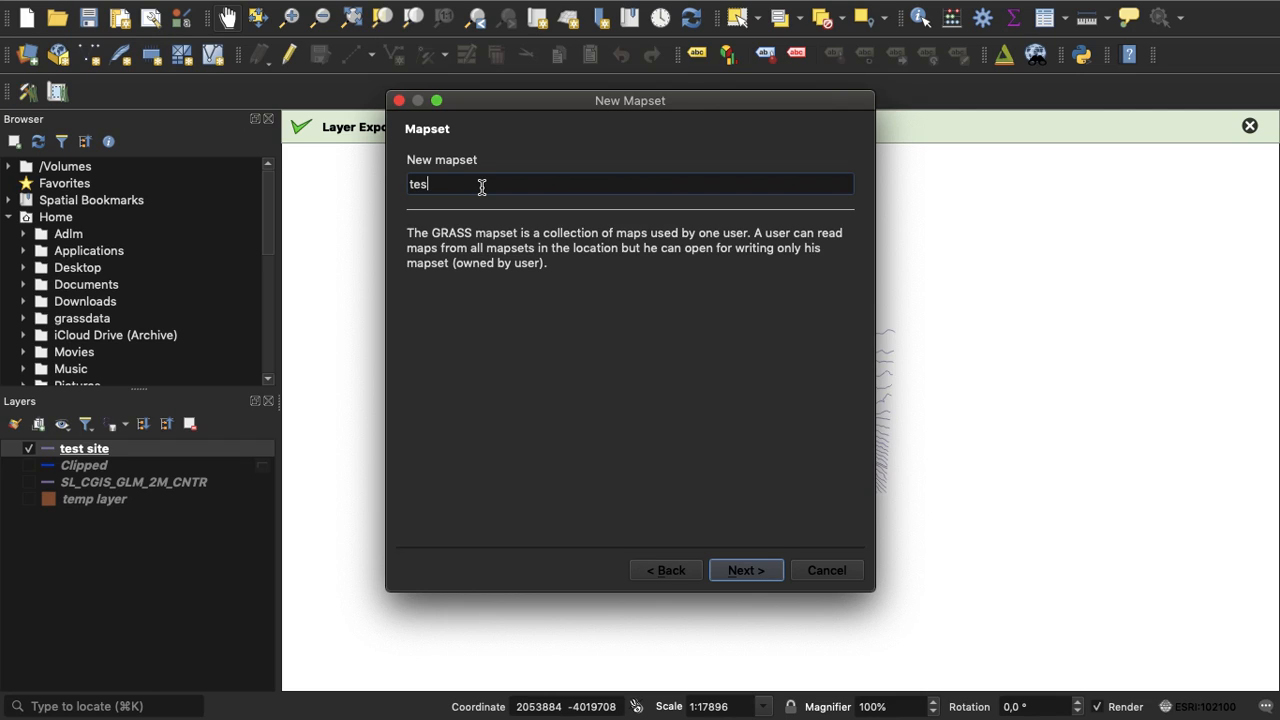
{"action": "type", "text": "tsii"}
{"action": "key", "text": "BackSpace"}
{"action": "type", "text": "tegrass"}
{"action": "left_click", "coordinate": [763, 571]}
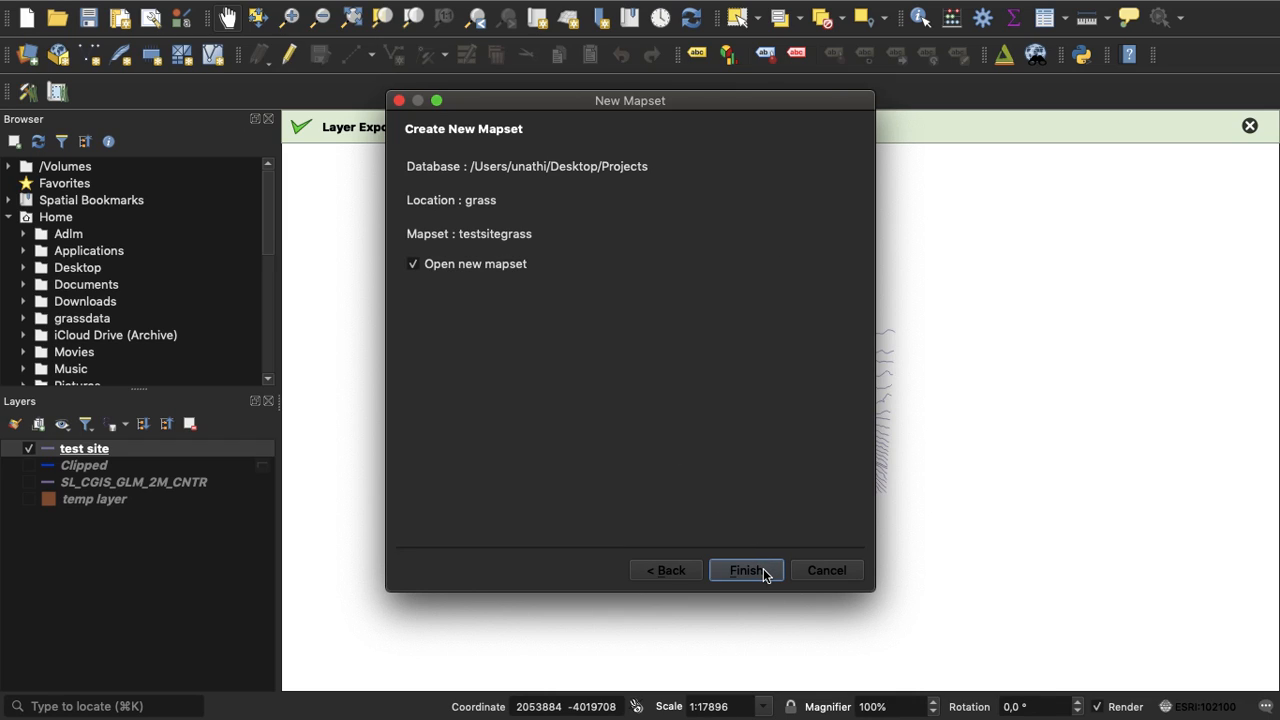
{"action": "left_click", "coordinate": [763, 571]}
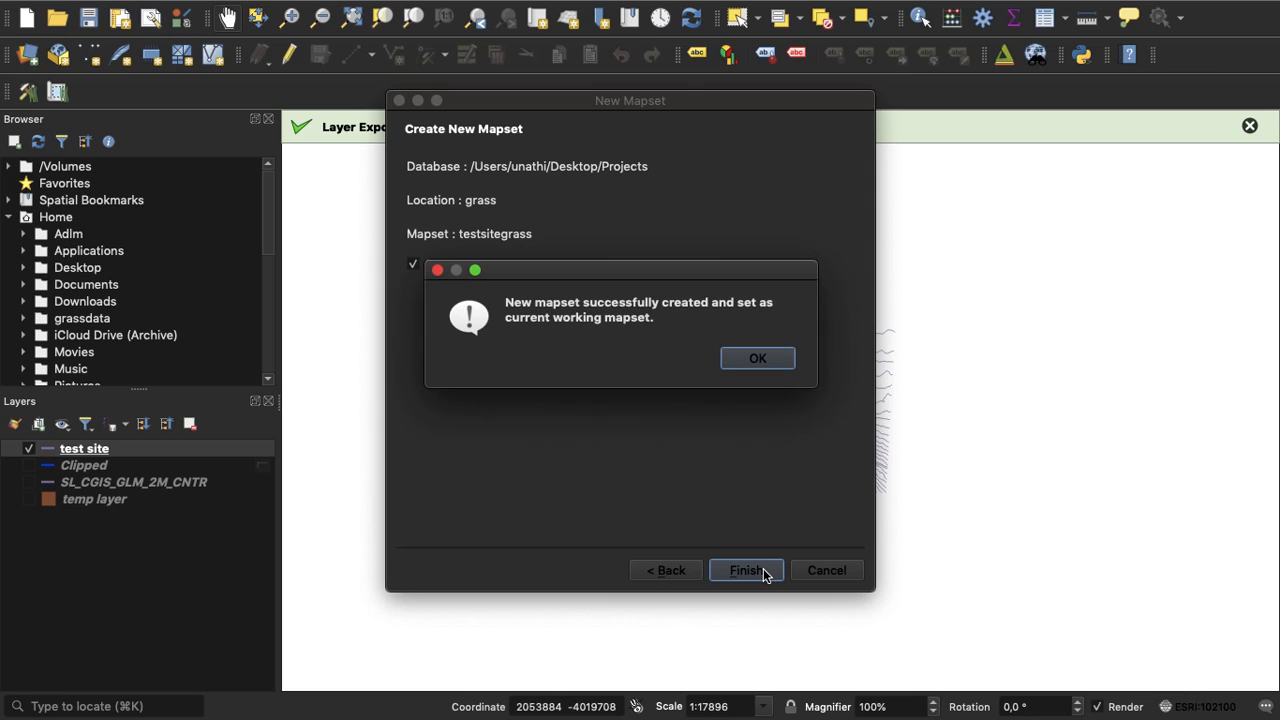
{"action": "left_click", "coordinate": [748, 359]}
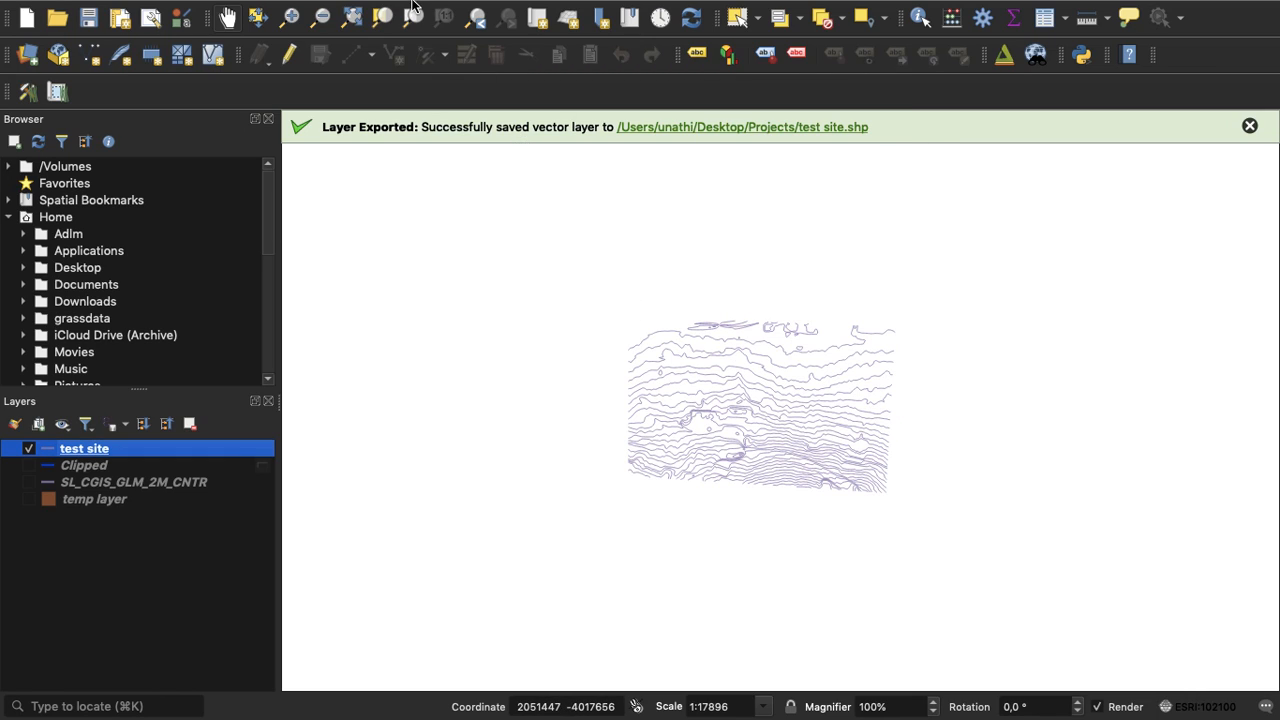
Open the GRASS tools, filter the modules by "import vec" and open v.in.ogr.qgis for importing a loaded vector
{"action": "mouse_move", "coordinate": [414, 3]}
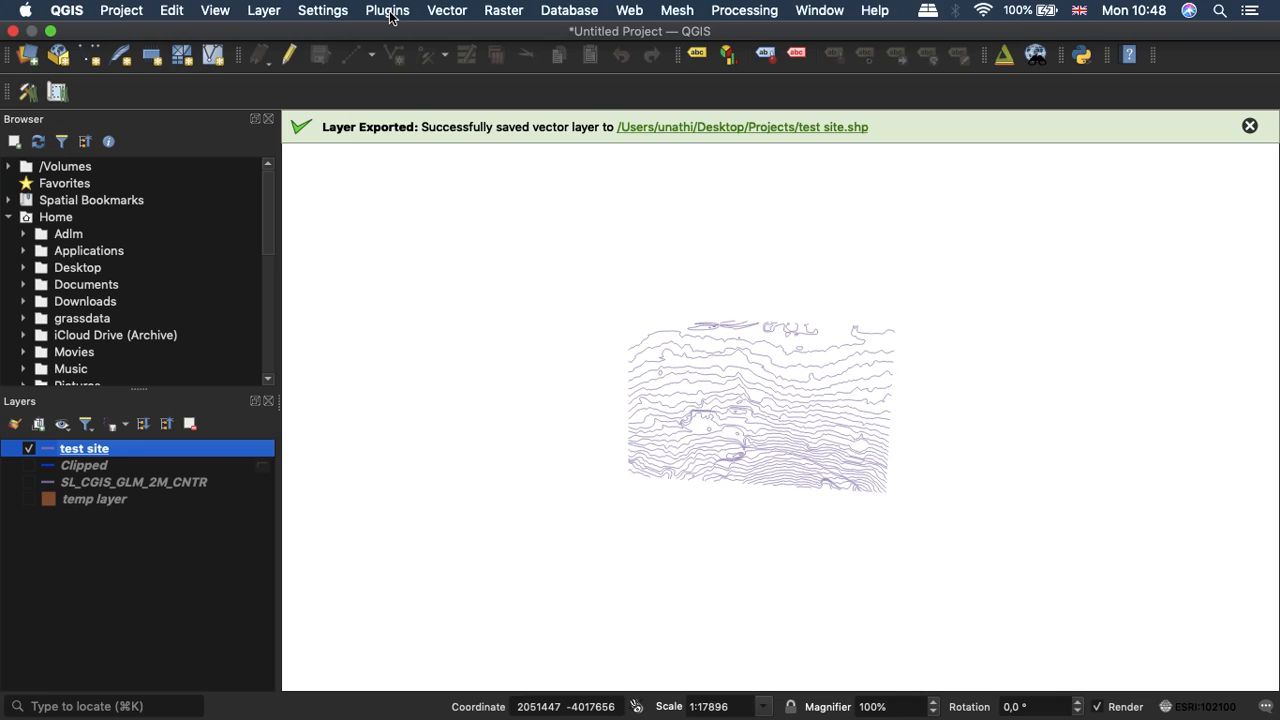
{"action": "left_click", "coordinate": [390, 18]}
{"action": "mouse_move", "coordinate": [420, 100]}
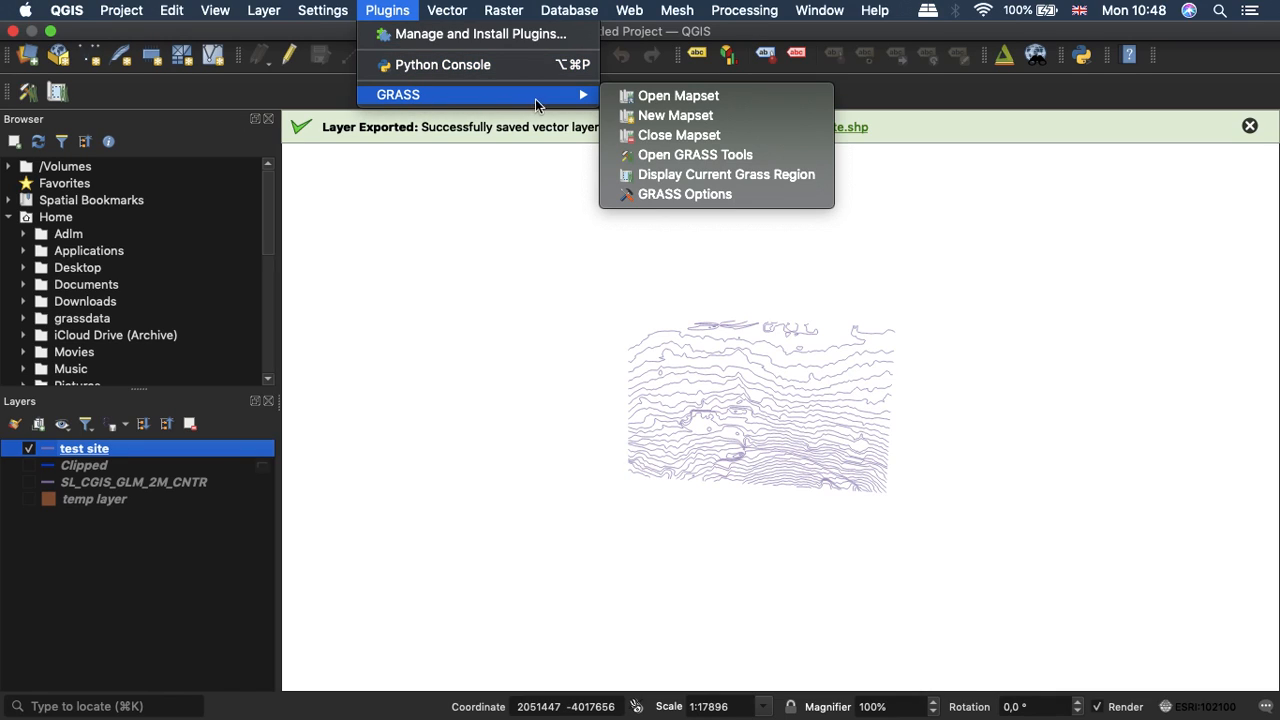
{"action": "left_click", "coordinate": [686, 157]}
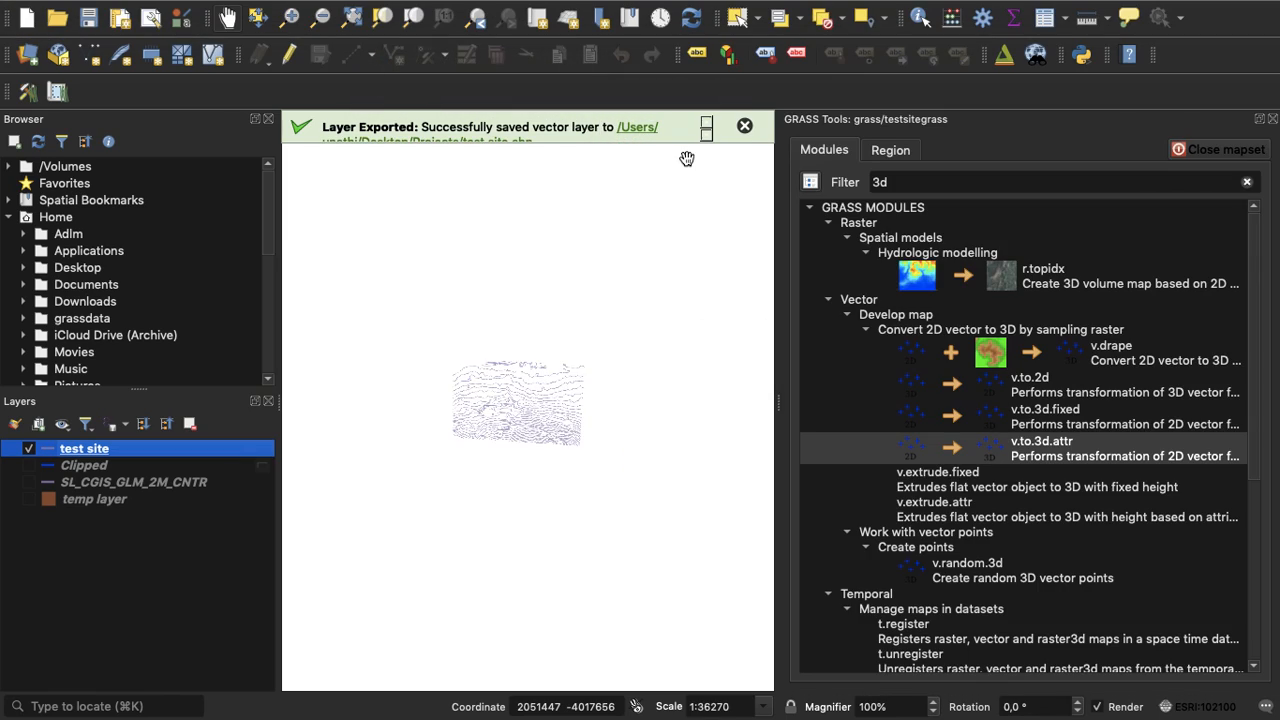
{"action": "left_click", "coordinate": [906, 182]}
{"action": "left_click_drag", "start_coordinate": [906, 182], "coordinate": [870, 186]}
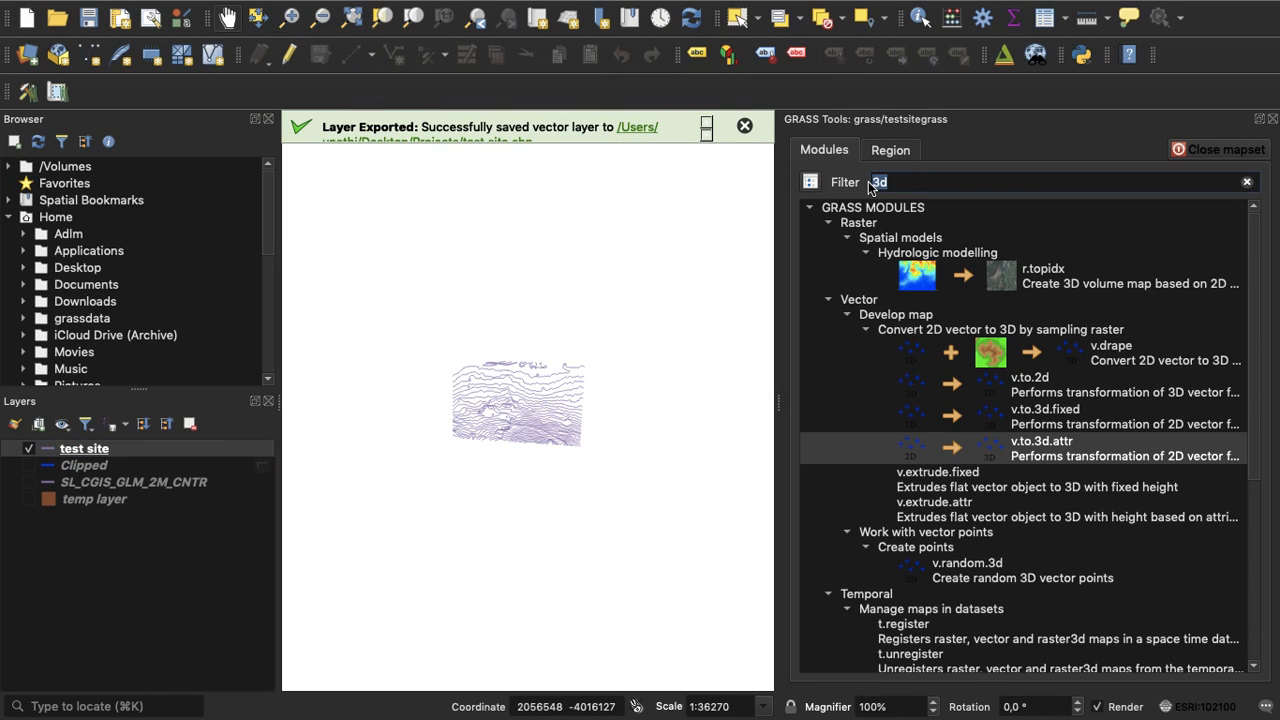
{"action": "type", "text": "impor"}
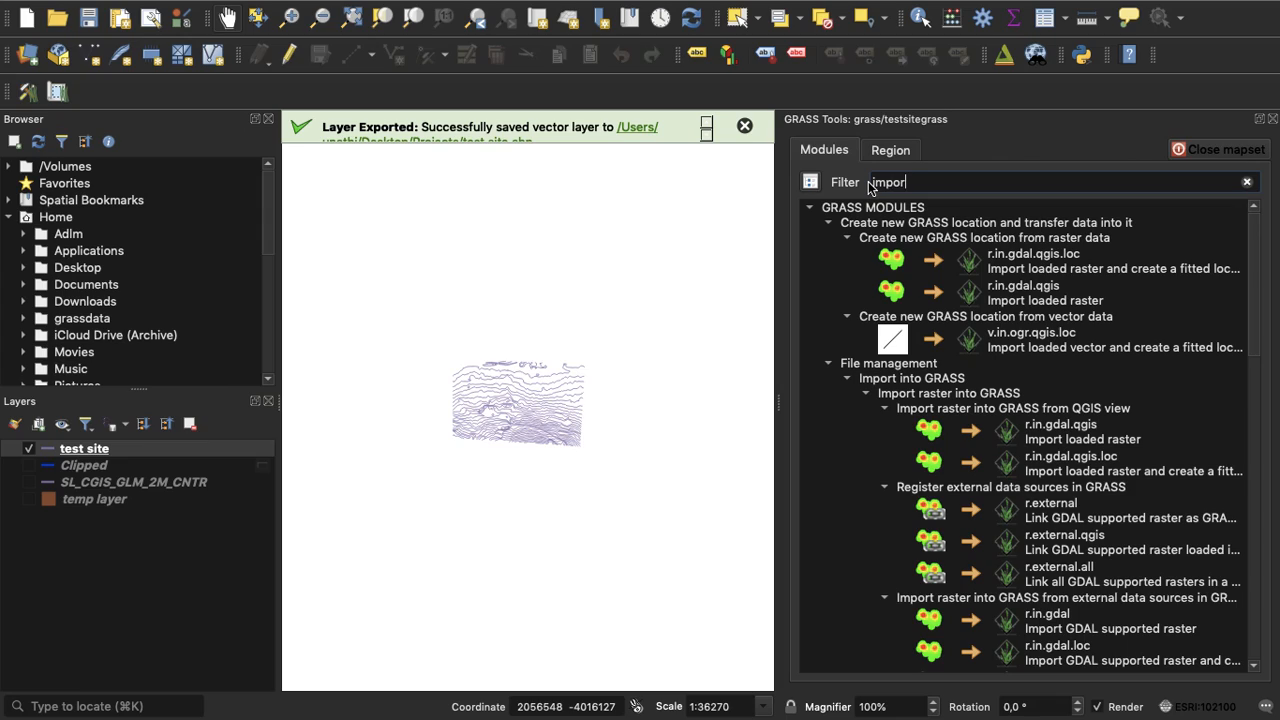
{"action": "type", "text": "t vec"}
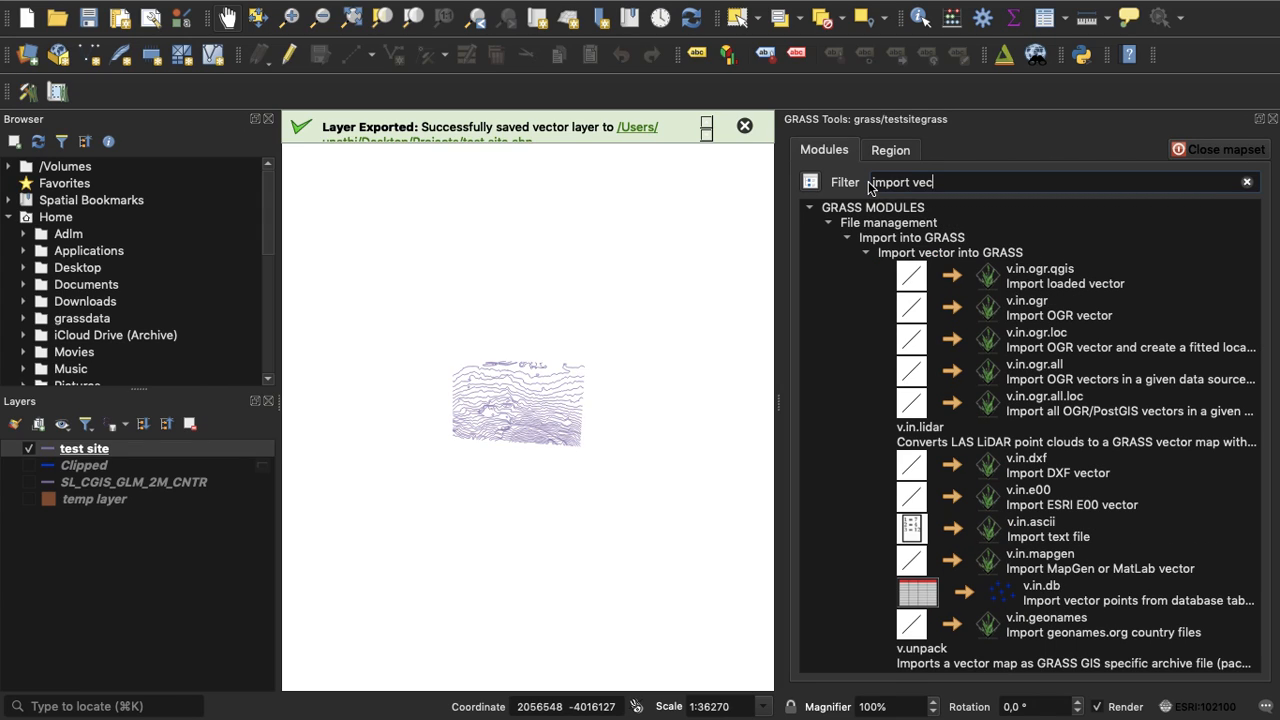
{"action": "left_click", "coordinate": [1042, 283]}
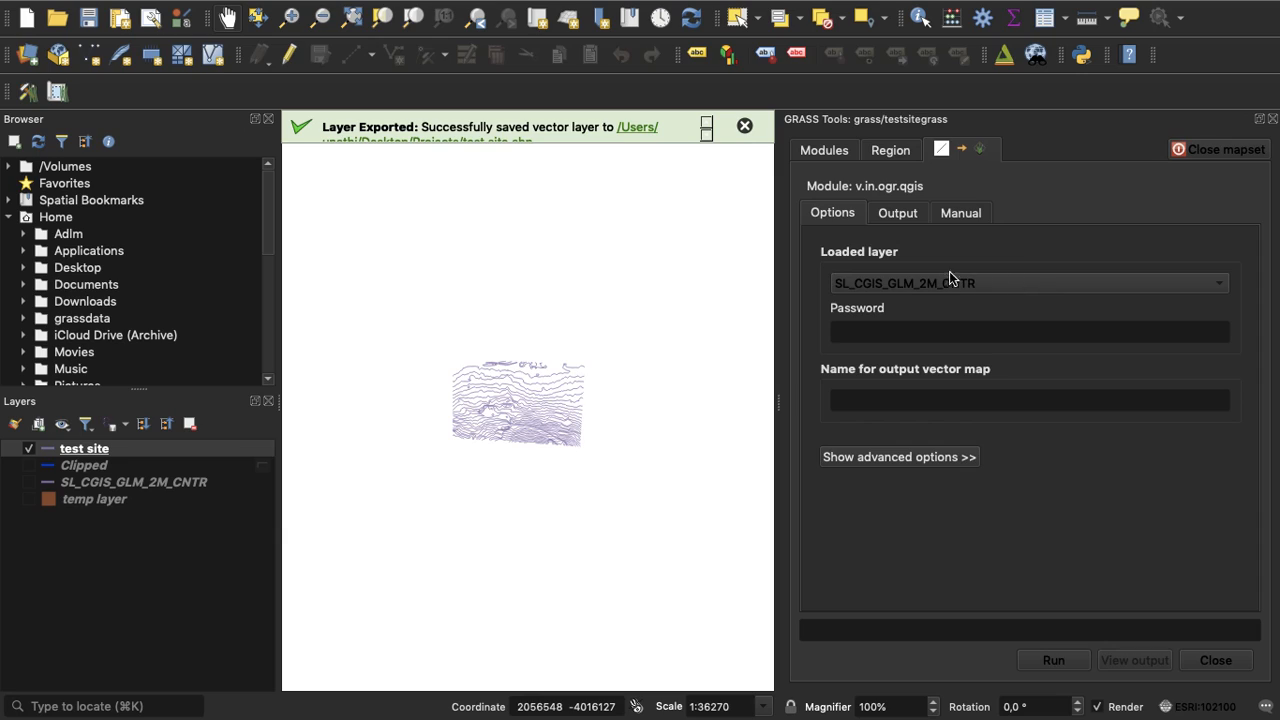
Import the test site layer into GRASS as "importedtestsite" and show the output on the map in place of test site
{"action": "left_click", "coordinate": [981, 285]}
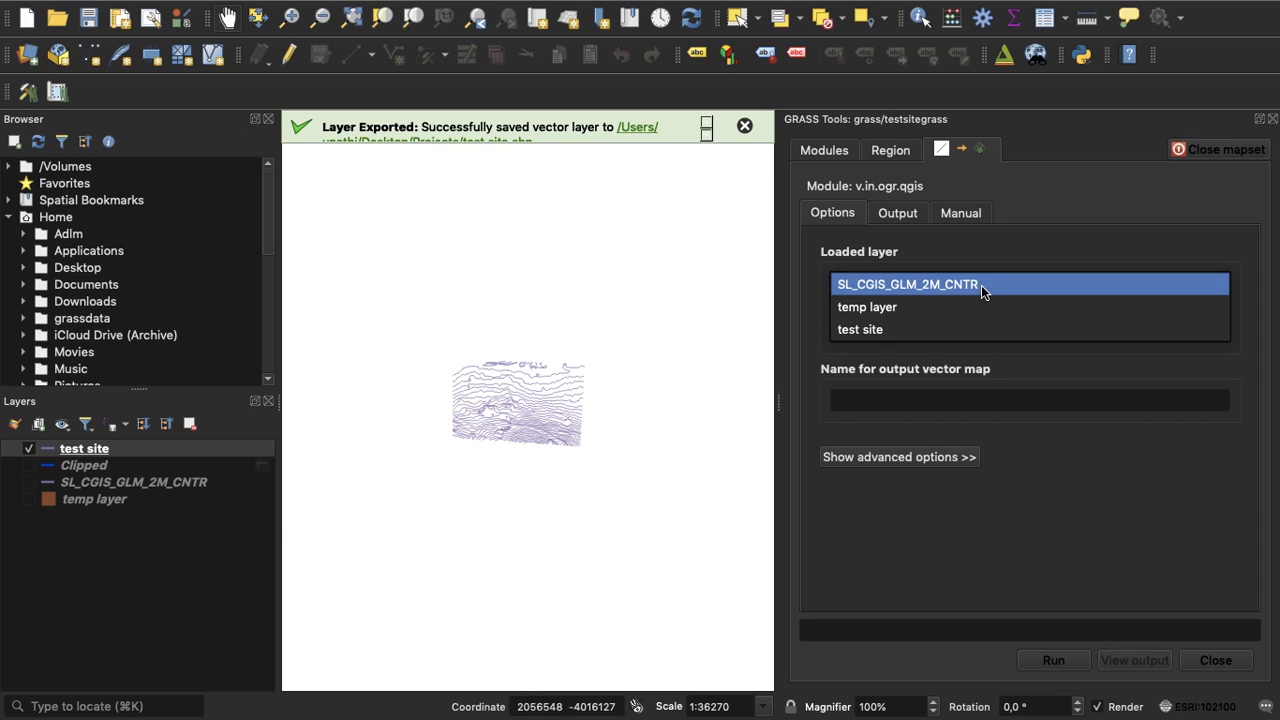
{"action": "left_click", "coordinate": [940, 330]}
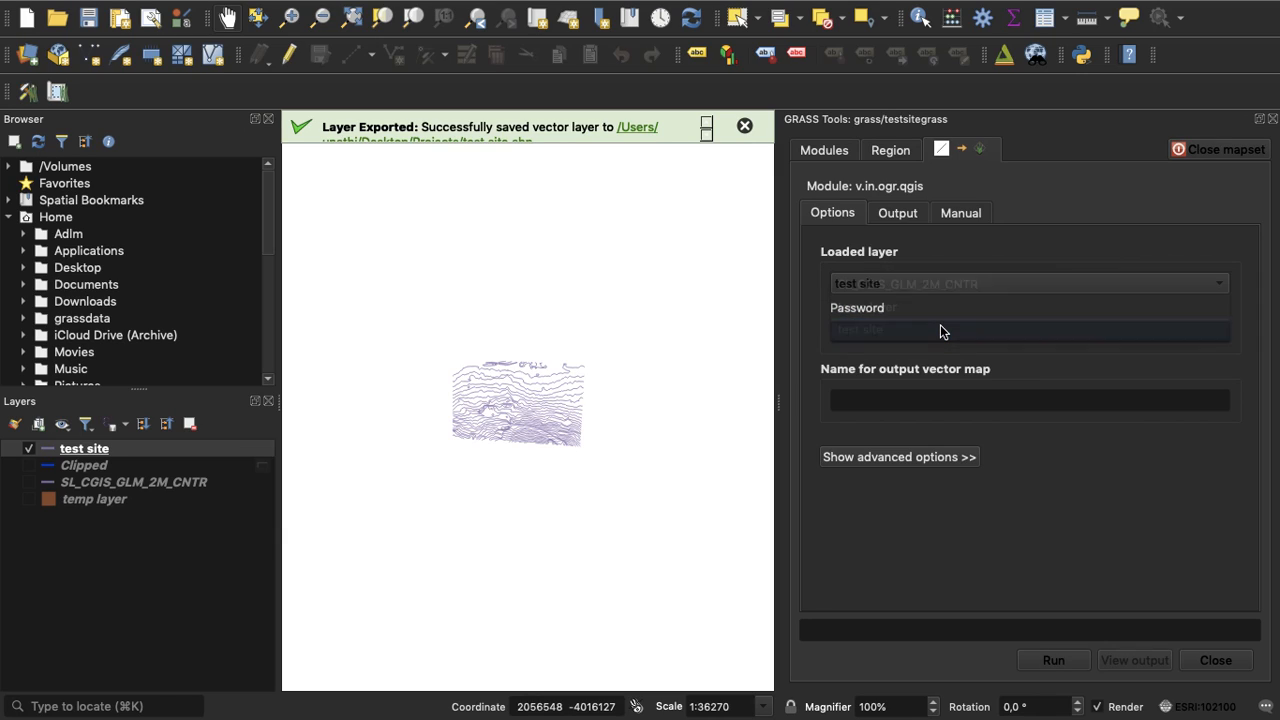
{"action": "left_click", "coordinate": [936, 401]}
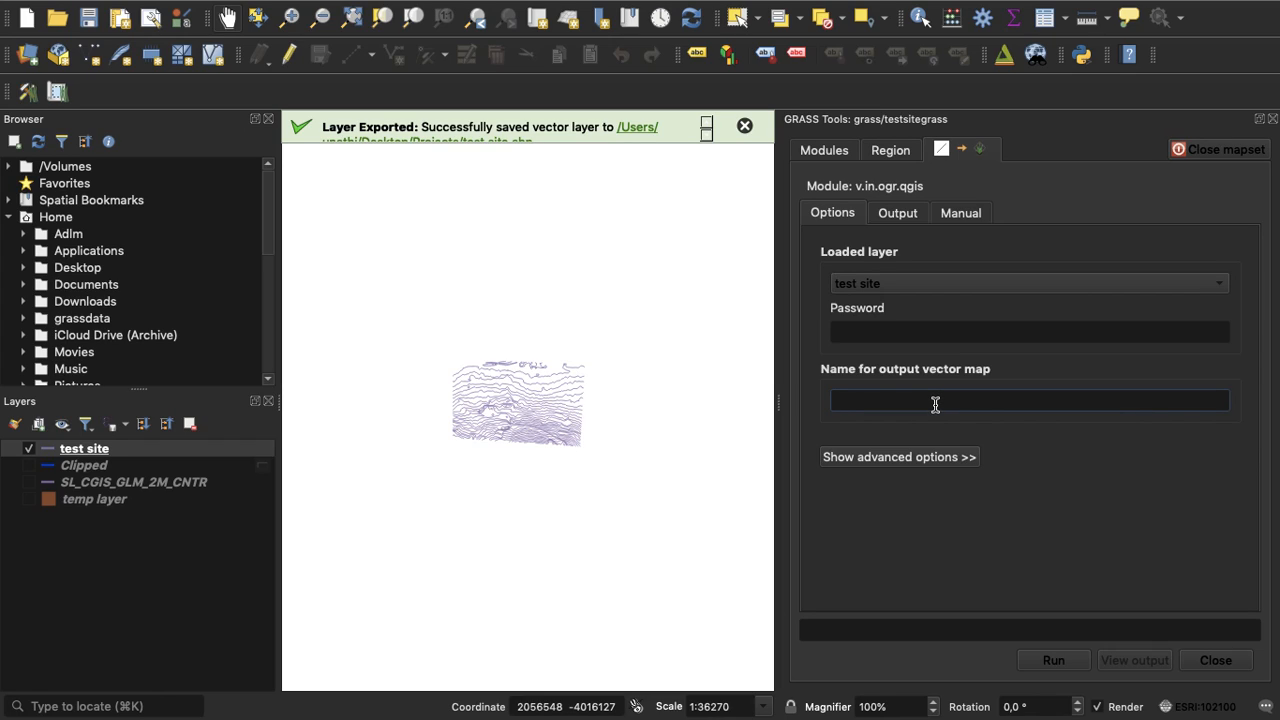
{"action": "type", "text": "importedtestsite"}
{"action": "left_click", "coordinate": [1073, 655]}
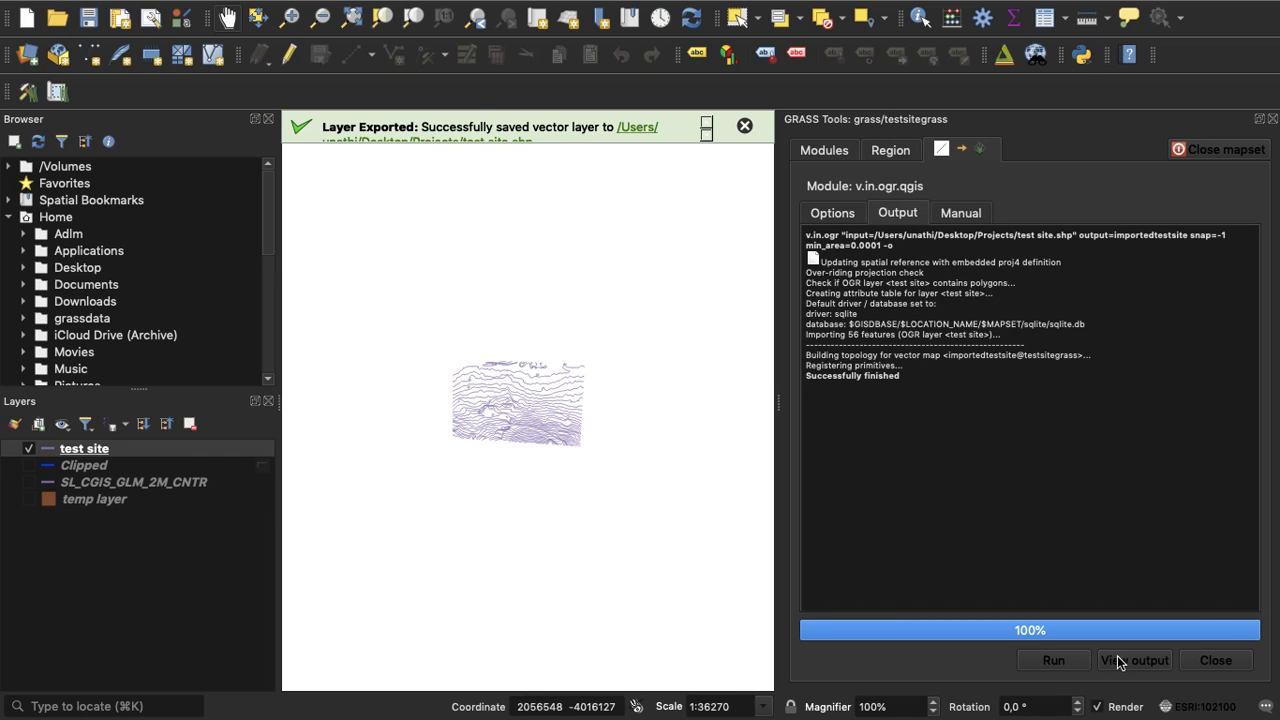
{"action": "left_click", "coordinate": [1119, 658]}
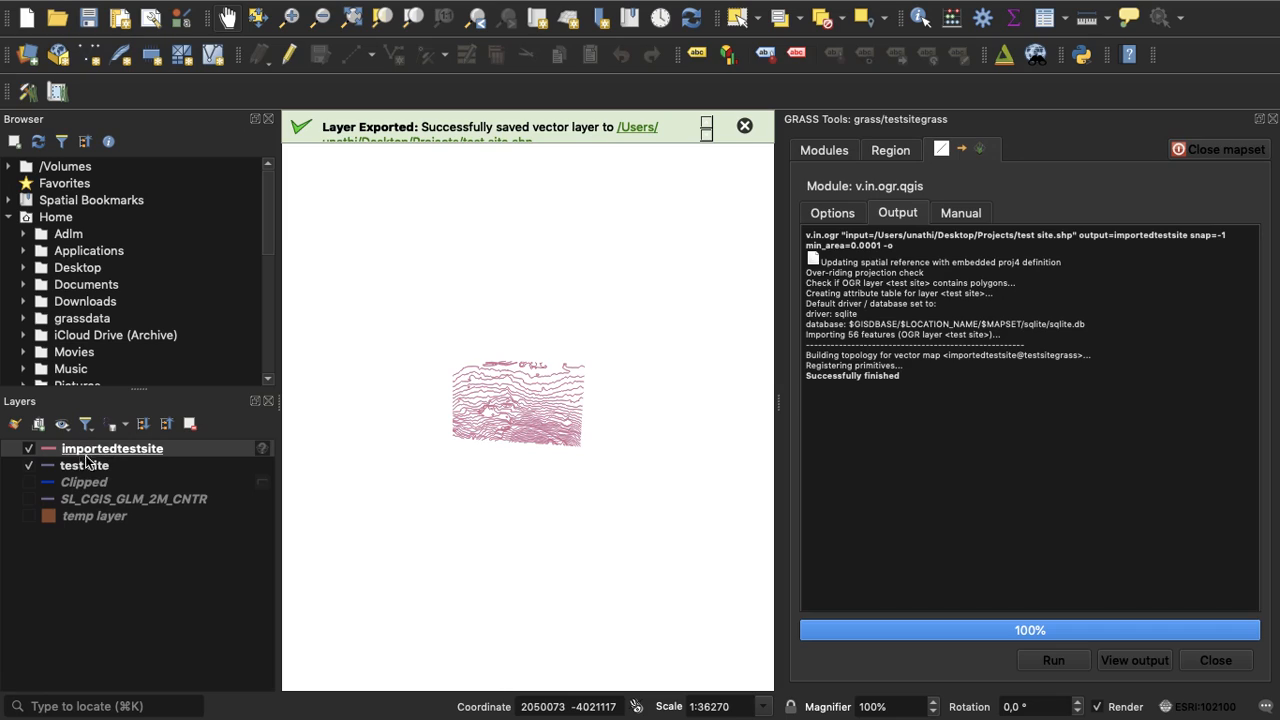
{"action": "left_click", "coordinate": [30, 466]}
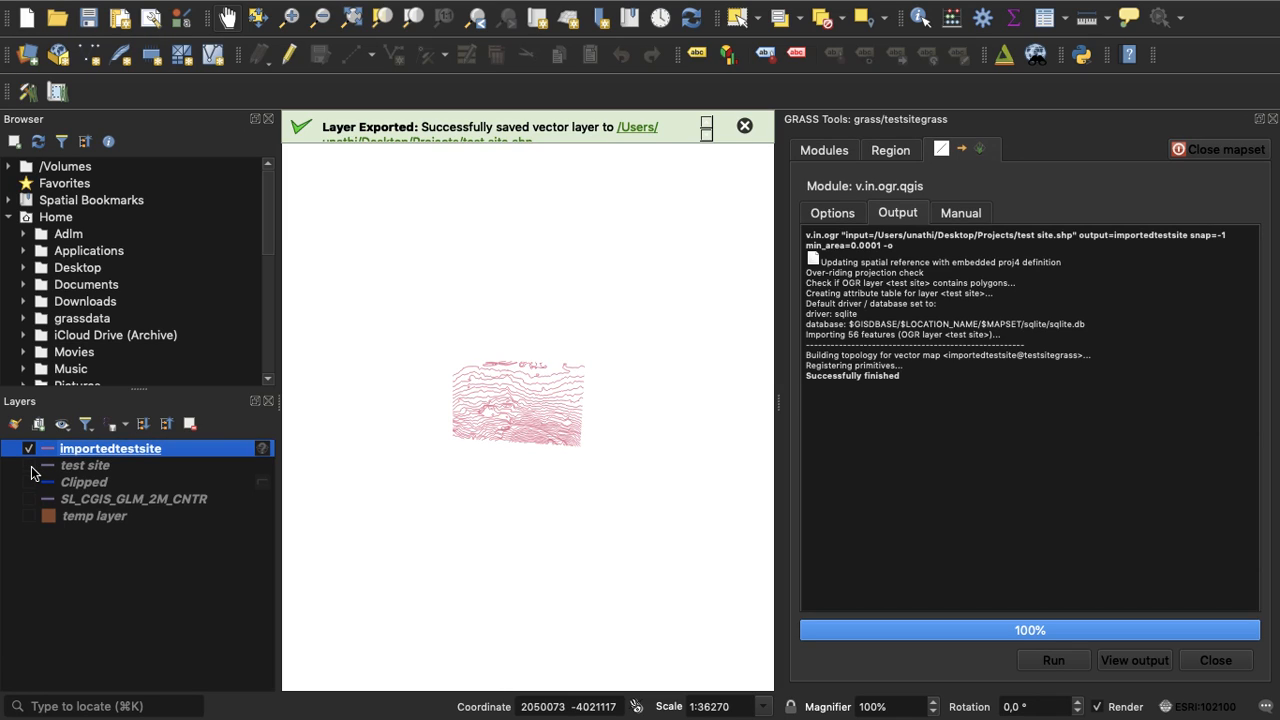
Filter the GRASS modules by "3d" and open v.to.3d.attr
{"action": "left_click", "coordinate": [824, 150]}
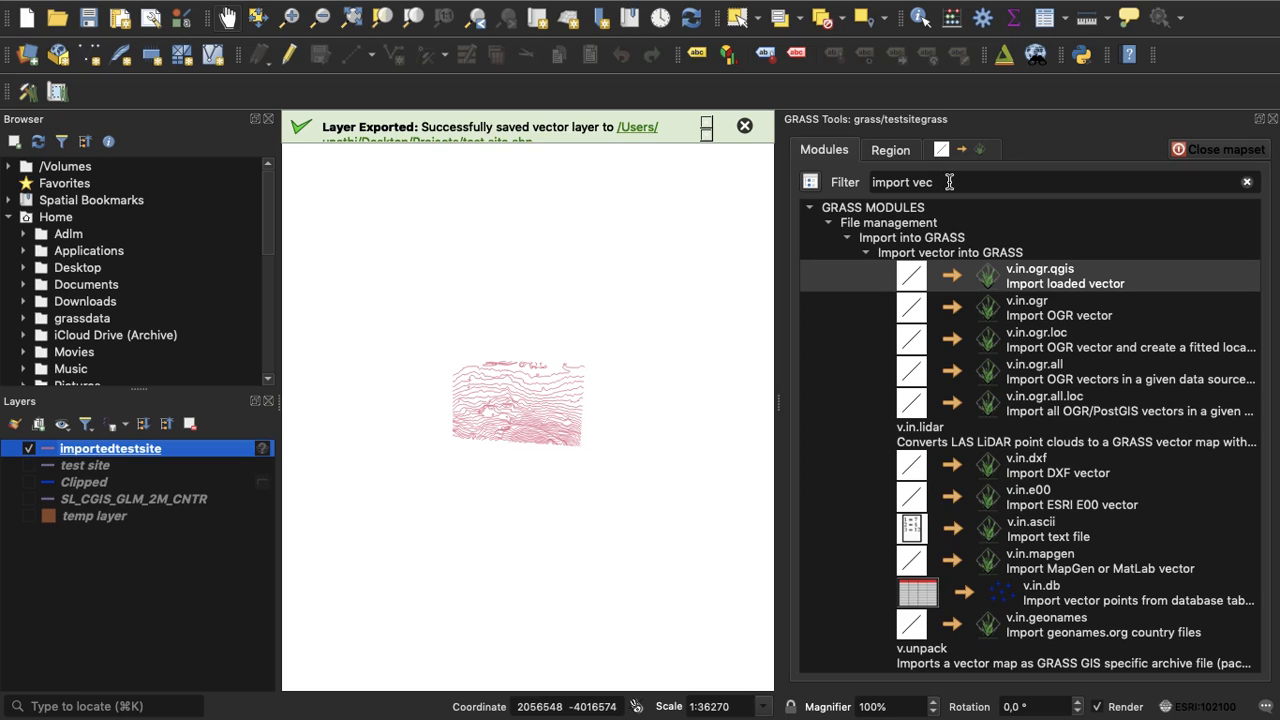
{"action": "left_click_drag", "start_coordinate": [947, 182], "coordinate": [866, 187]}
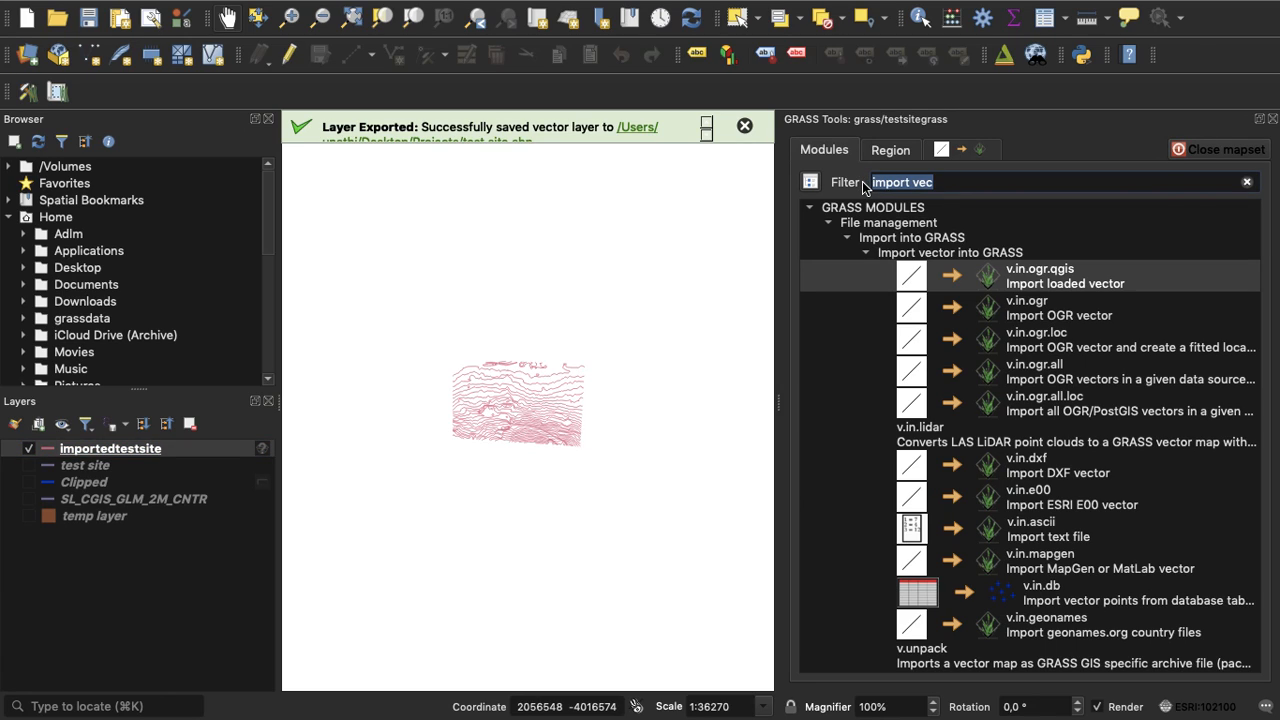
{"action": "type", "text": "3d"}
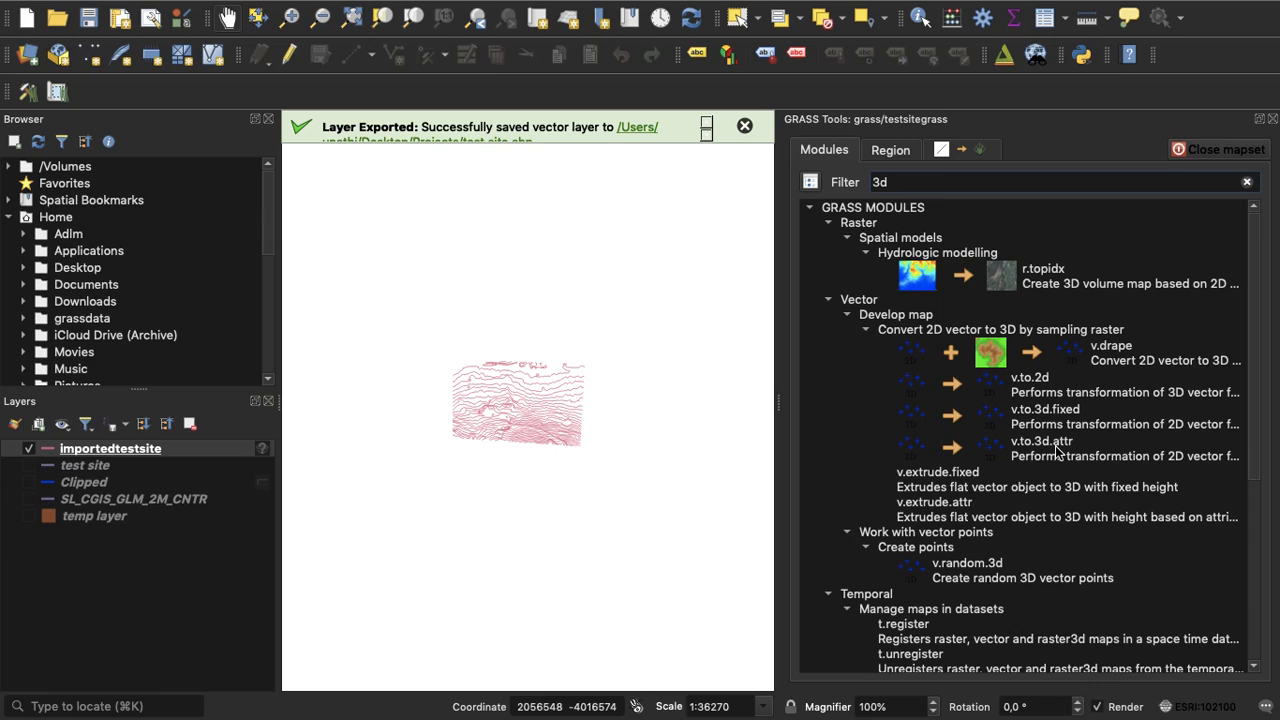
{"action": "double_click", "coordinate": [1037, 455]}
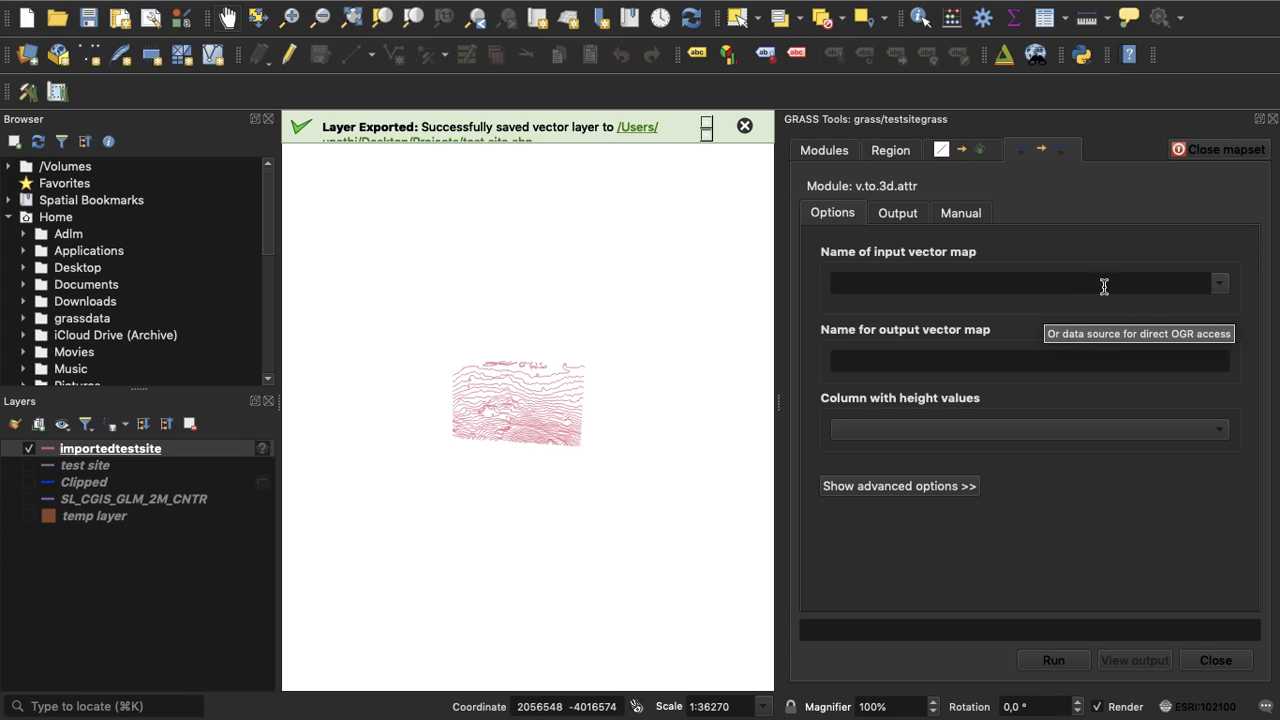
Convert importedtestsite to a 3D vector map named "impoertedtestsitewithheights", using ELVT as the column with height values
{"action": "left_click", "coordinate": [1217, 286]}
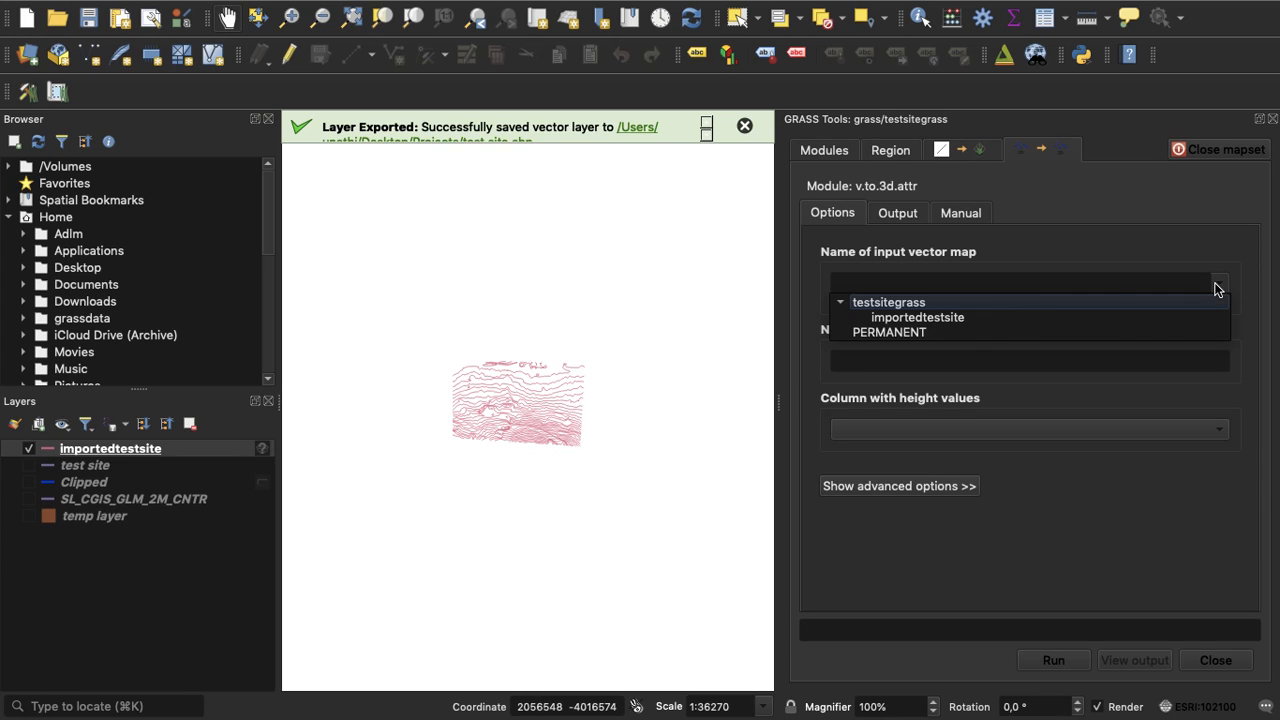
{"action": "left_click", "coordinate": [968, 316]}
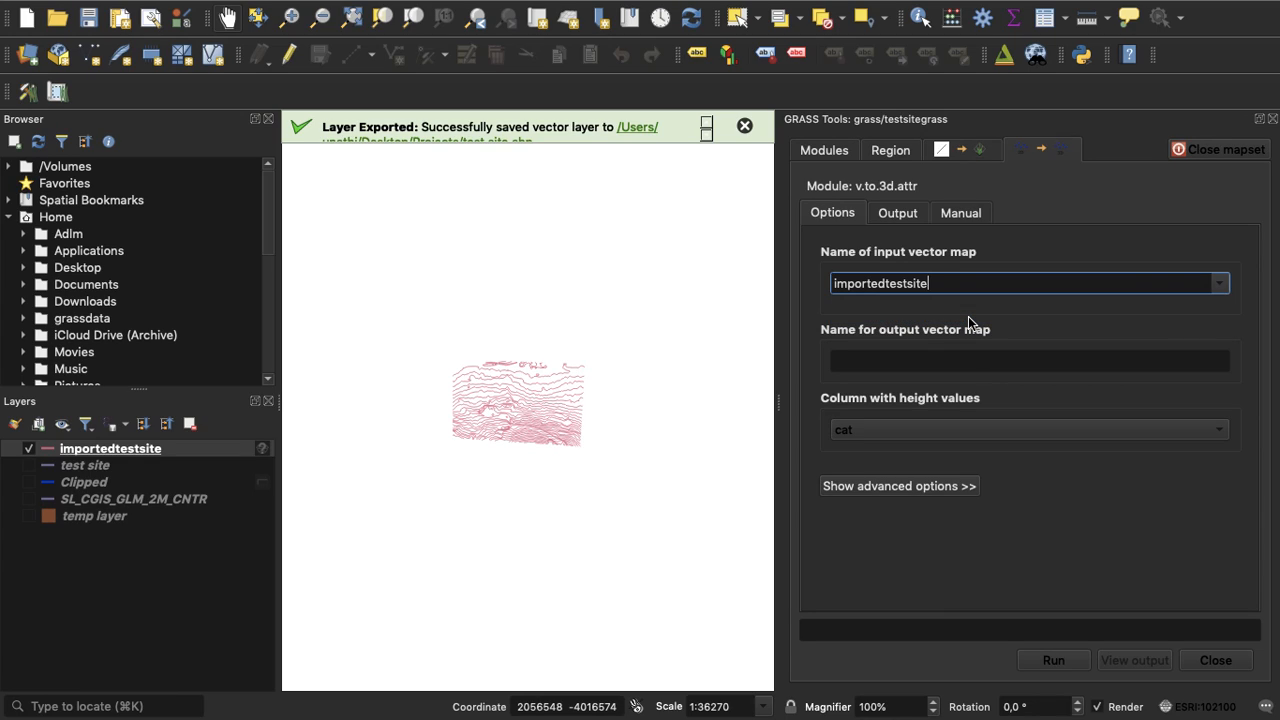
{"action": "left_click", "coordinate": [925, 365]}
{"action": "type", "text": "im"}
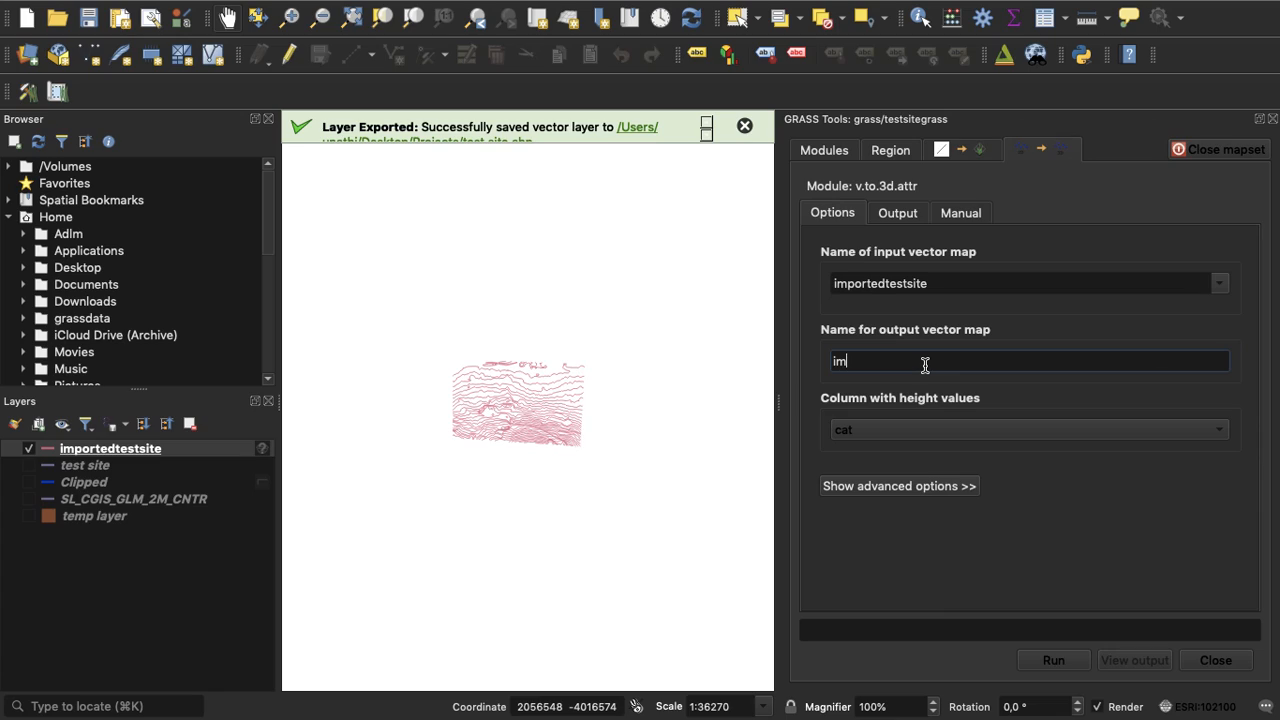
{"action": "type", "text": "poertedtestsitewithheights"}
{"action": "left_click", "coordinate": [935, 428]}
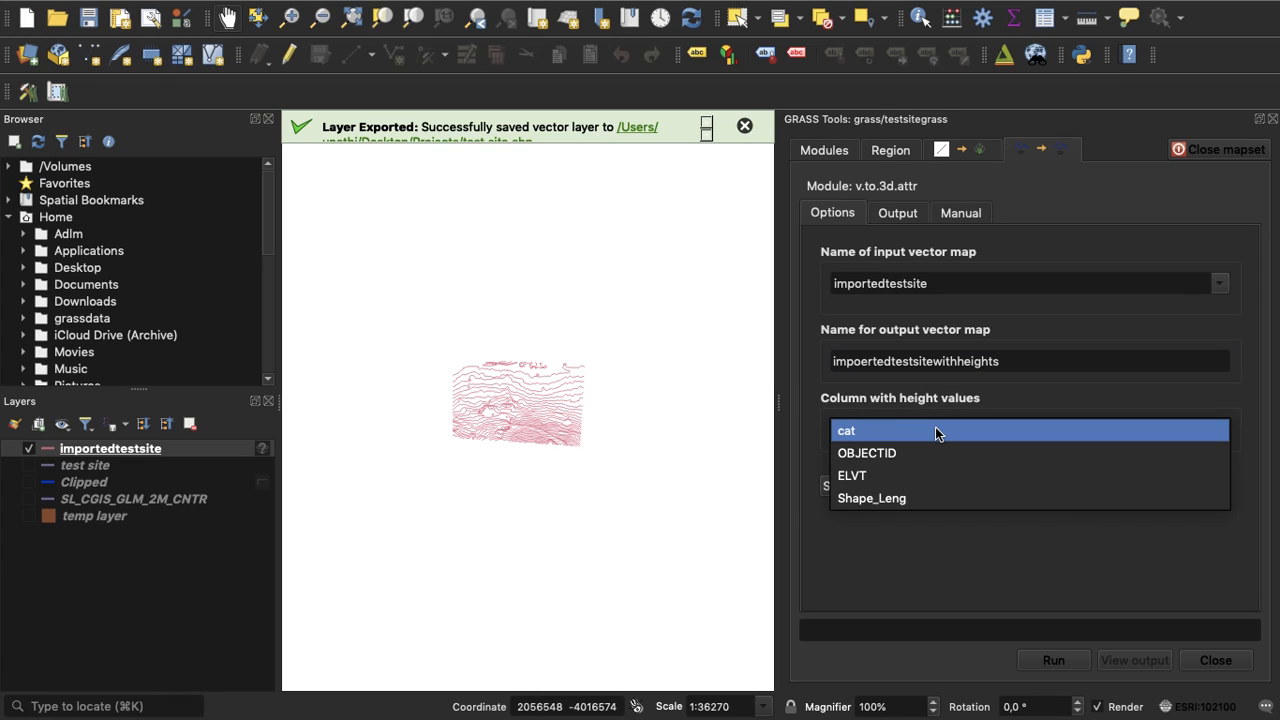
{"action": "left_click", "coordinate": [865, 476]}
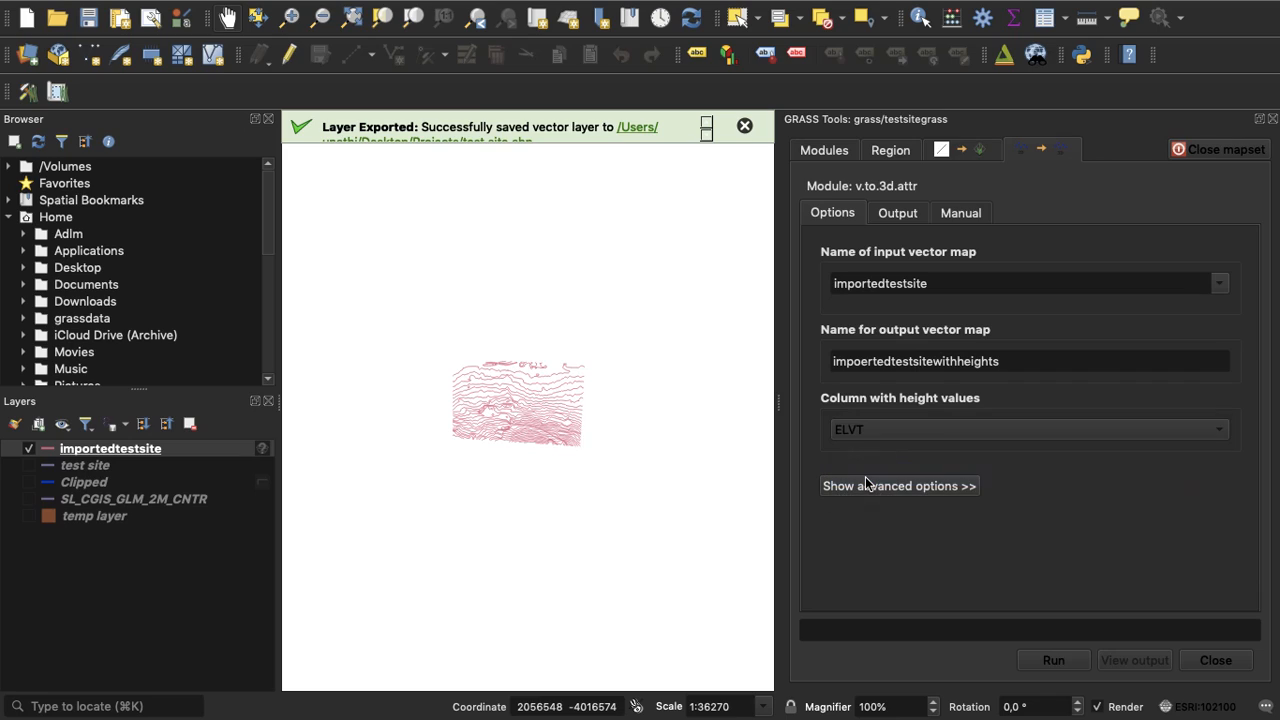
{"action": "left_click", "coordinate": [1076, 663]}
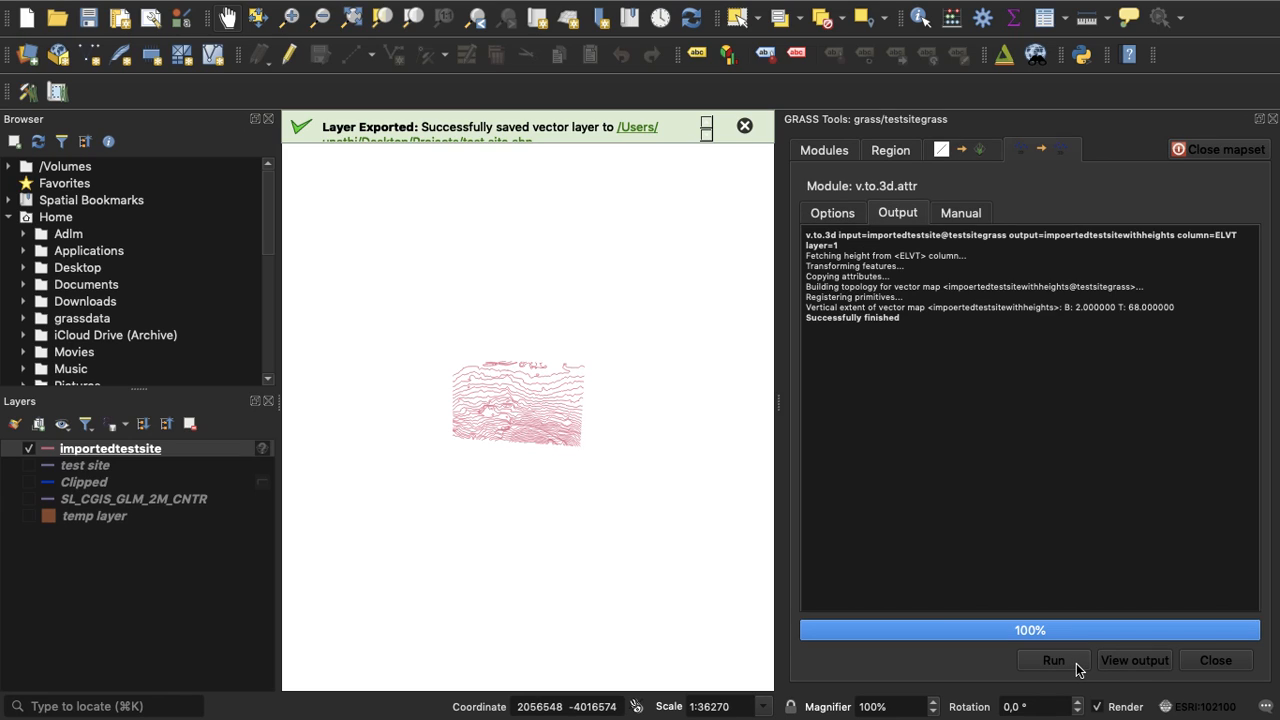
Add the 3D conversion output to the map, then close the module and the GRASS tools
{"action": "left_click", "coordinate": [1137, 660]}
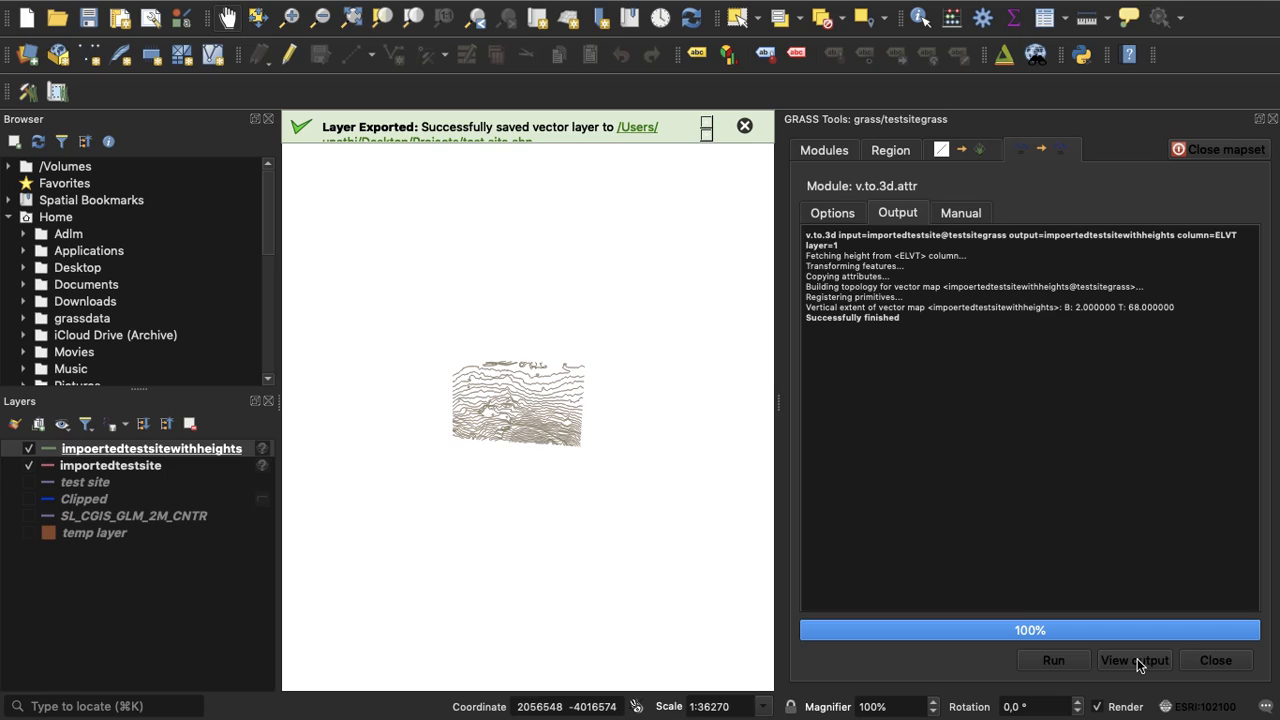
{"action": "left_click", "coordinate": [1210, 662]}
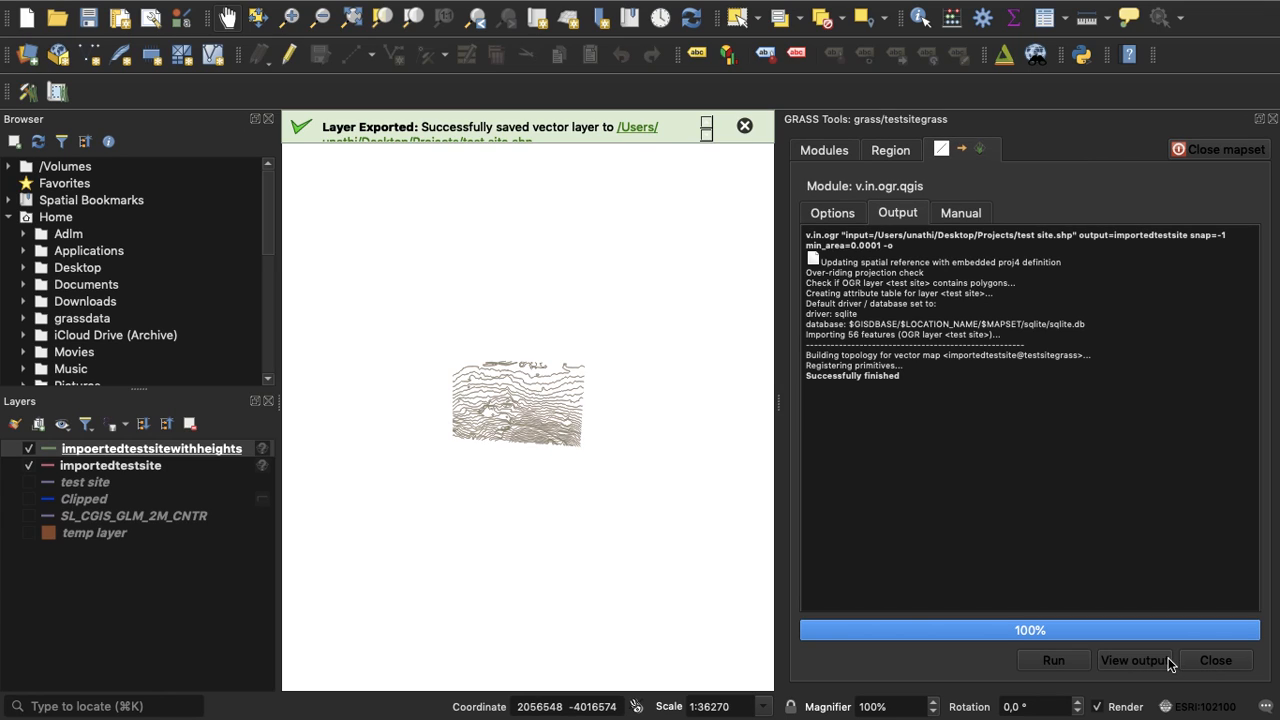
{"action": "left_click", "coordinate": [1272, 119]}
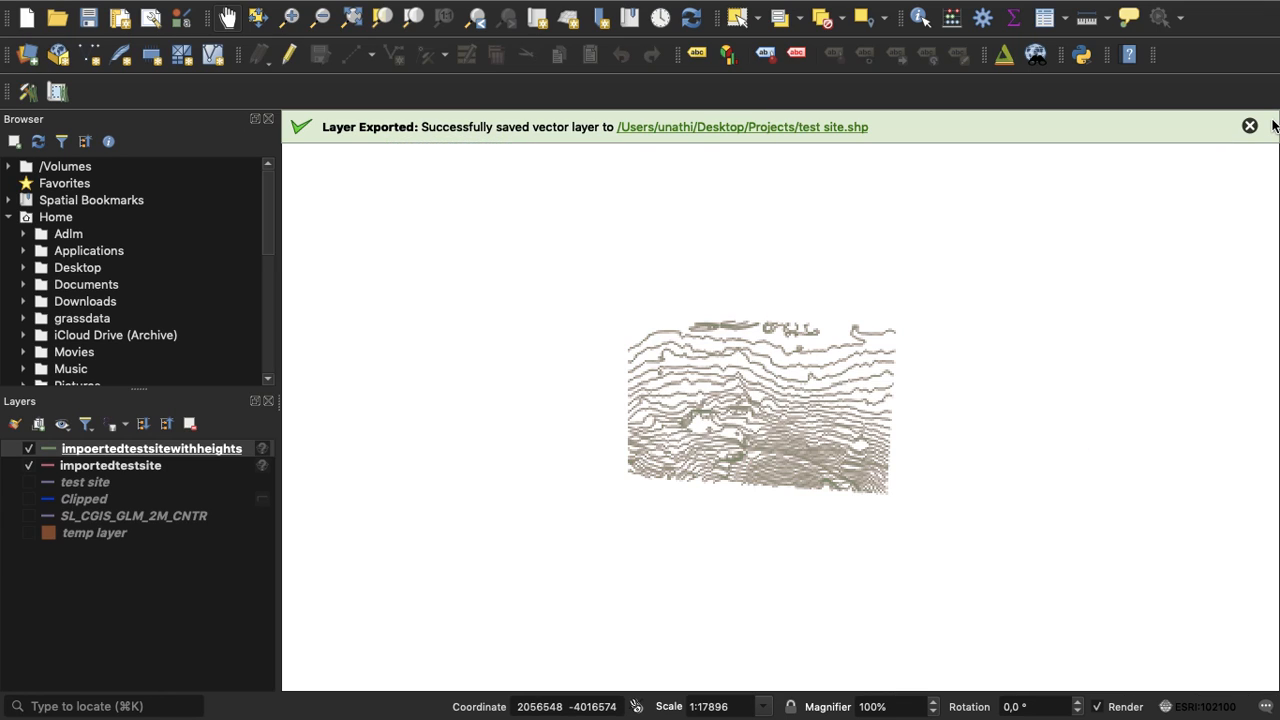
Hide the importedtestsite layer and recolour the impoertedtestsitewithheights contours with the recently used blue
{"action": "left_click", "coordinate": [29, 466]}
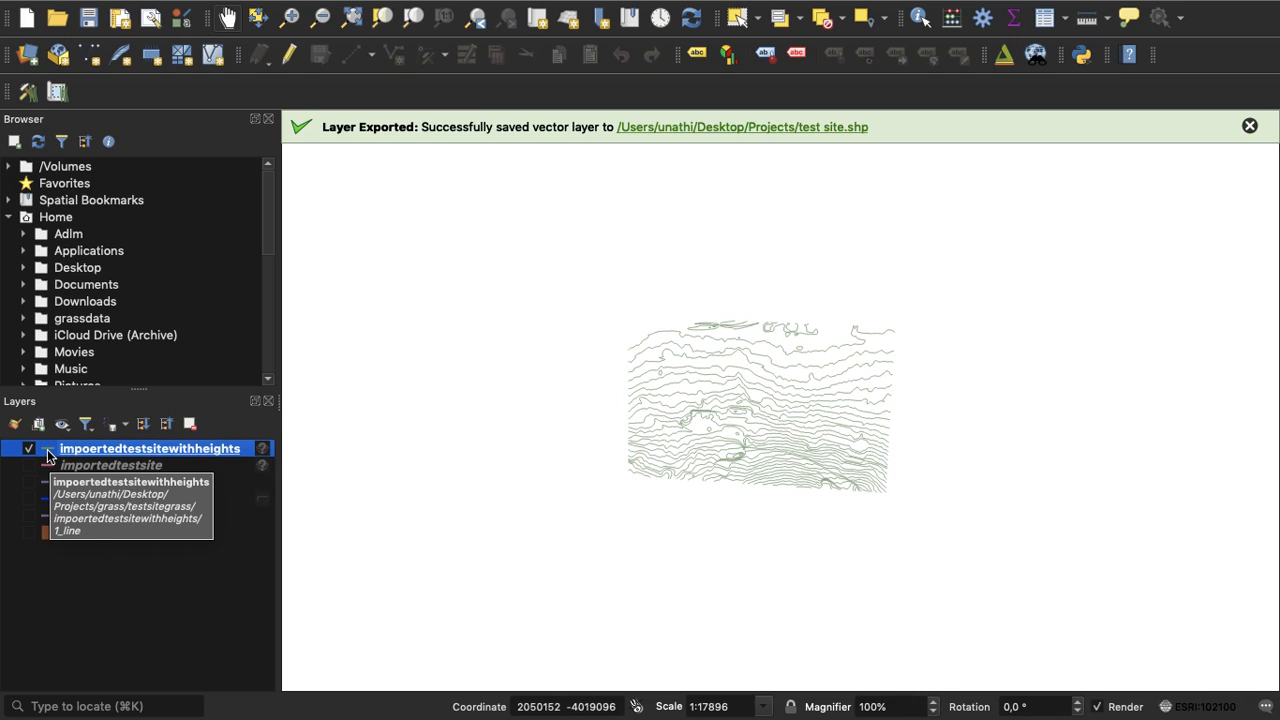
{"action": "right_click", "coordinate": [47, 456]}
{"action": "mouse_move", "coordinate": [100, 404]}
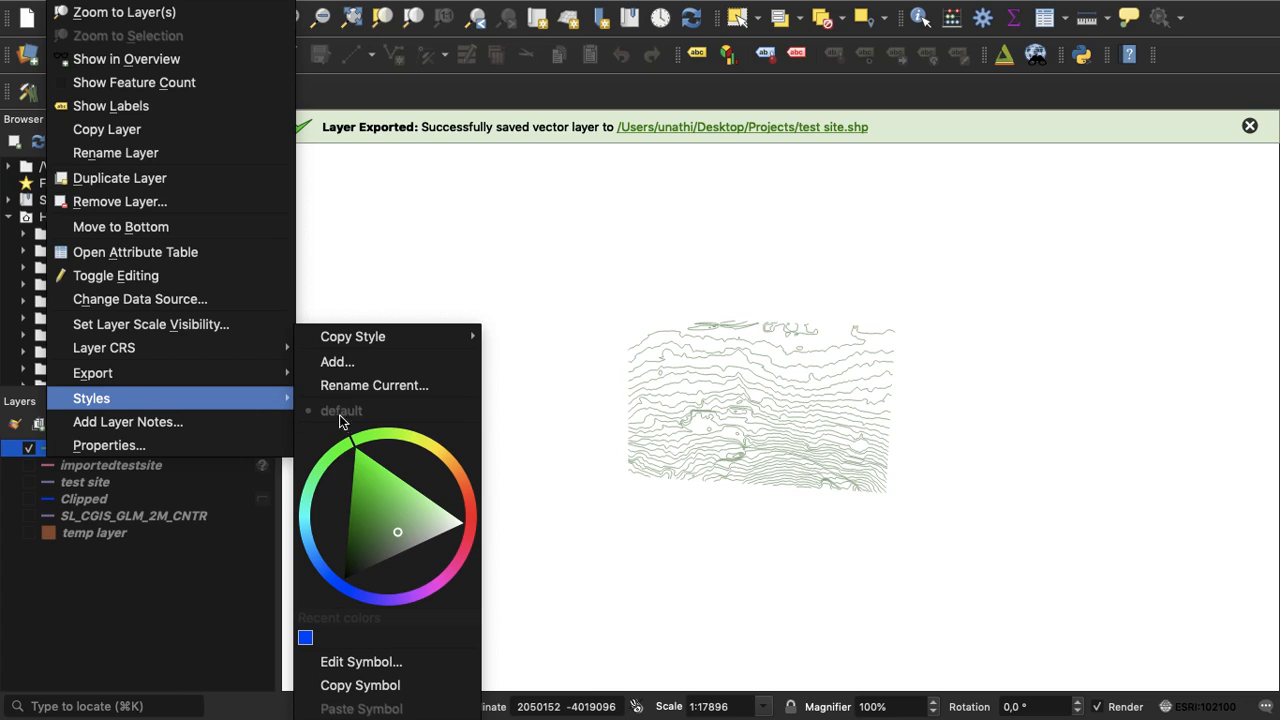
{"action": "left_click", "coordinate": [306, 637]}
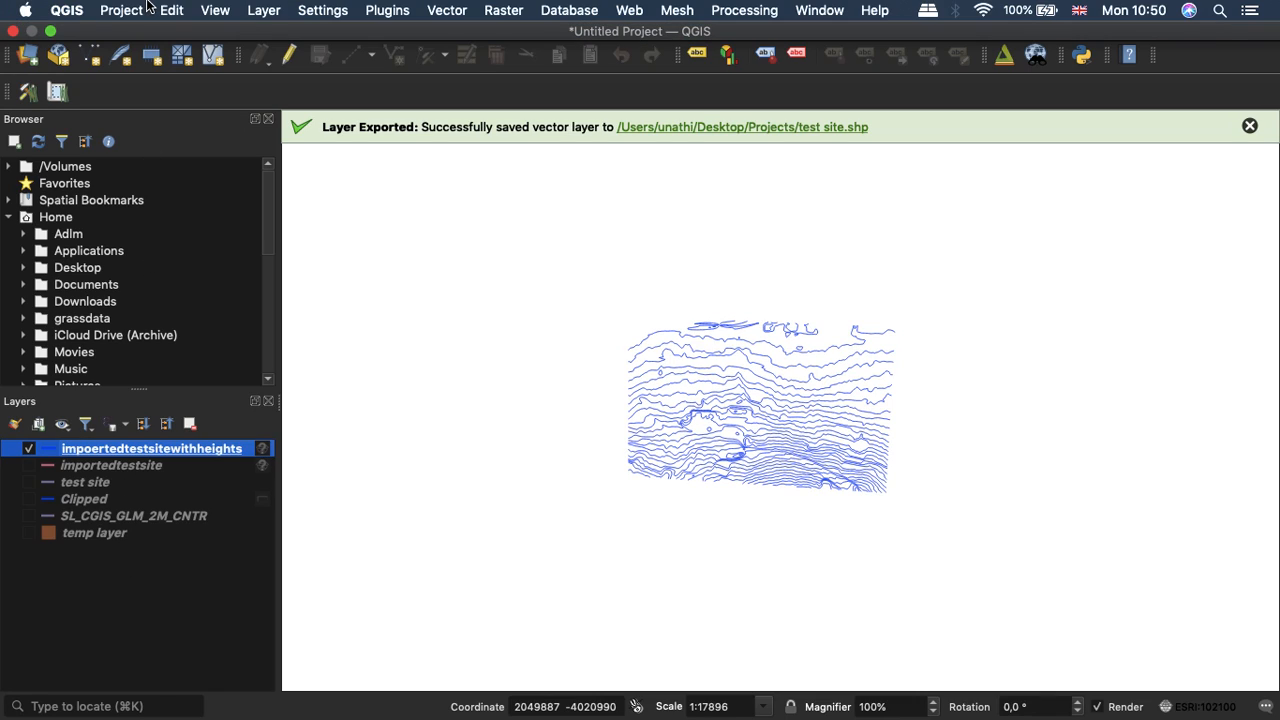
Start a DXF export of the project and set its output file to "testsitwithheightCAD" in the Projects folder
{"action": "left_click", "coordinate": [122, 12]}
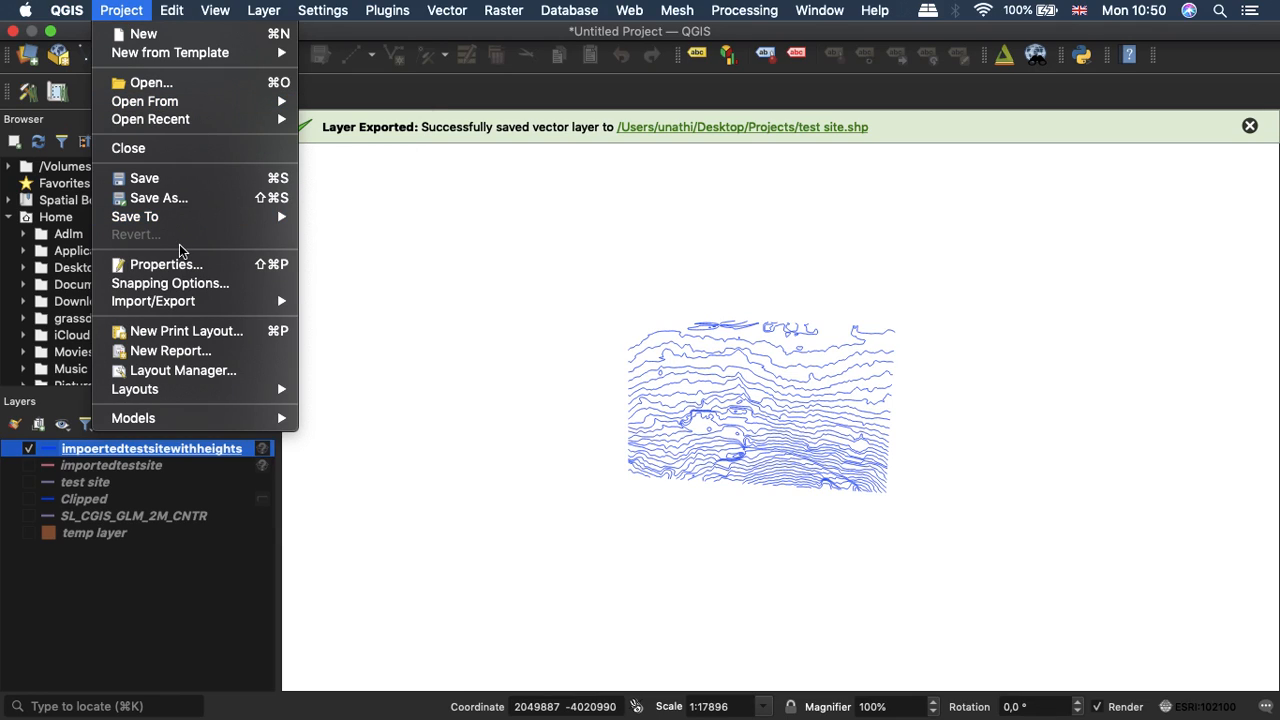
{"action": "mouse_move", "coordinate": [192, 306]}
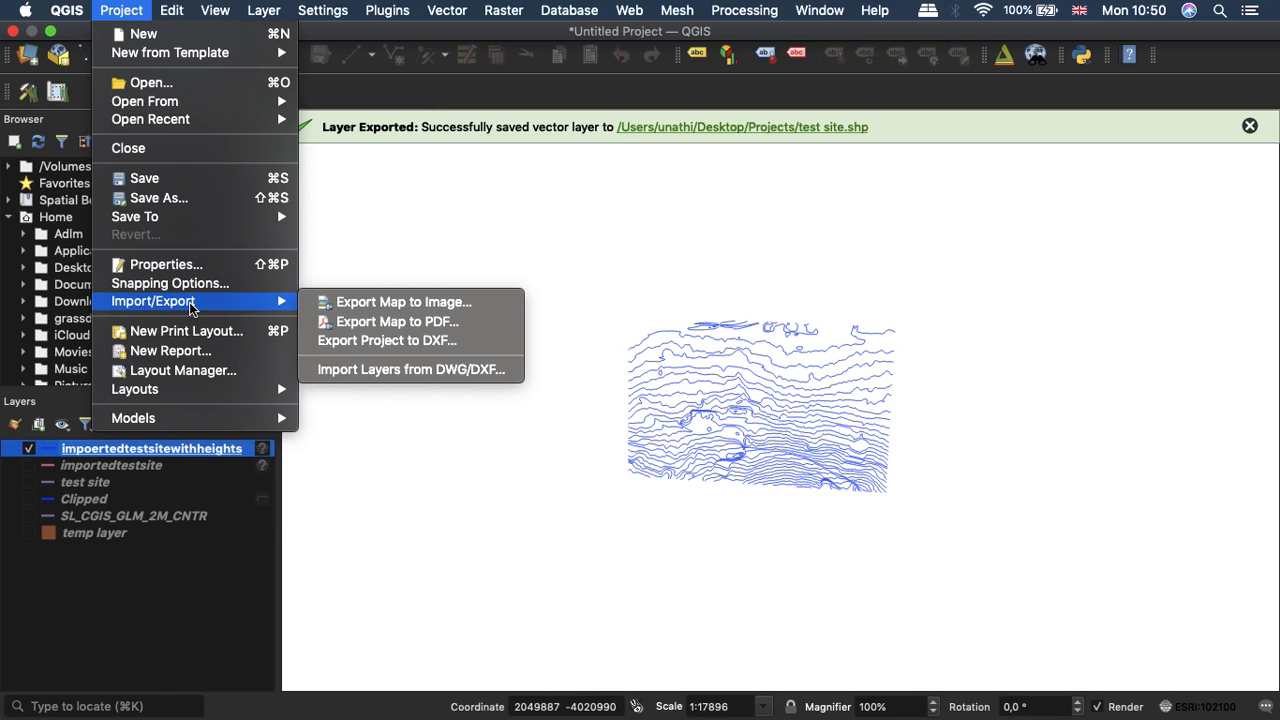
{"action": "left_click", "coordinate": [355, 341]}
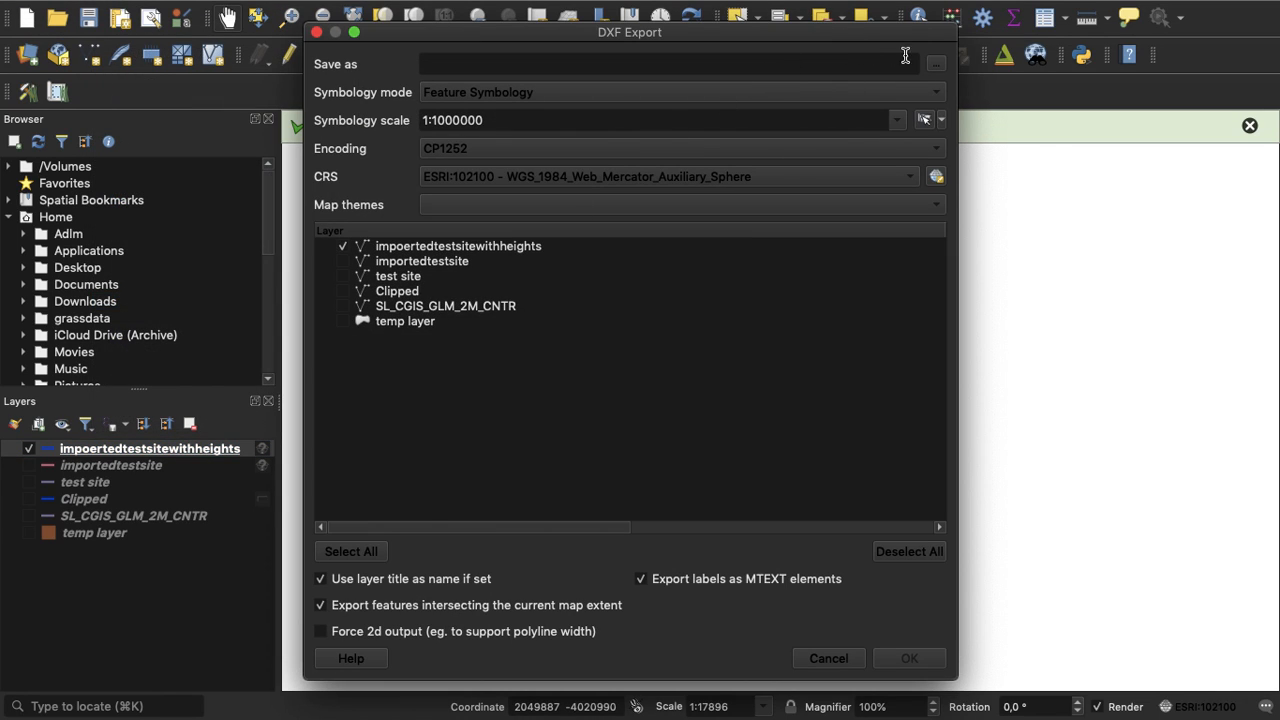
{"action": "left_click", "coordinate": [933, 66]}
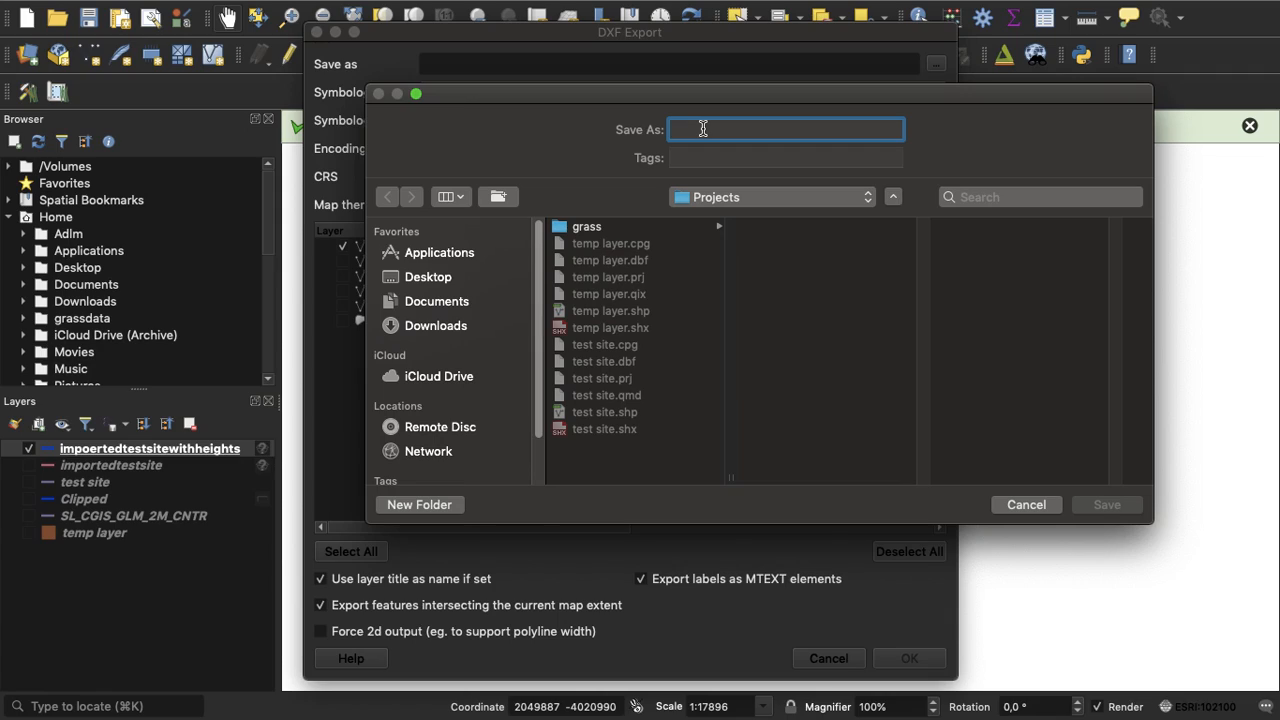
{"action": "type", "text": "testsitwithheigh"}
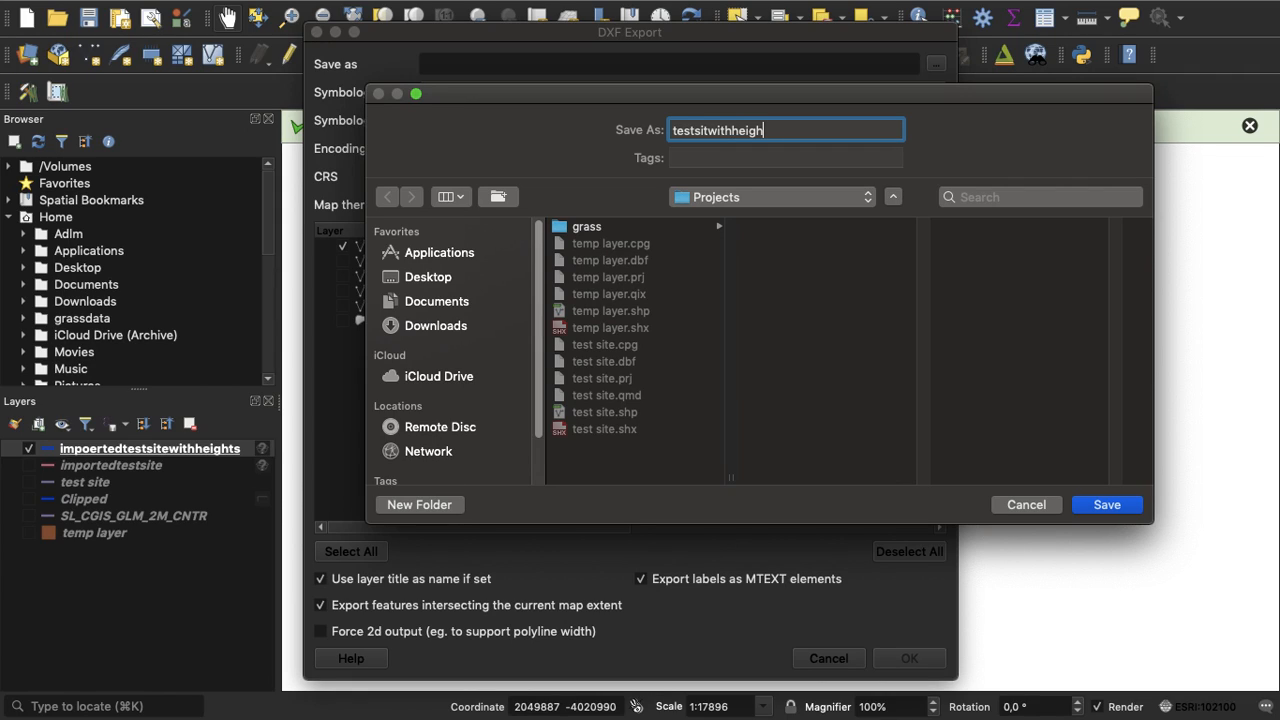
{"action": "type", "text": "tCAD"}
{"action": "left_click", "coordinate": [1119, 503]}
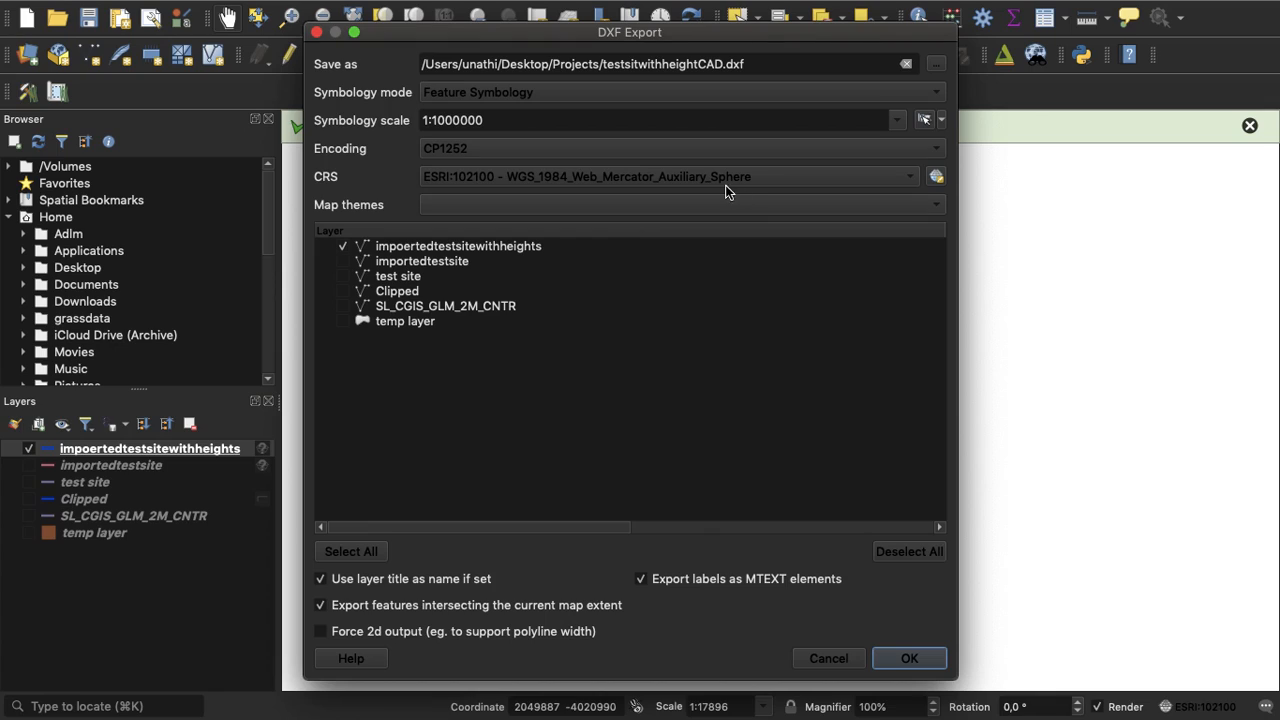
Choose ESRI:102100 - WGS_1984_Web_Mercator_Auxiliary_Sphere as the export CRS and export the impoertedtestsitewithheights layer to DXF
{"action": "left_click", "coordinate": [809, 180]}
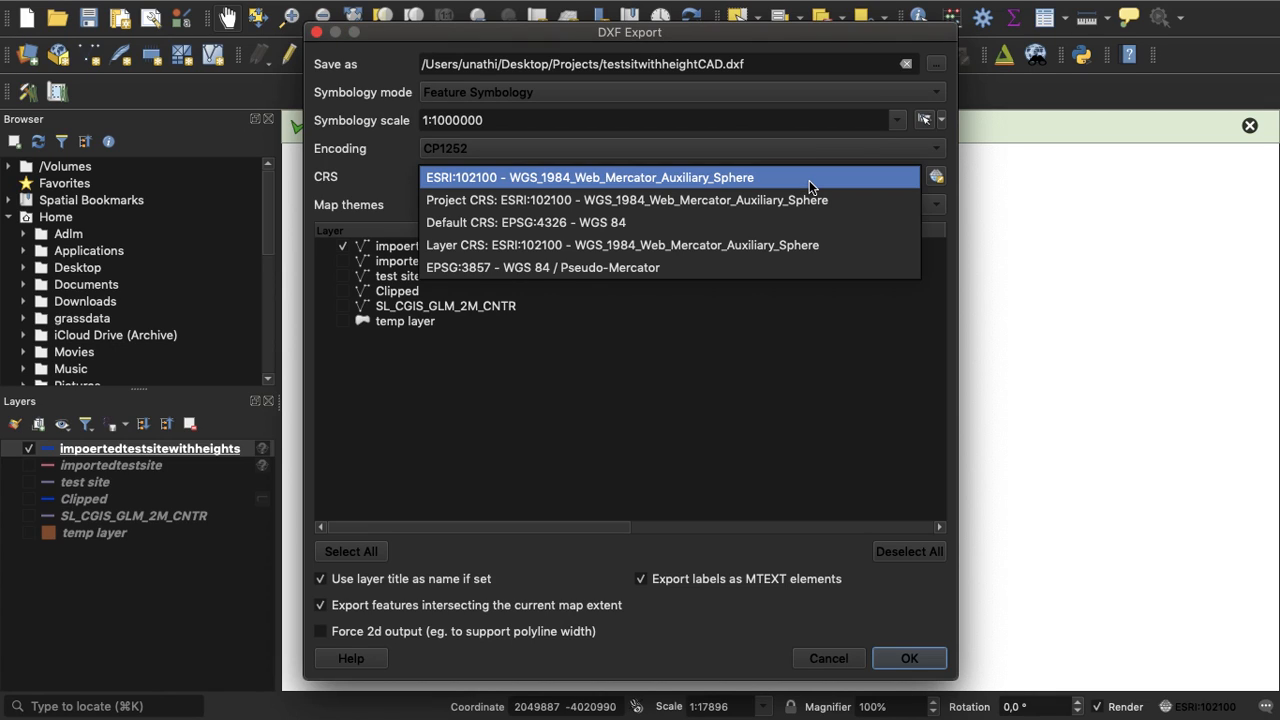
{"action": "left_click", "coordinate": [756, 180]}
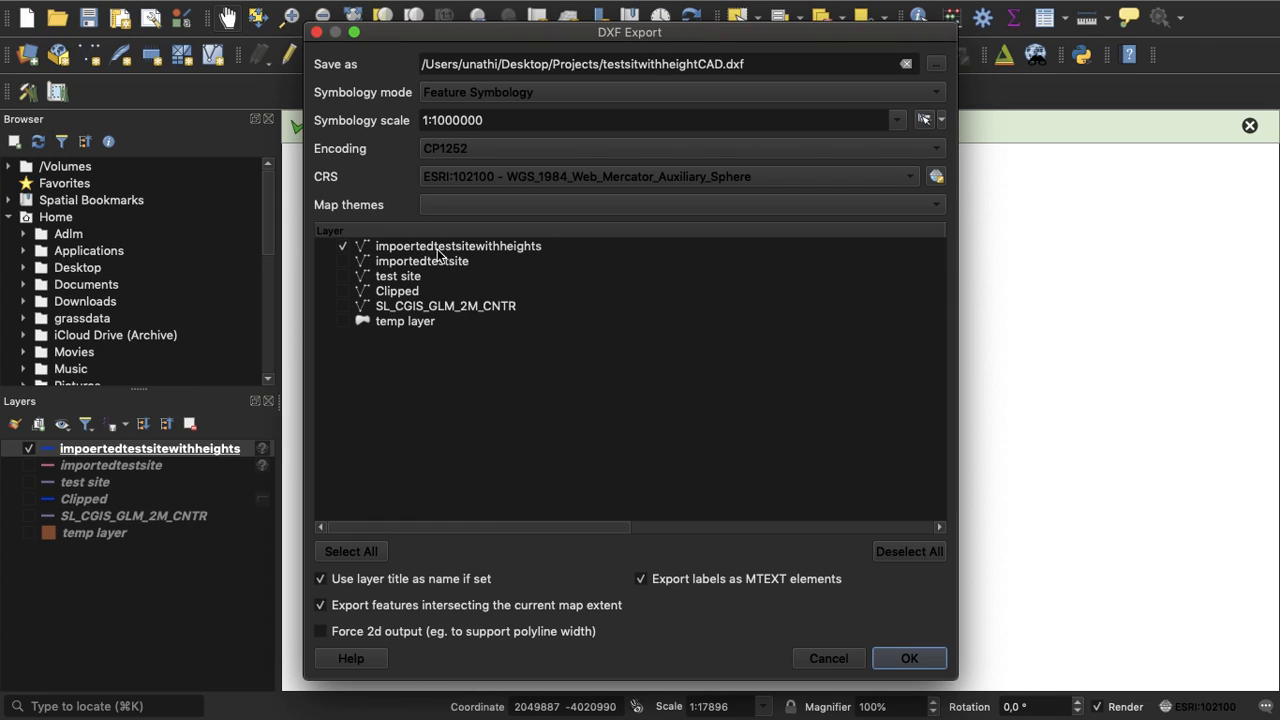
{"action": "left_click", "coordinate": [904, 659]}
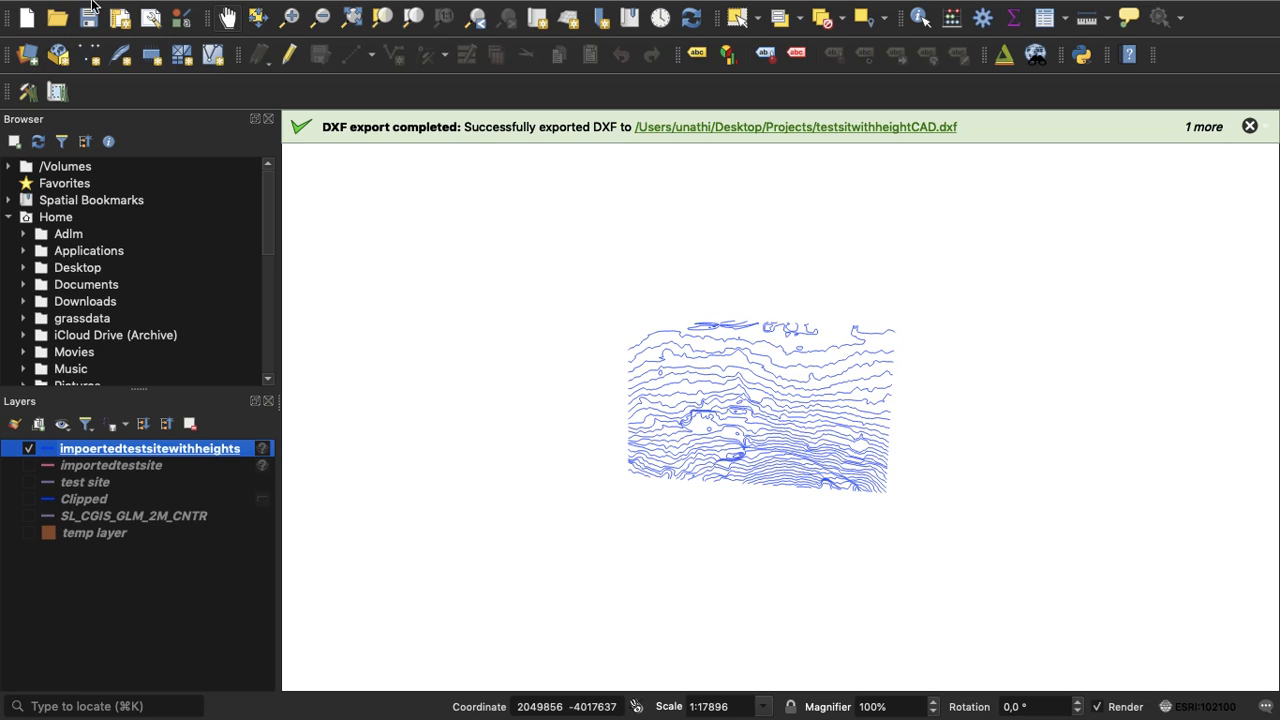
Leave full screen and open the exported testsitwithheightCAD DXF from the desktop's Projects folder in AutoCAD
{"action": "mouse_move", "coordinate": [78, 2]}
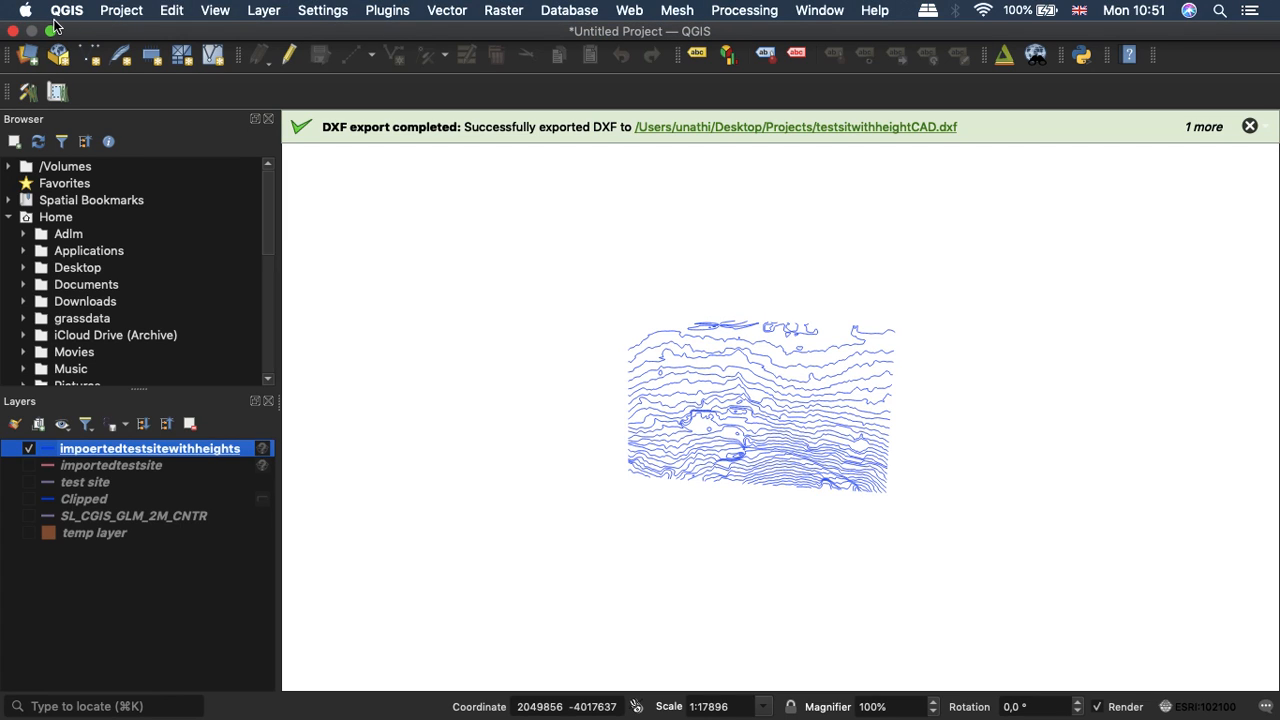
{"action": "left_click", "coordinate": [52, 31]}
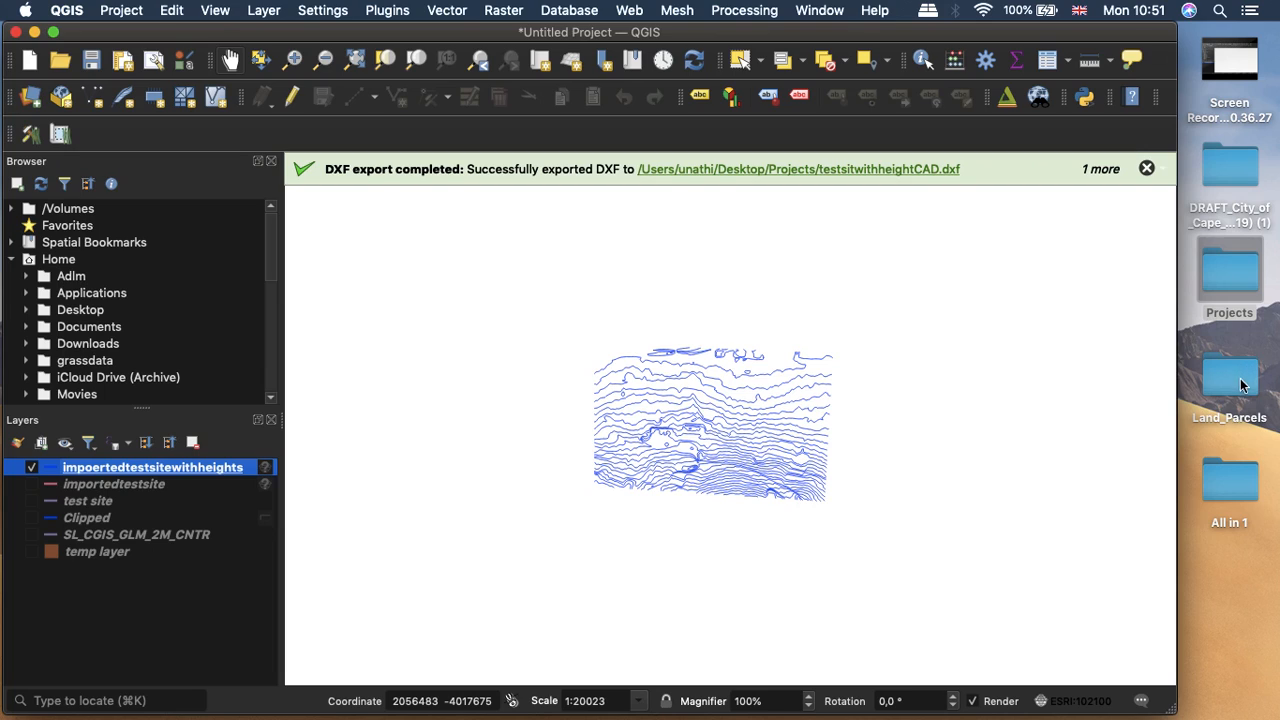
{"action": "left_click", "coordinate": [1232, 262]}
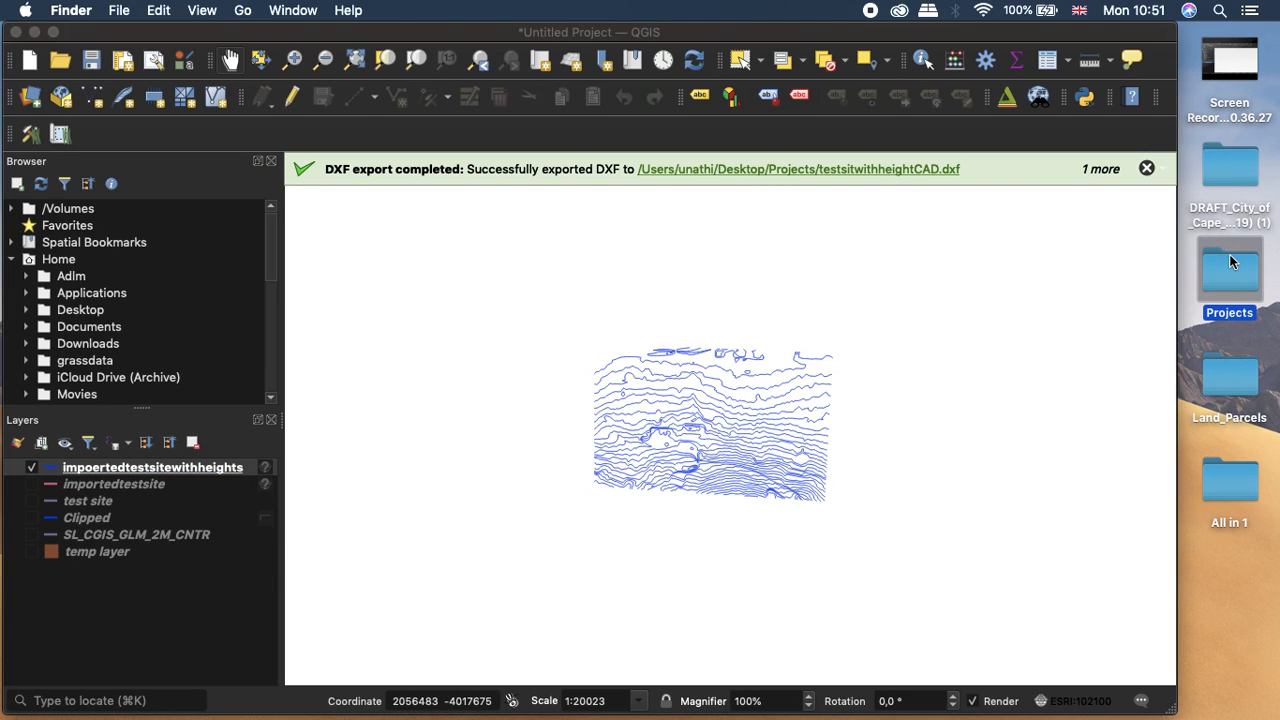
{"action": "double_click", "coordinate": [1231, 262]}
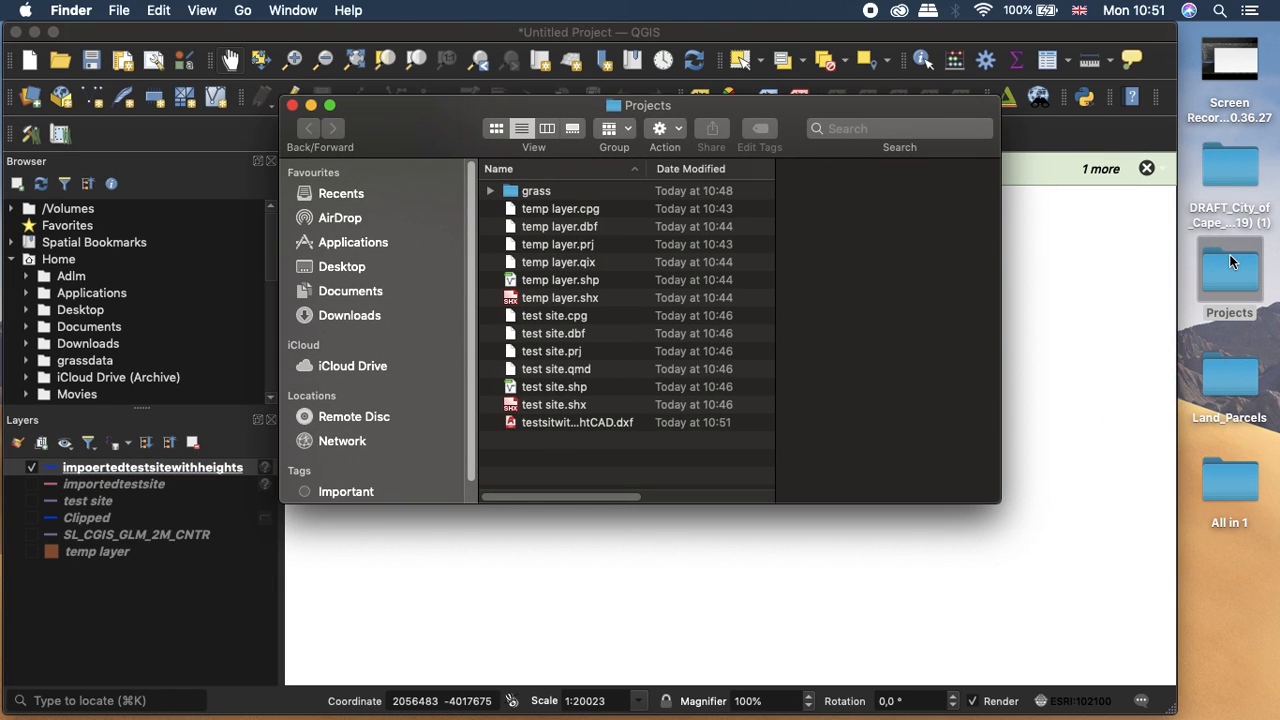
{"action": "double_click", "coordinate": [547, 422]}
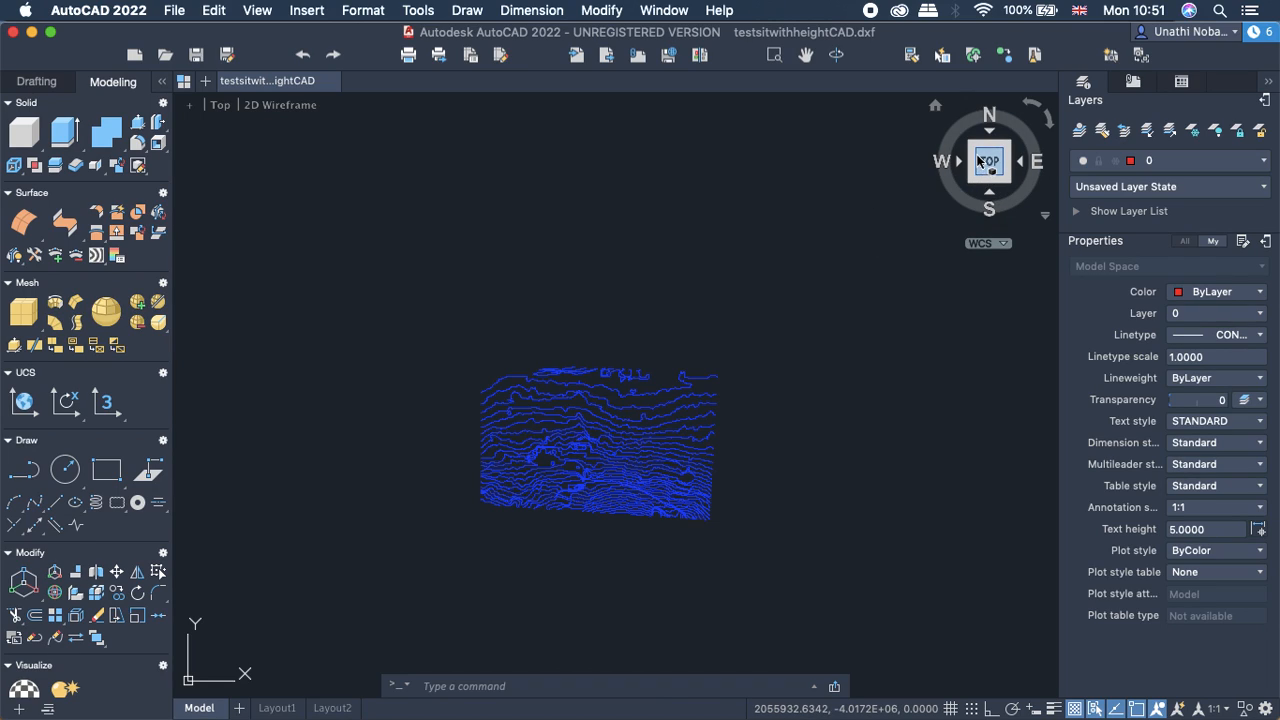
Examine the contours' elevations in AutoCAD by orbiting the model, viewing it from the front and orbiting around to the back
{"action": "left_click", "coordinate": [843, 58]}
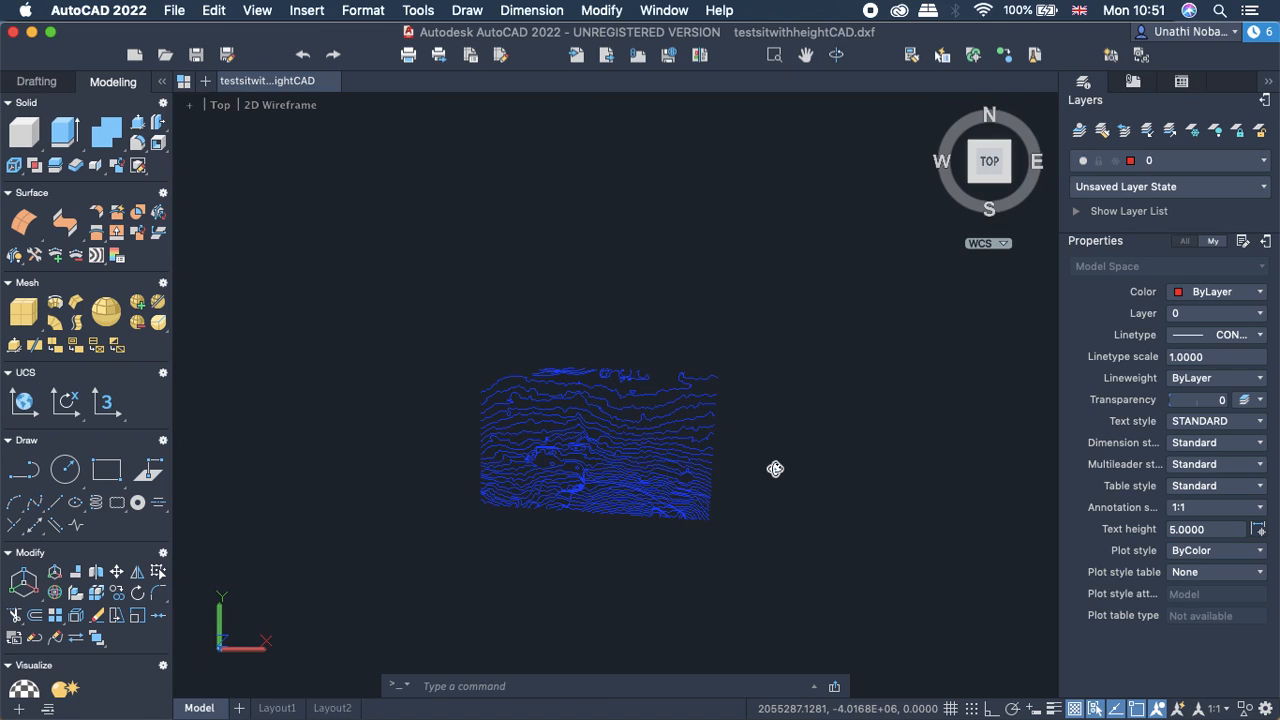
{"action": "left_click_drag", "start_coordinate": [775, 469], "coordinate": [879, 242]}
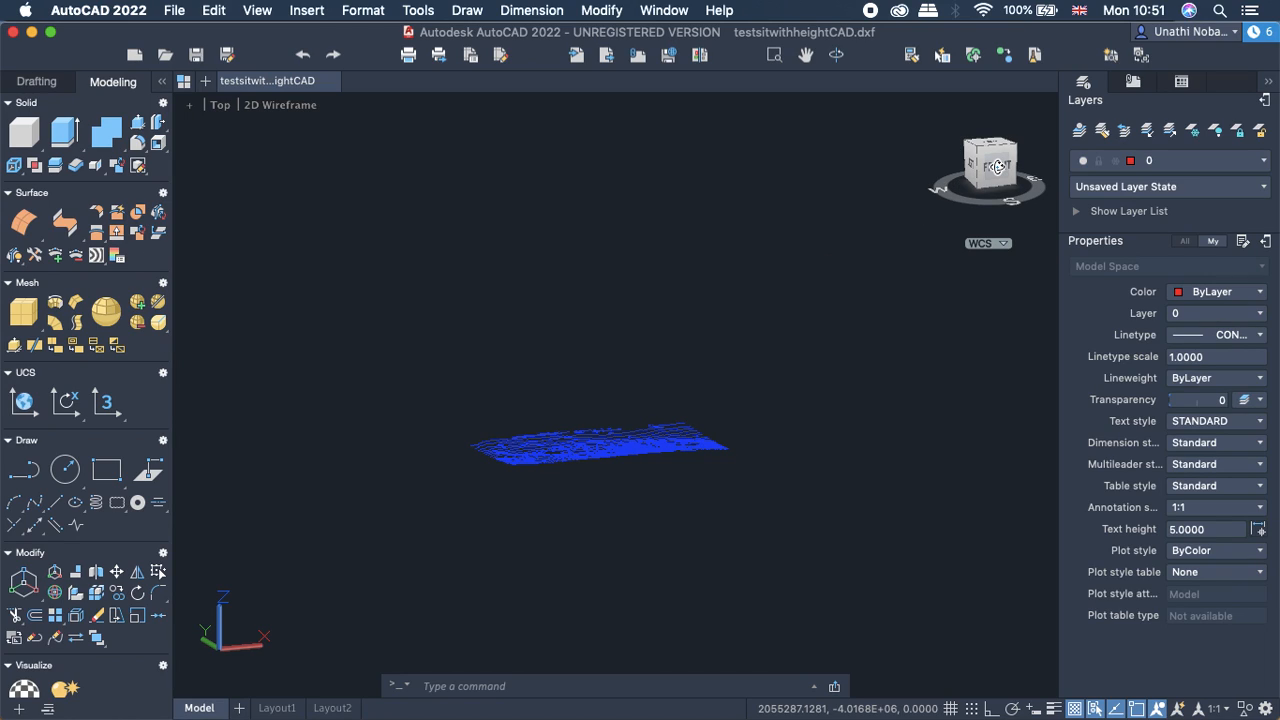
{"action": "left_click", "coordinate": [809, 57]}
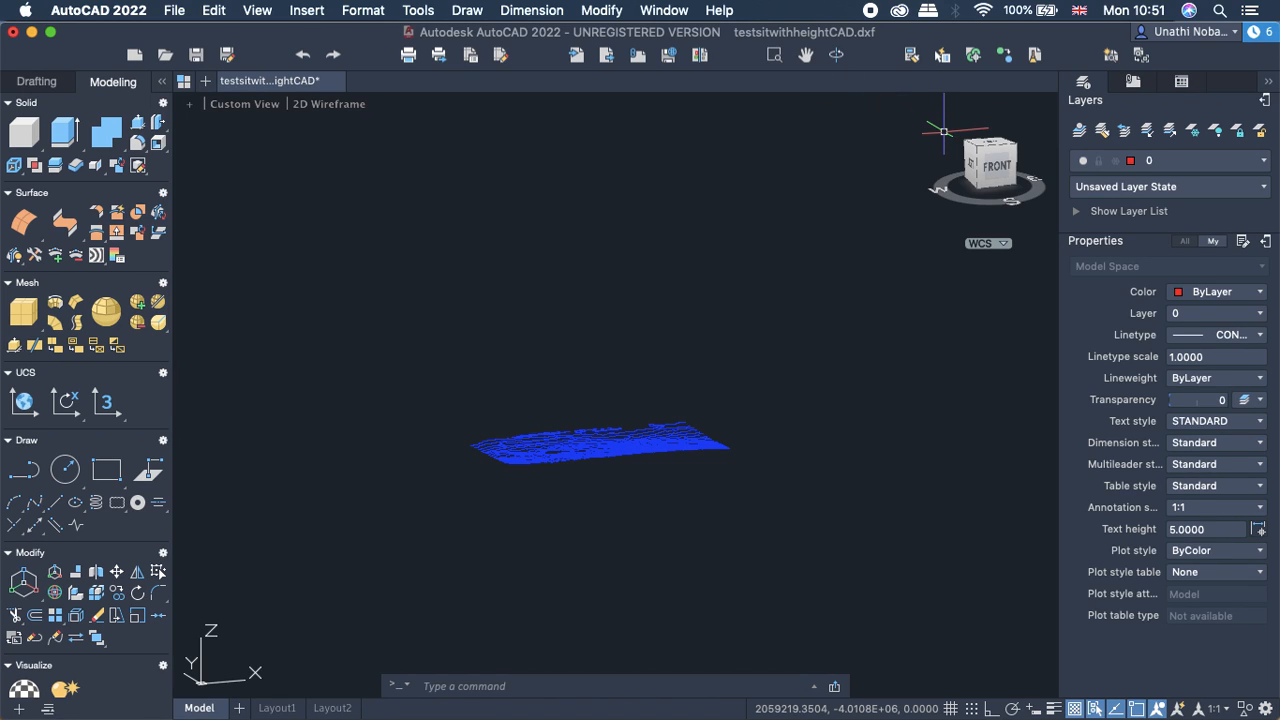
{"action": "left_click", "coordinate": [993, 167]}
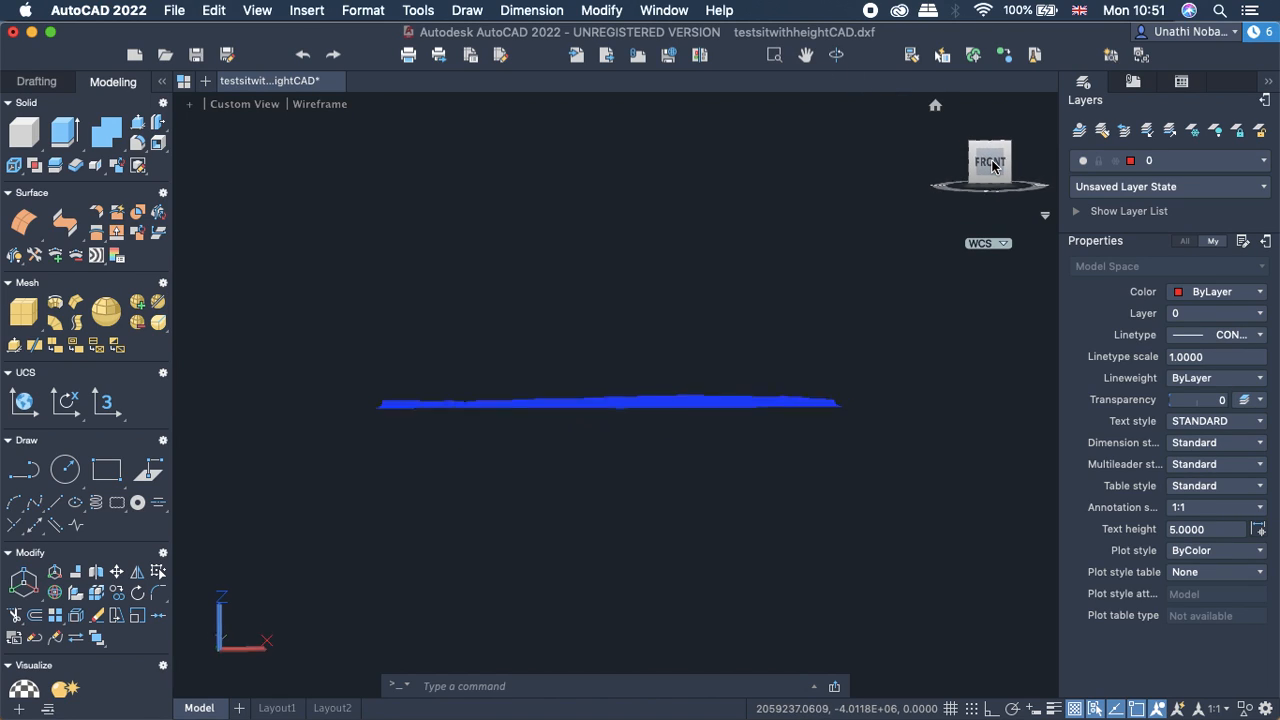
{"action": "scroll", "coordinate": [650, 383], "scroll_direction": "up", "scroll_amount": 3}
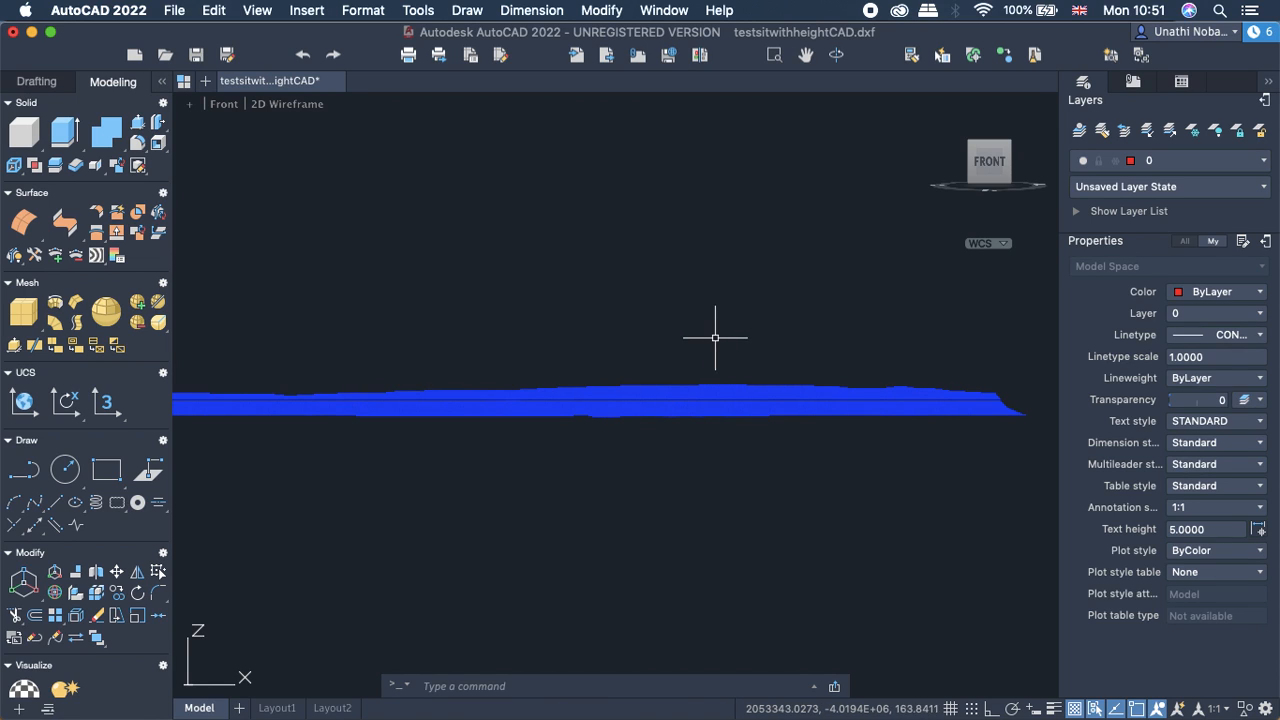
{"action": "left_click", "coordinate": [828, 62]}
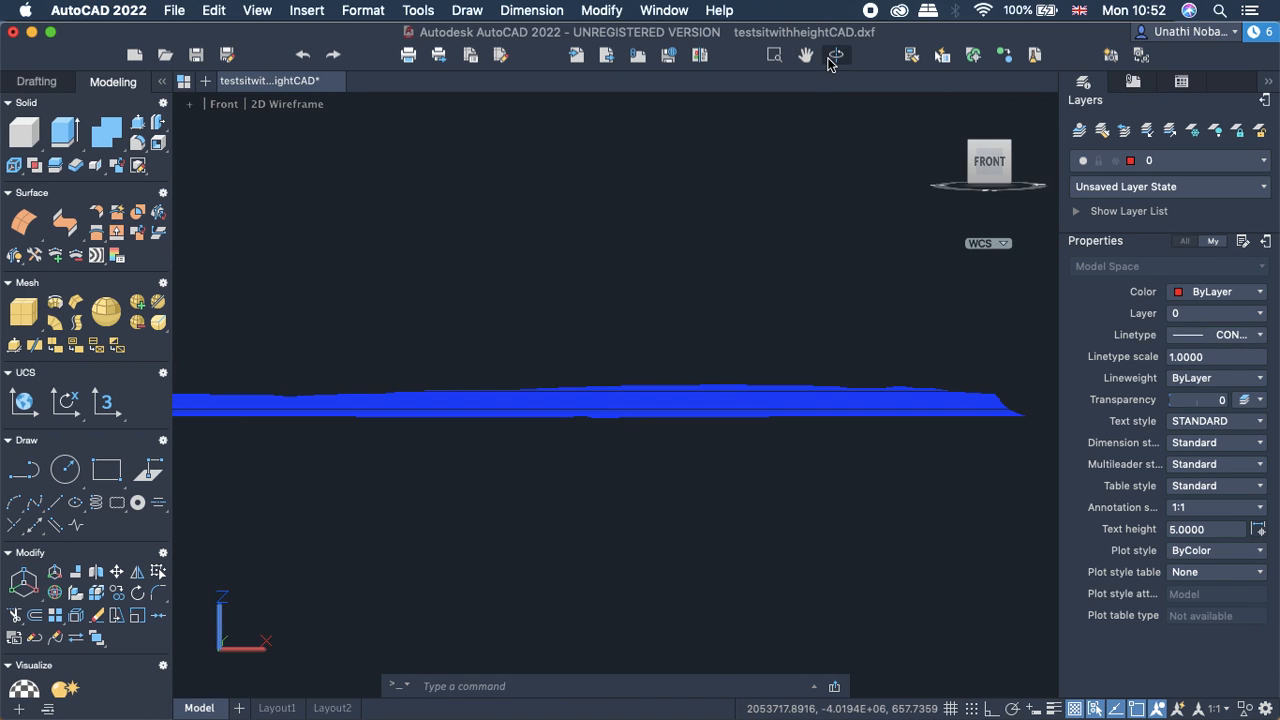
{"action": "left_click_drag", "start_coordinate": [832, 236], "coordinate": [733, 316]}
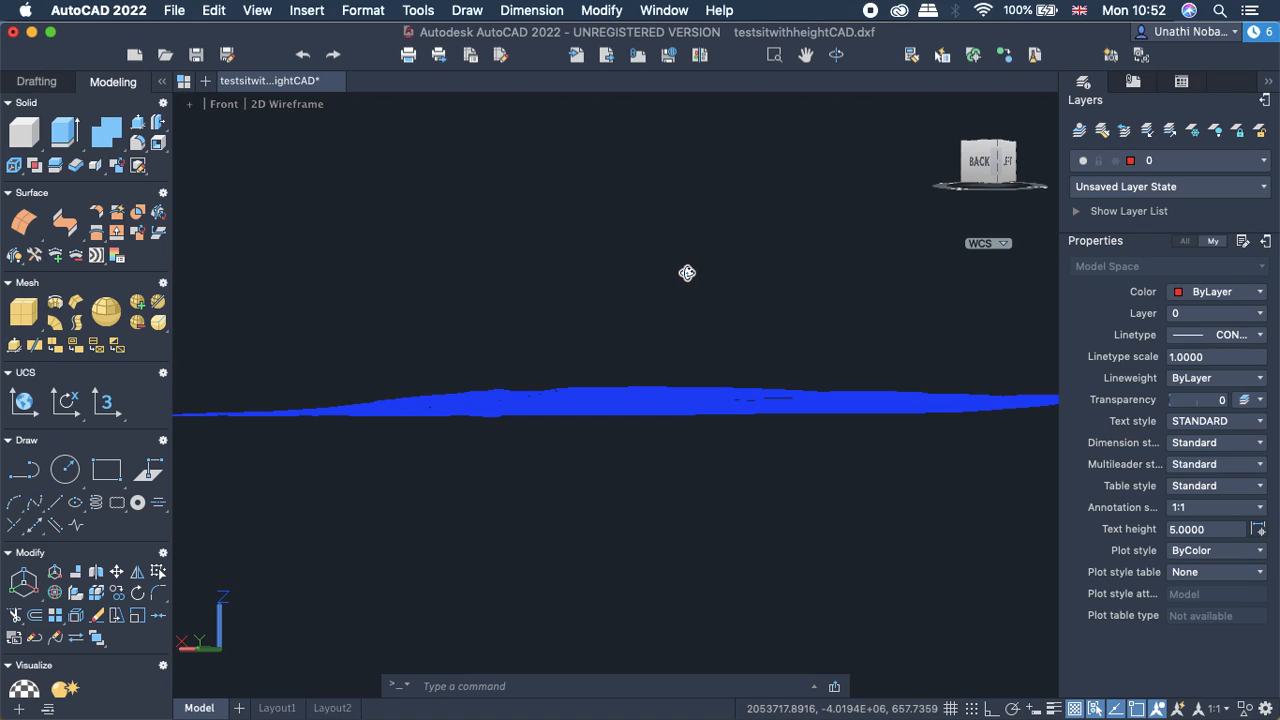